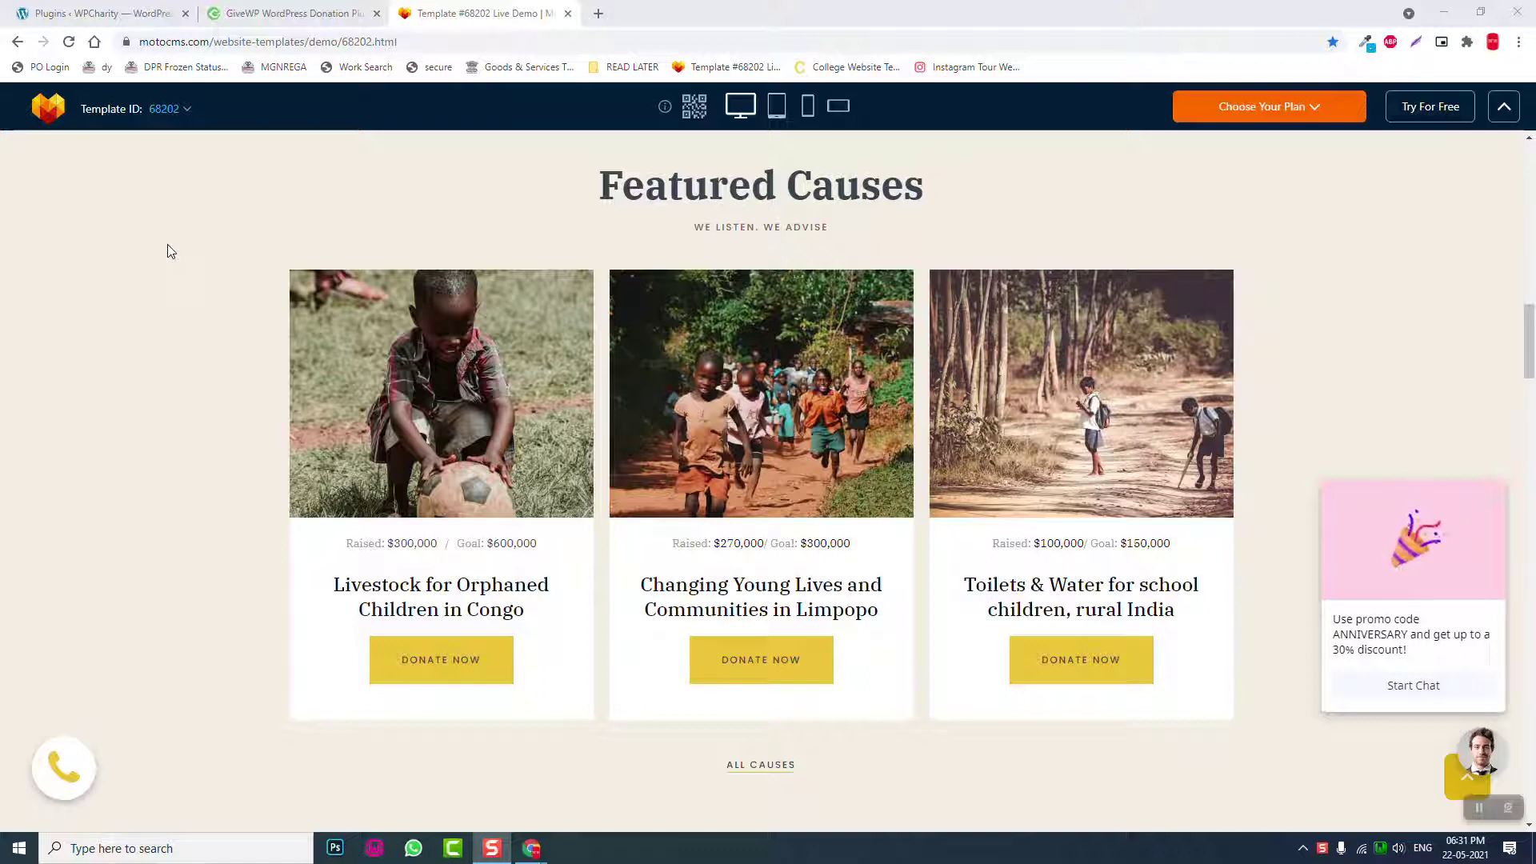
- Look over the introduction on the GiveWP donation plugin's homepage
click(284, 6)
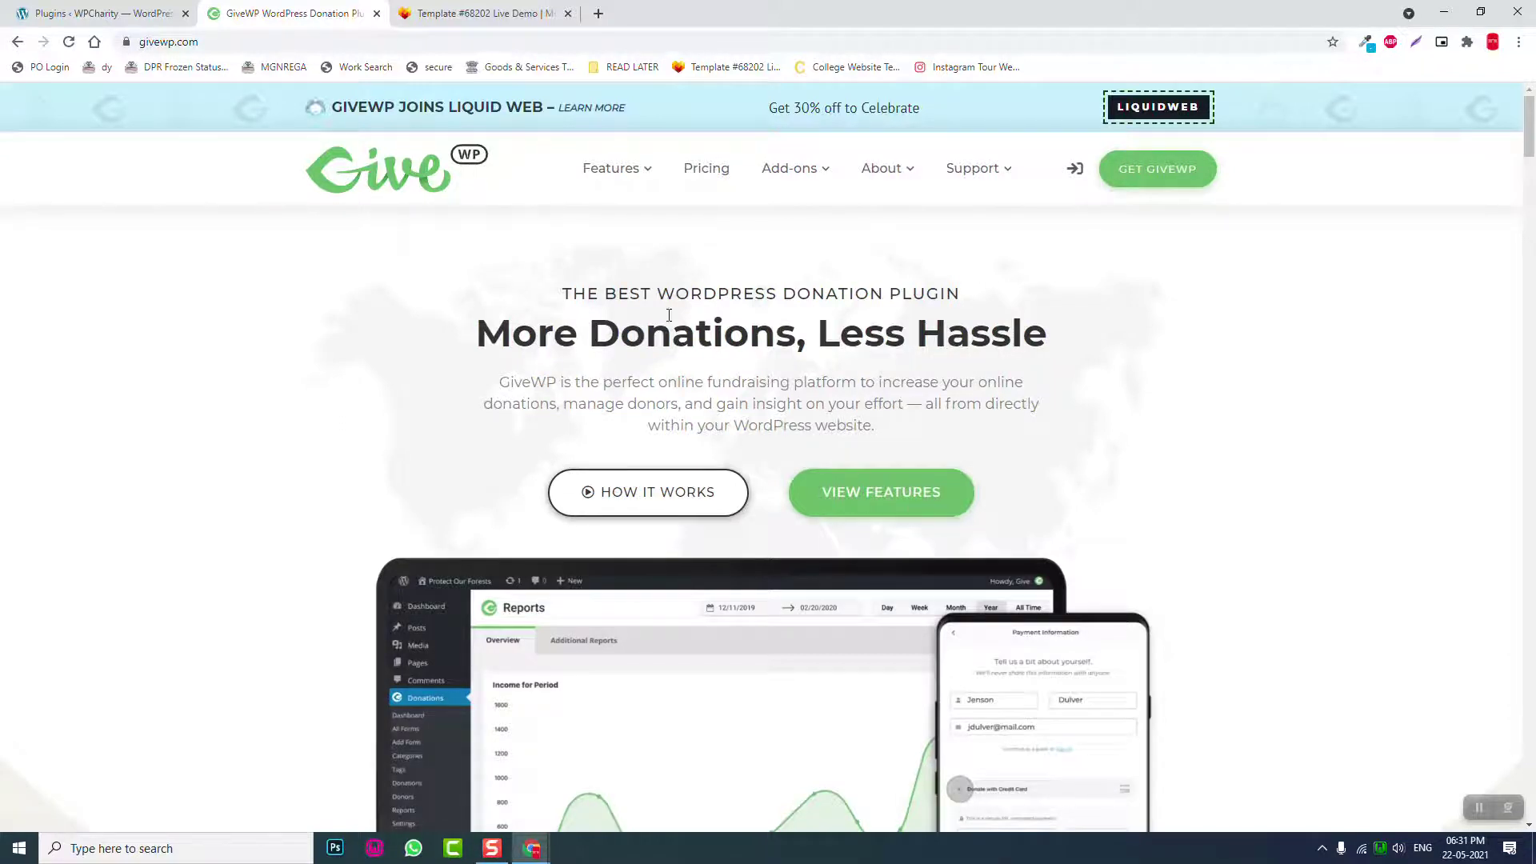
scroll(670, 315, down, 1)
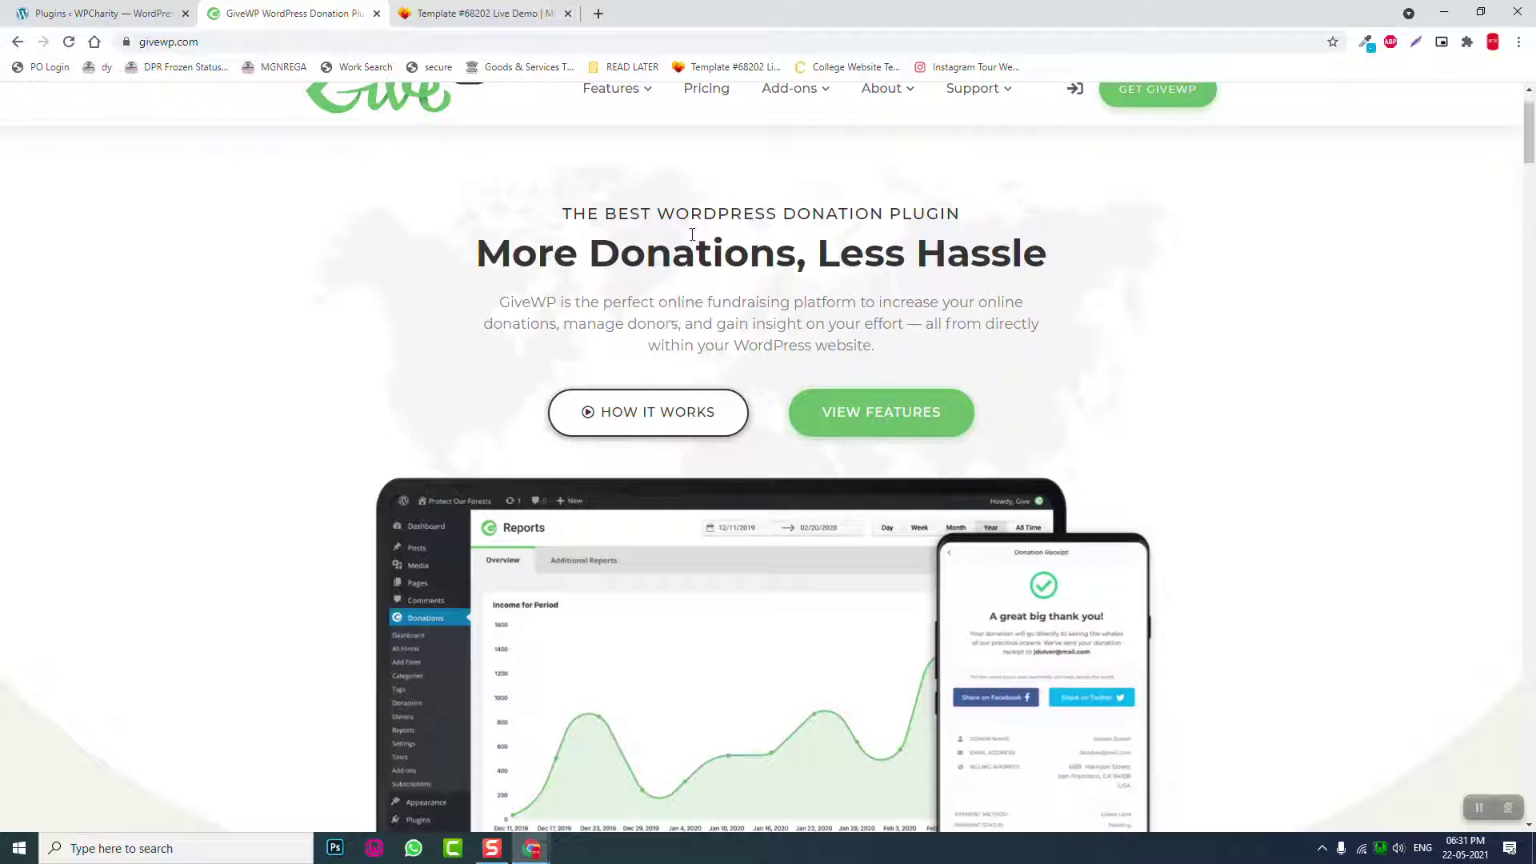
scroll(824, 248, down, 2)
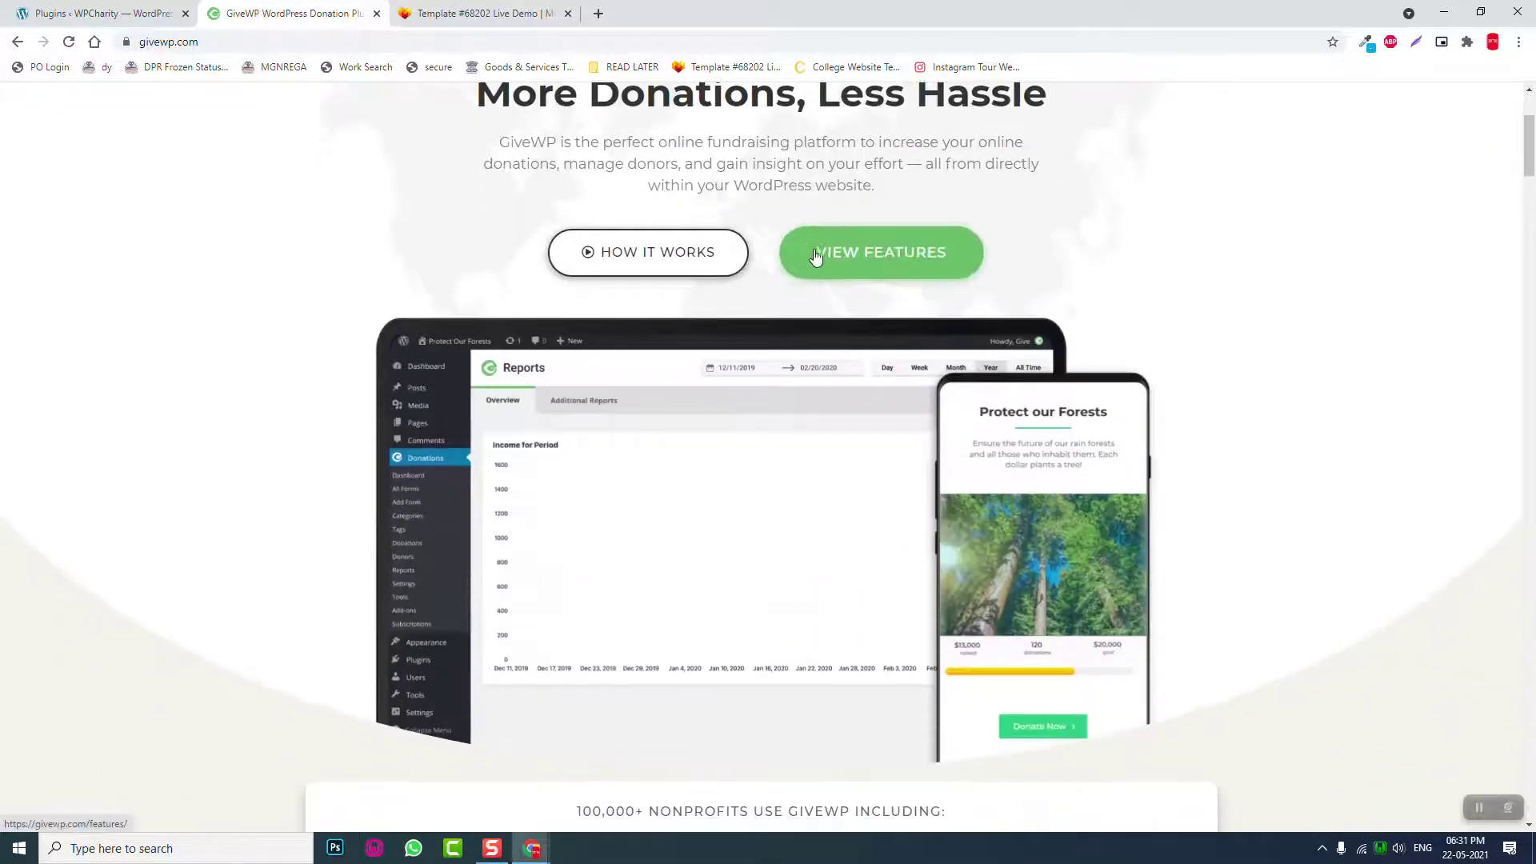
scroll(818, 260, up, 3)
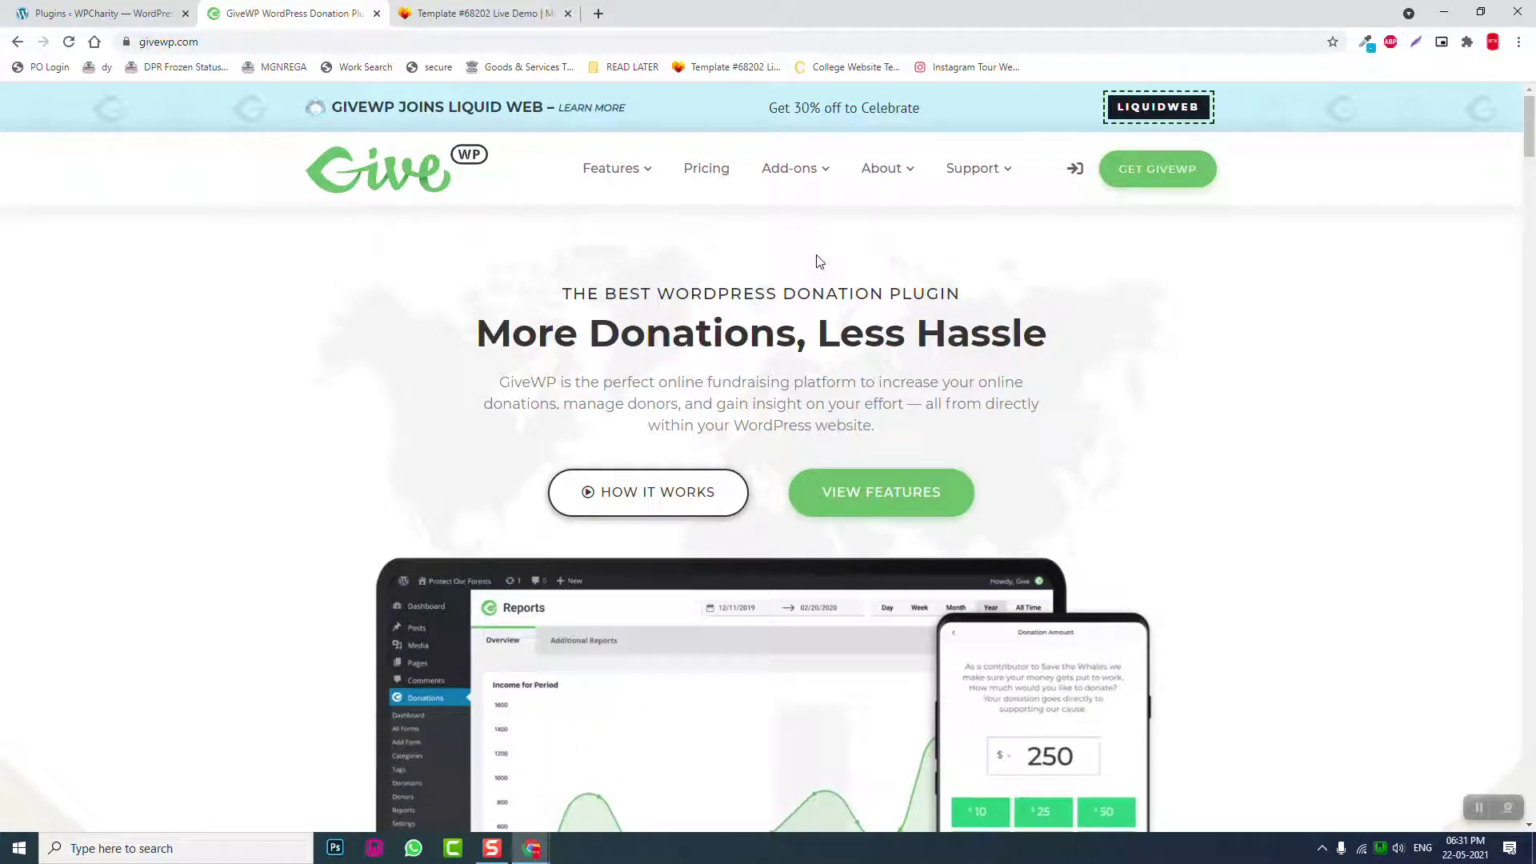
- Browse the Payment Gateways category of GiveWP add-ons to see which gateways are offered
mouse_move(794, 172)
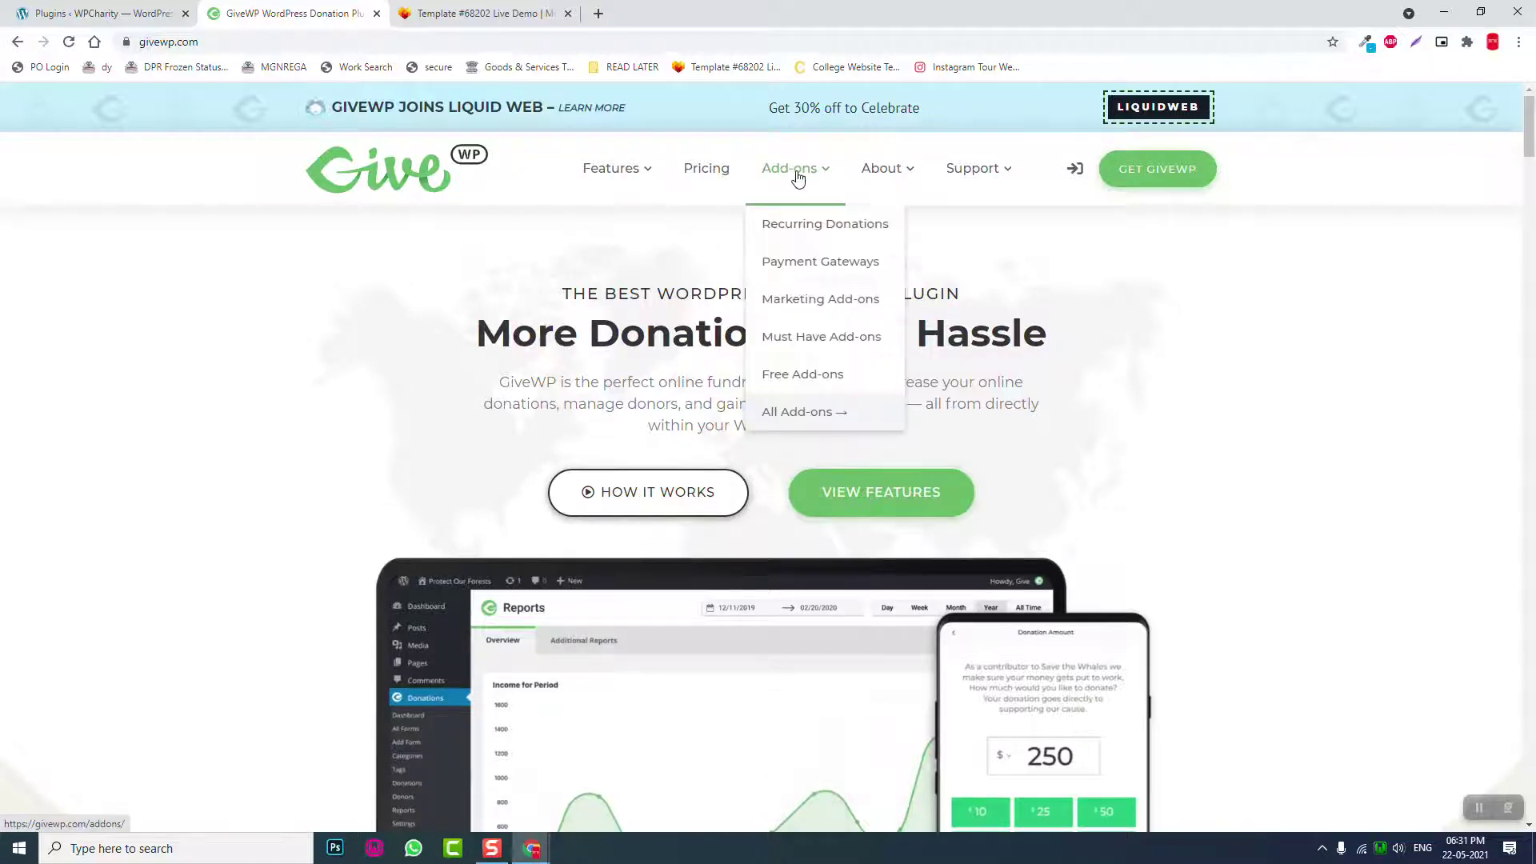
click(818, 266)
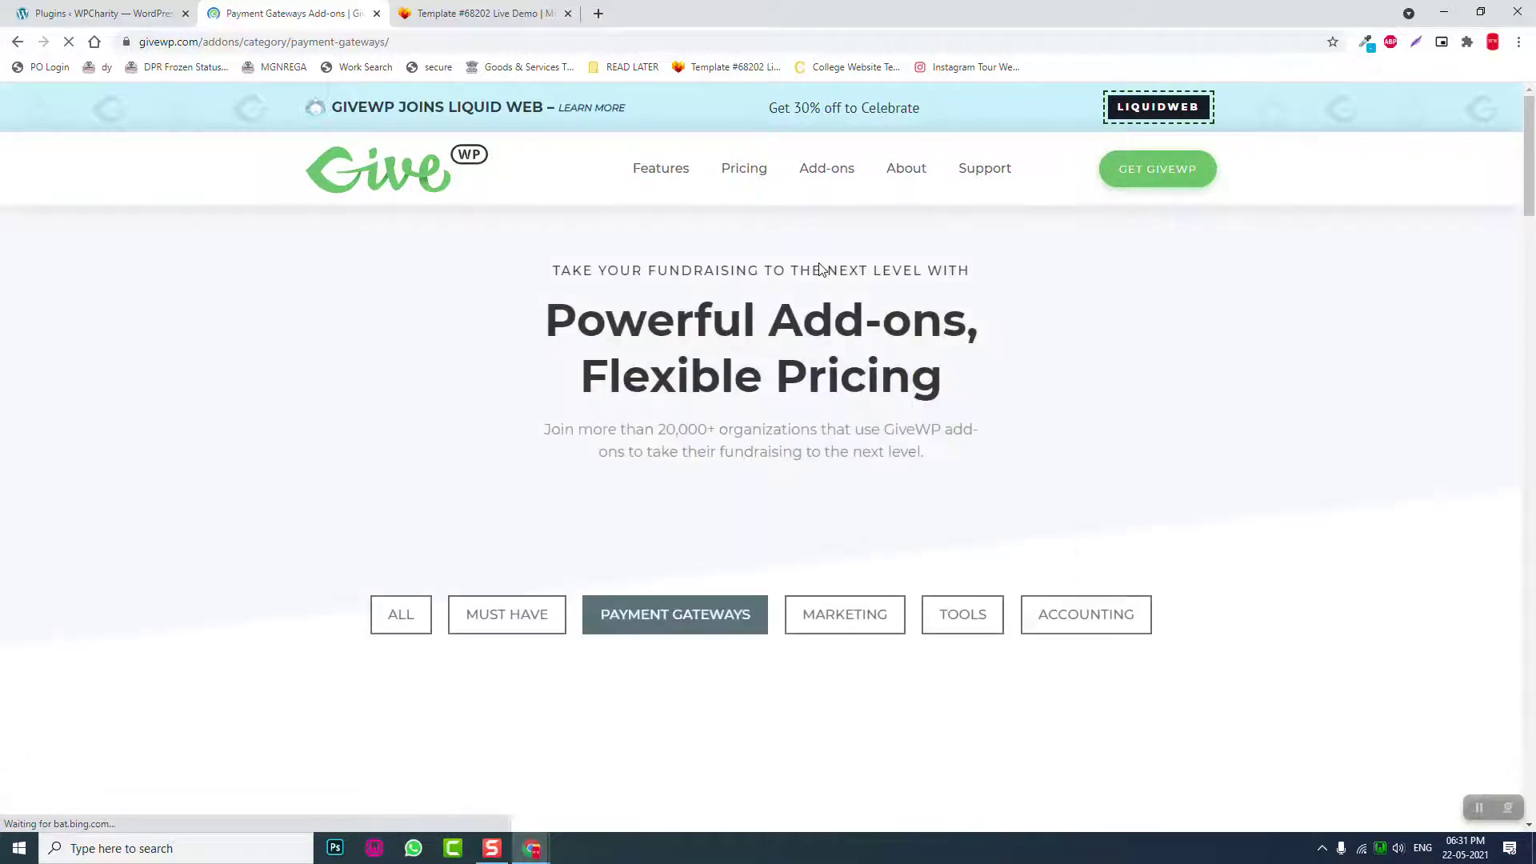
scroll(822, 272, down, 4)
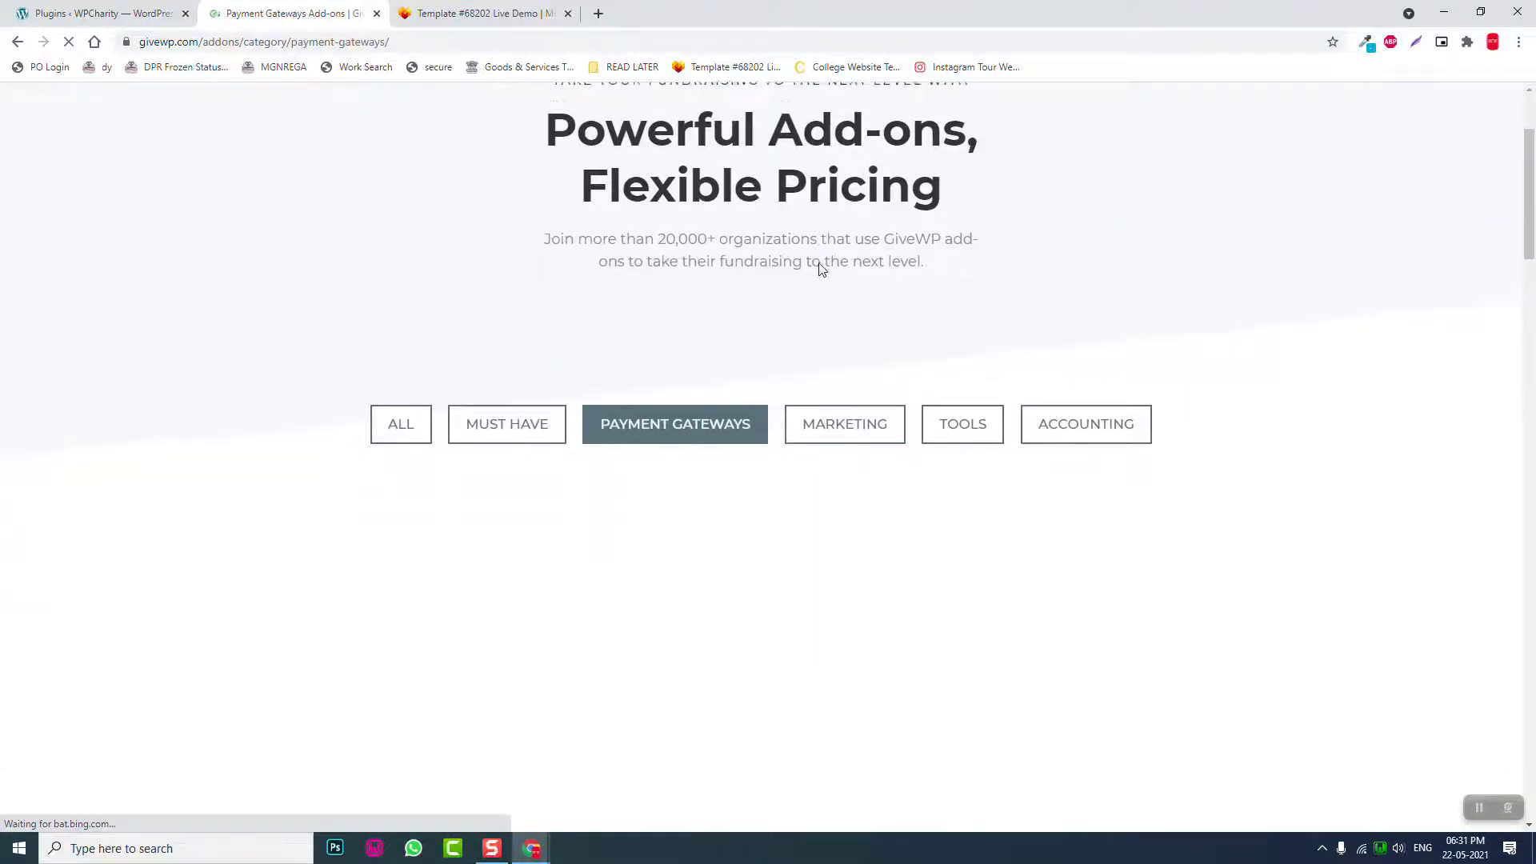
scroll(832, 400, down, 2)
scroll(716, 456, down, 2)
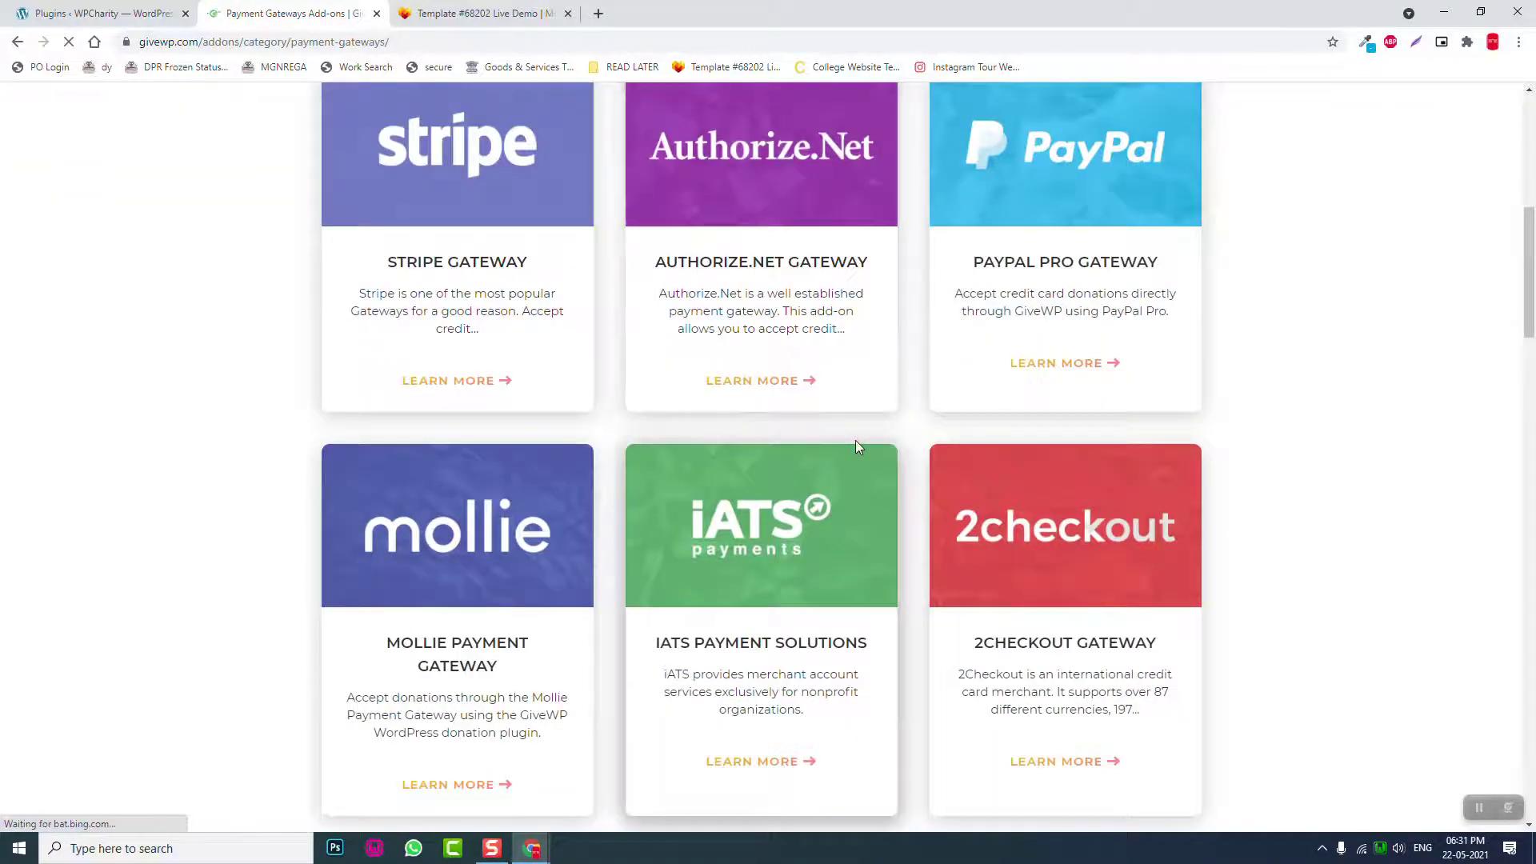
scroll(856, 442, down, 3)
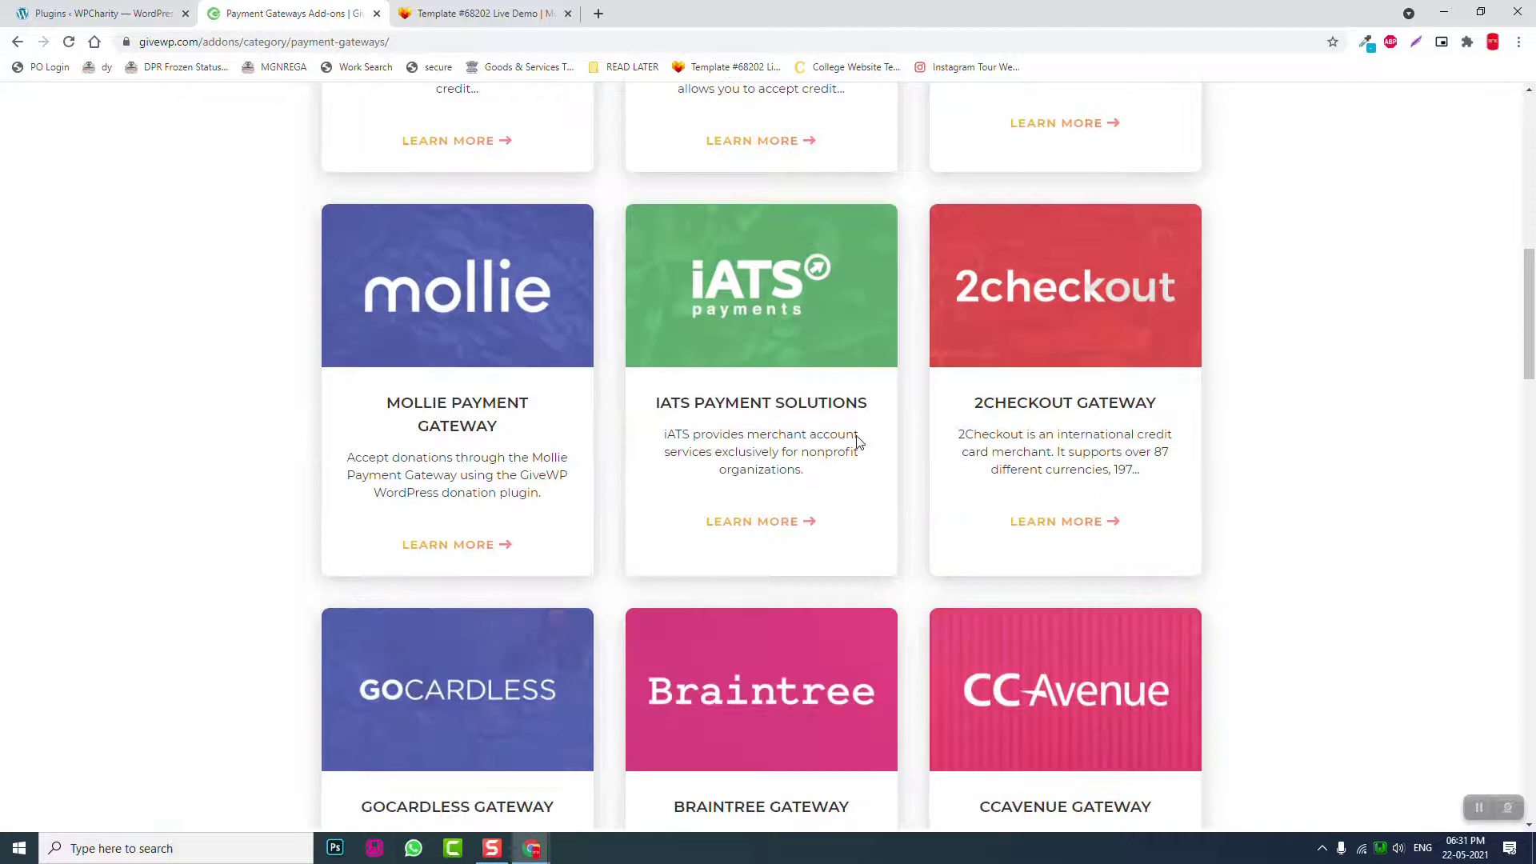
scroll(856, 442, up, 6)
scroll(856, 441, down, 1)
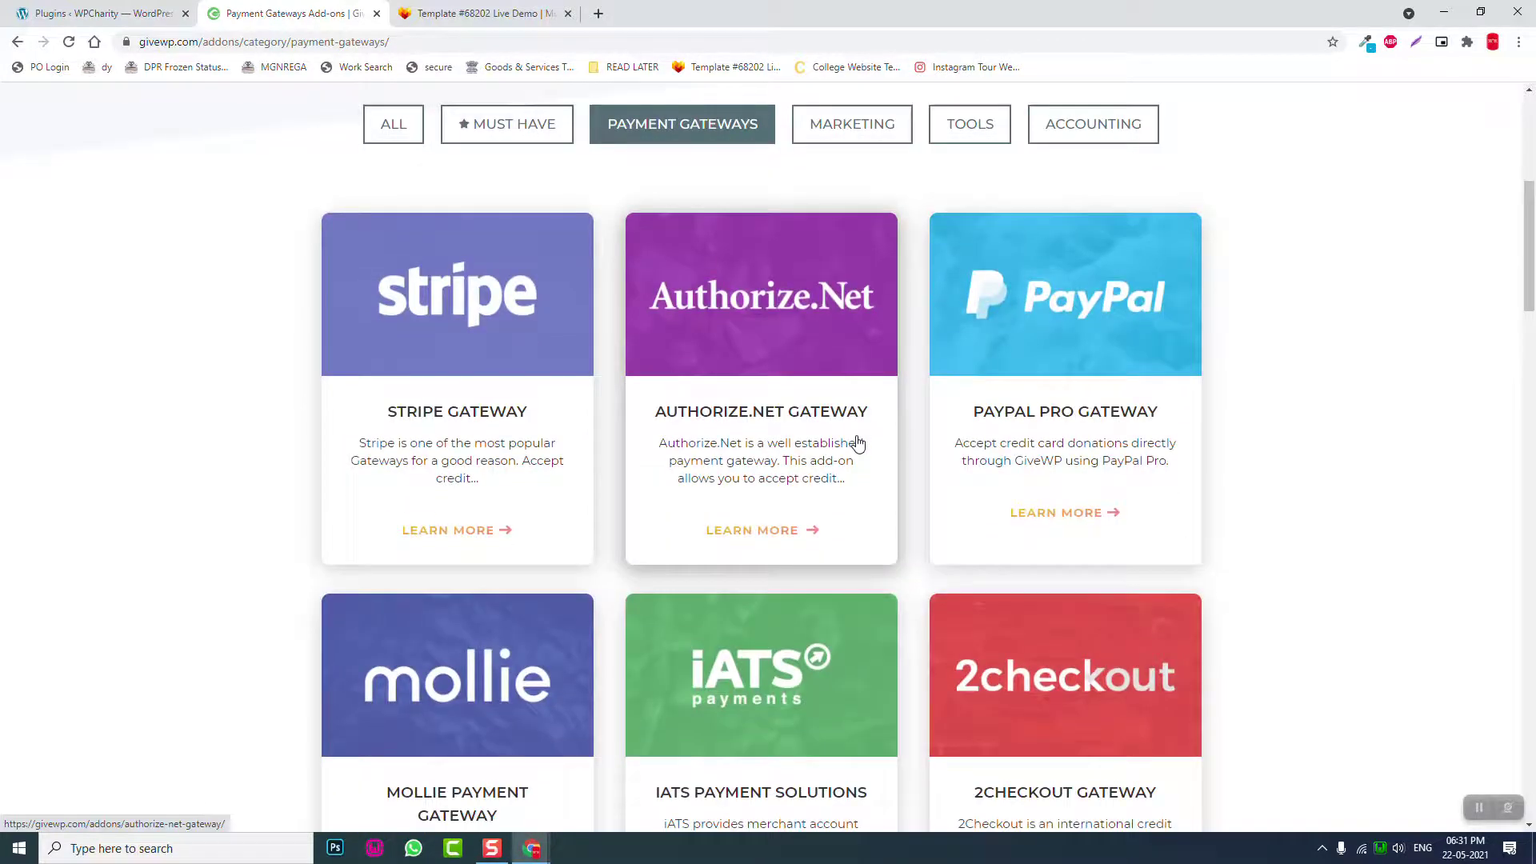
scroll(857, 443, down, 2)
scroll(857, 442, down, 9)
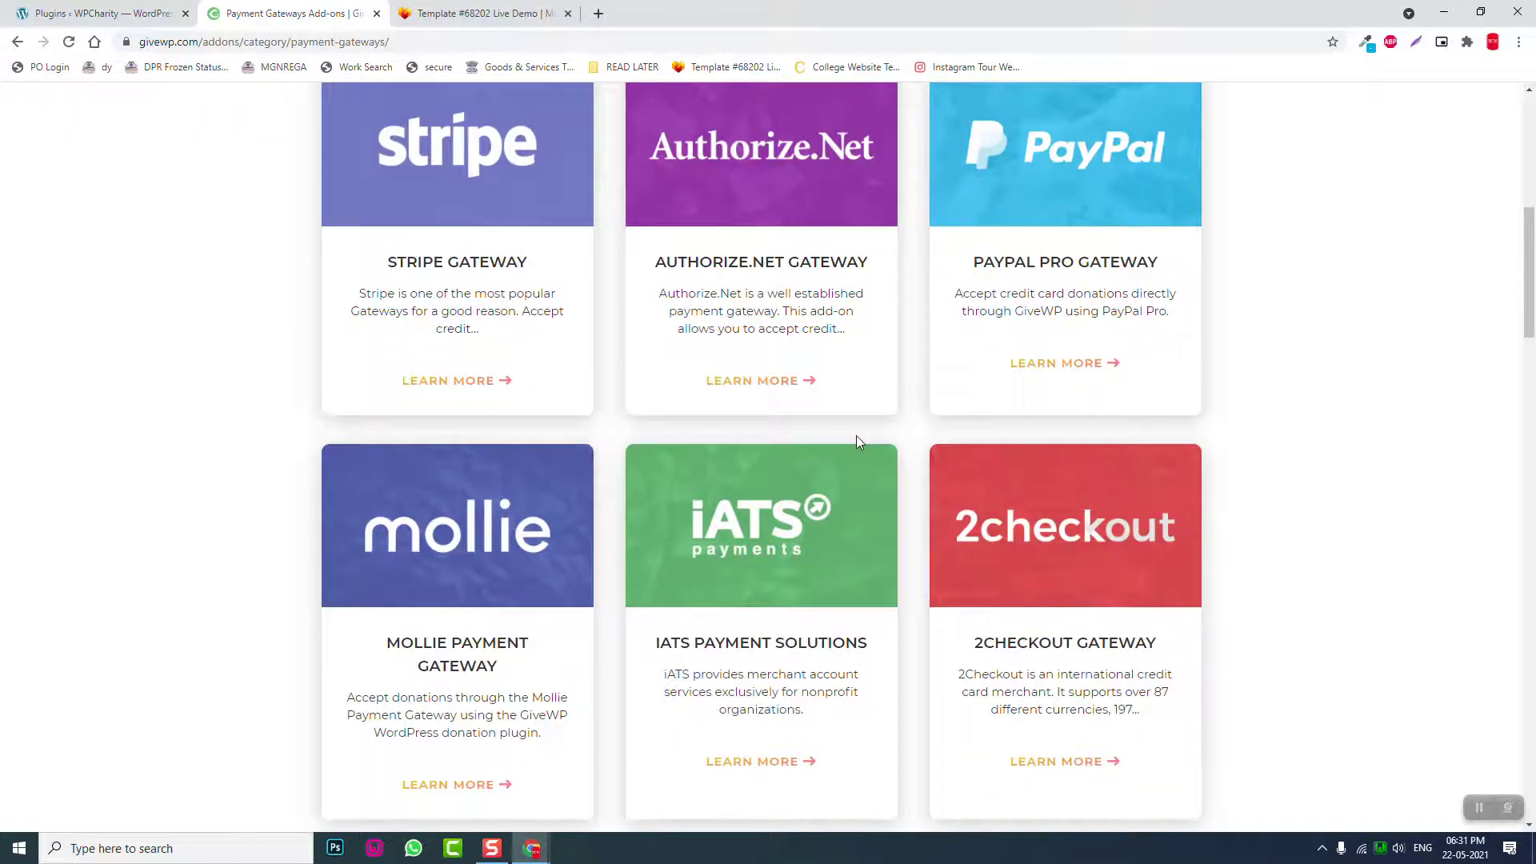
scroll(856, 443, down, 4)
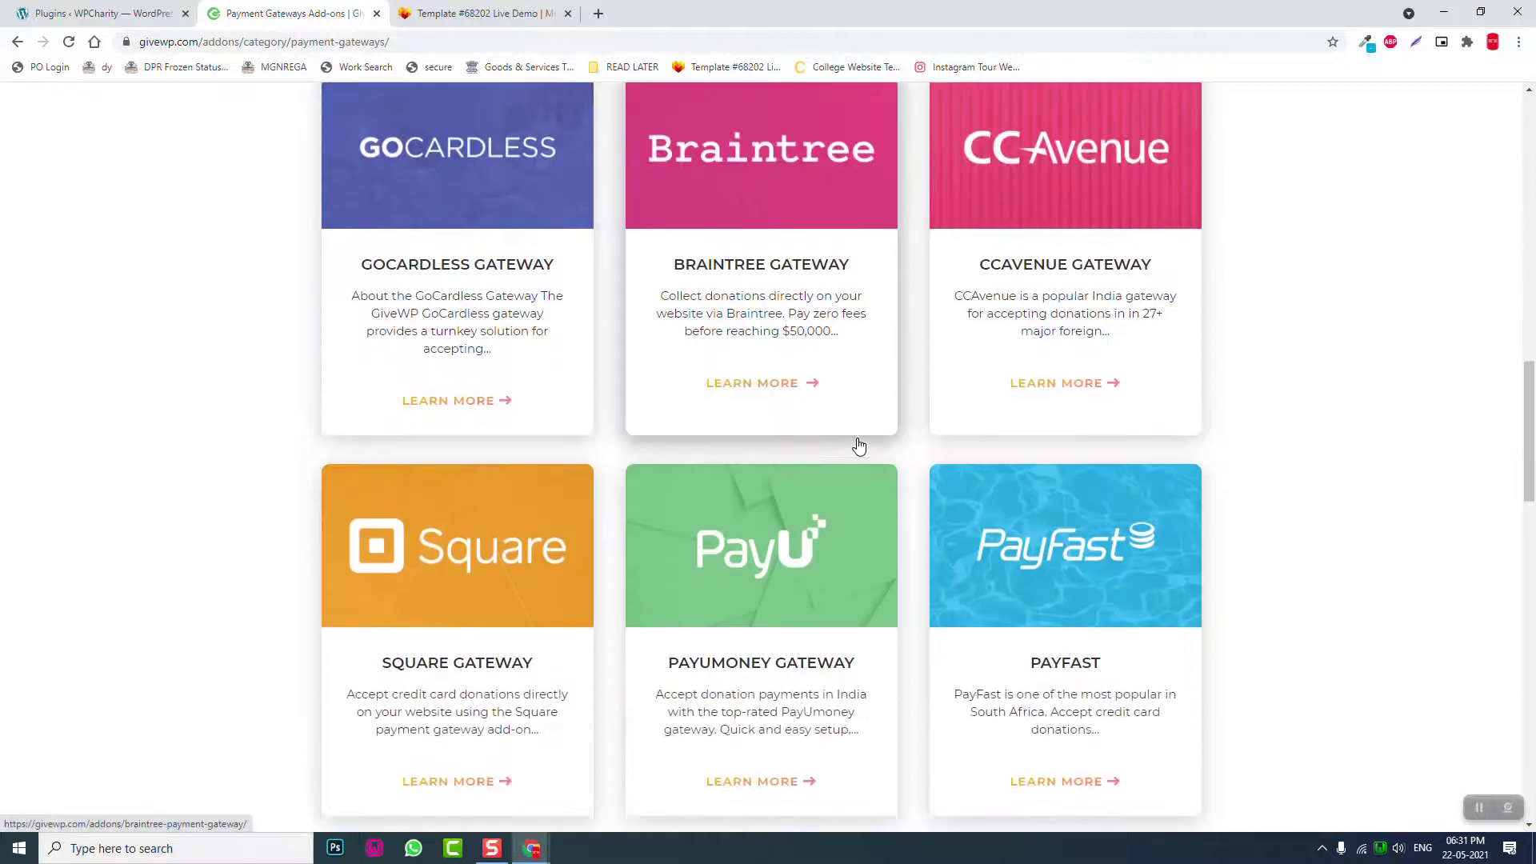
scroll(917, 691, down, 5)
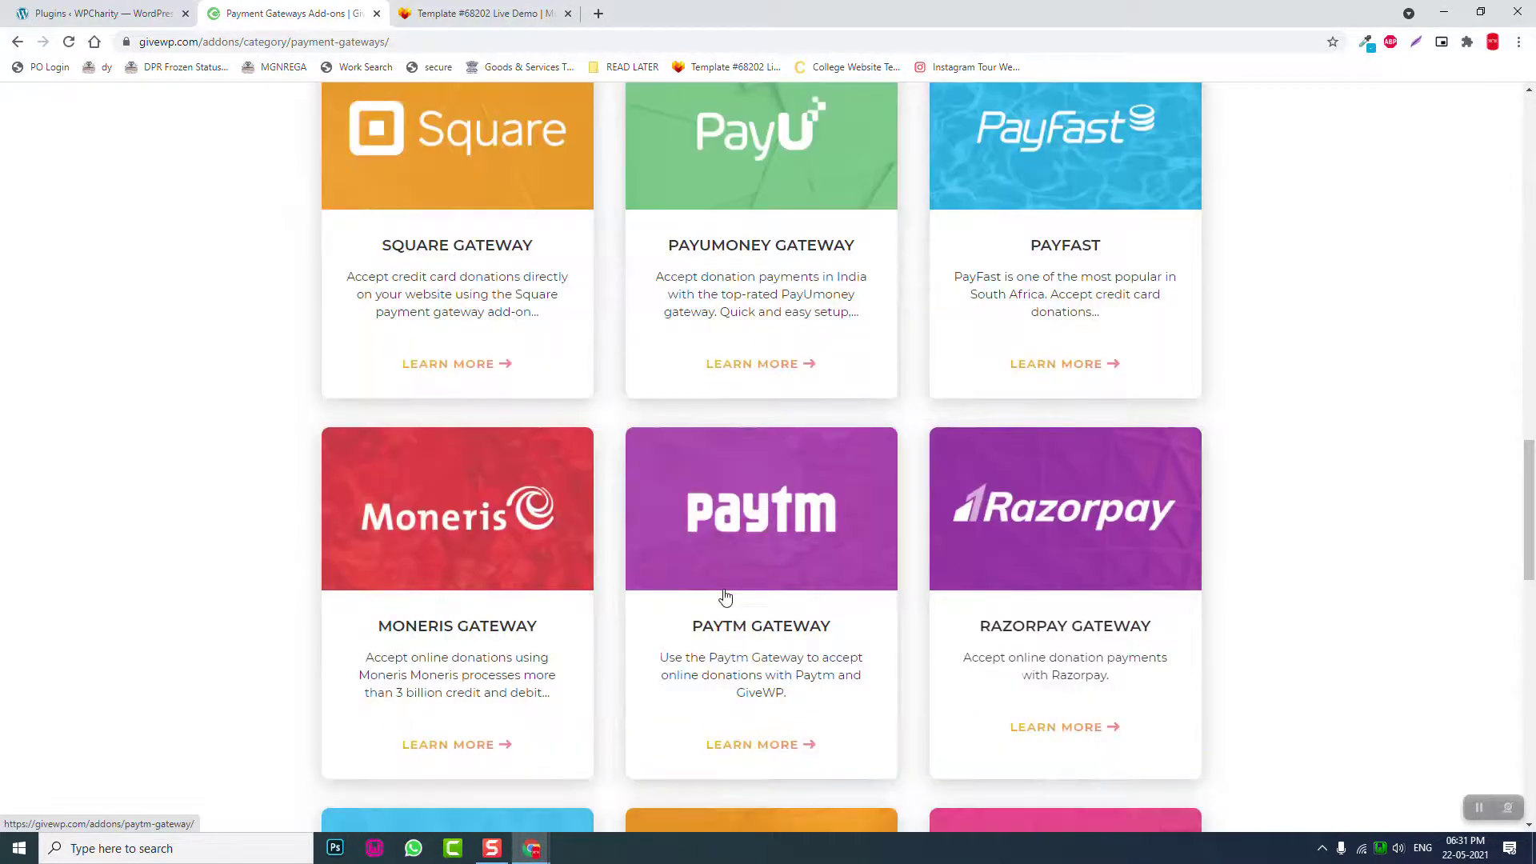
- Check the purchase plans for GiveWP's Paytm Gateway add-on and close the GiveWP site
click(764, 505)
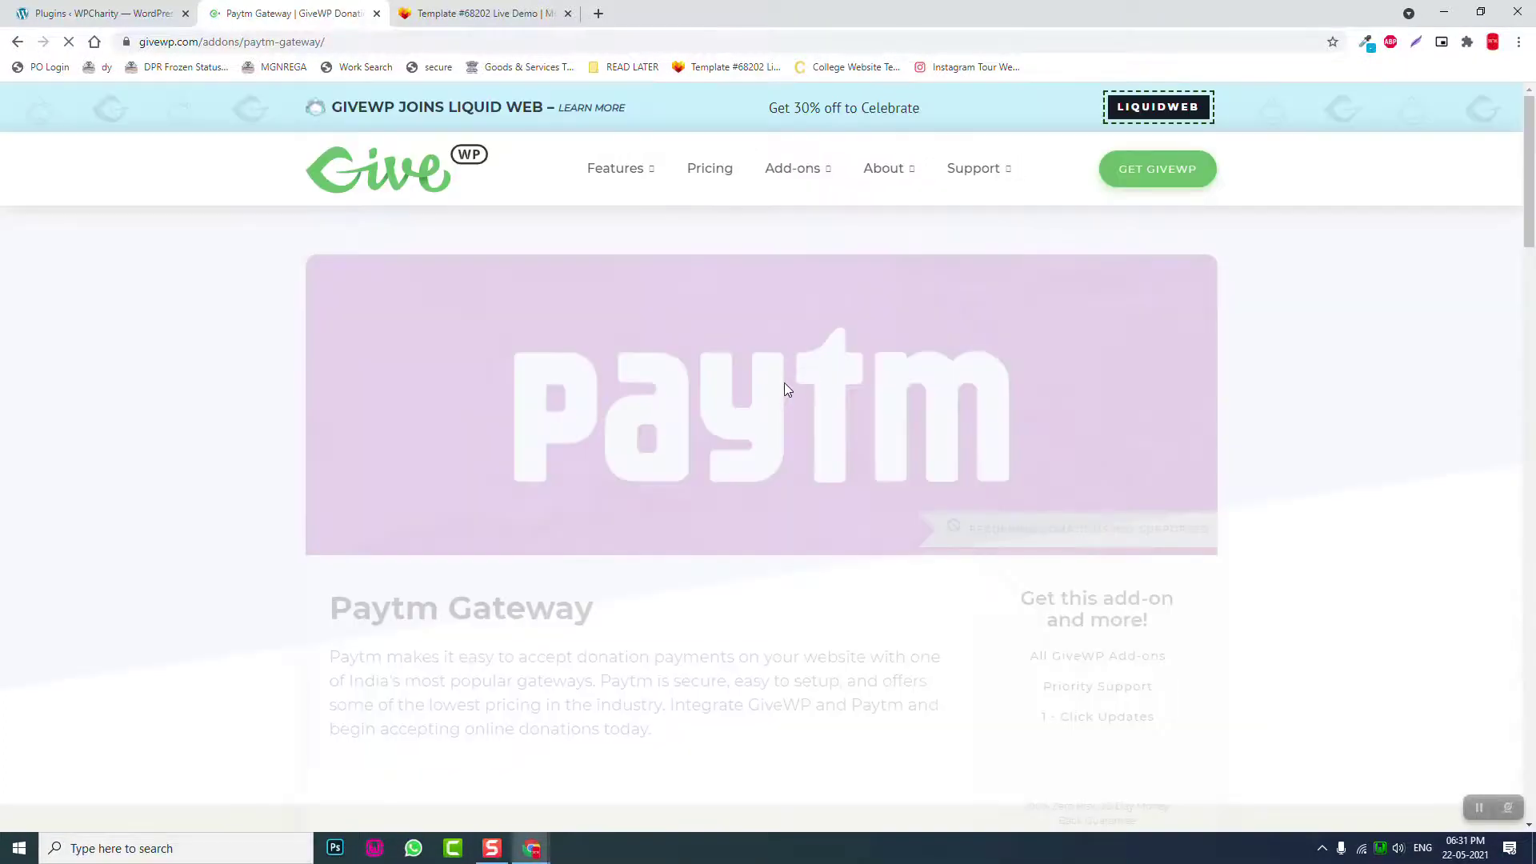
scroll(784, 381, down, 3)
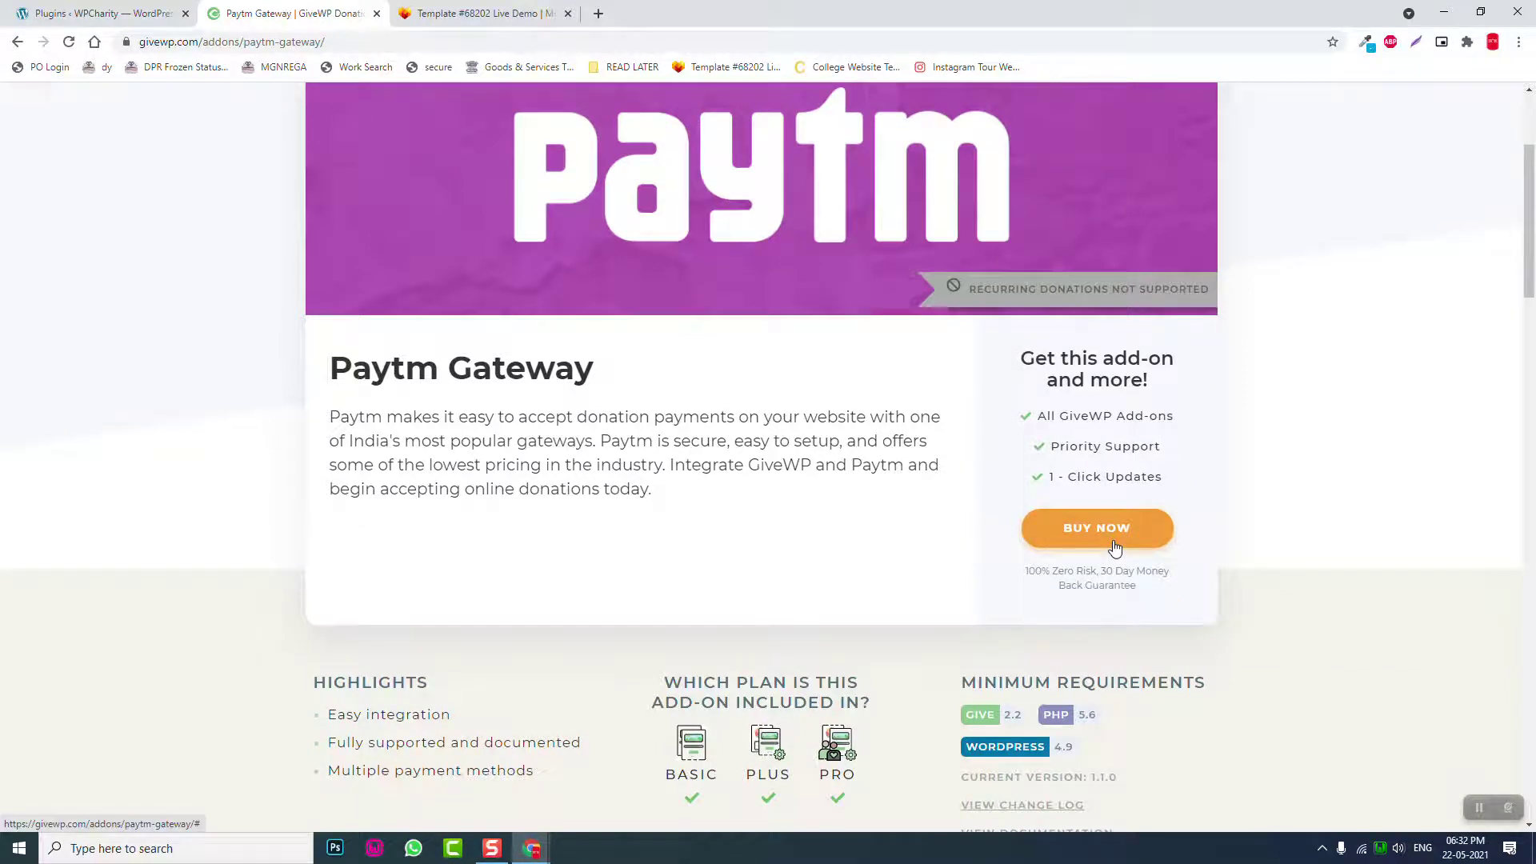
click(1115, 547)
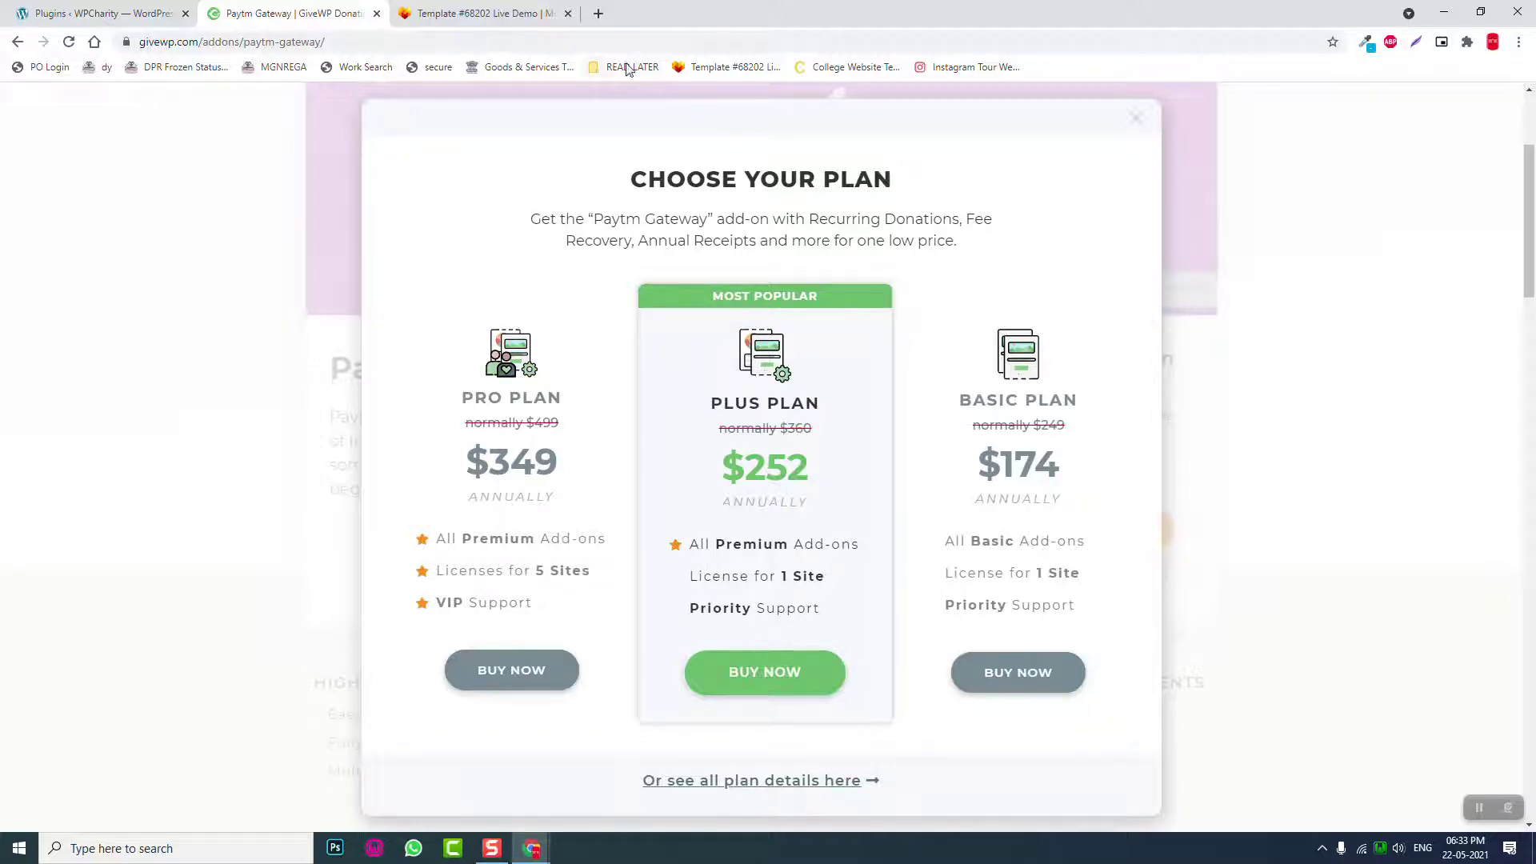
click(377, 13)
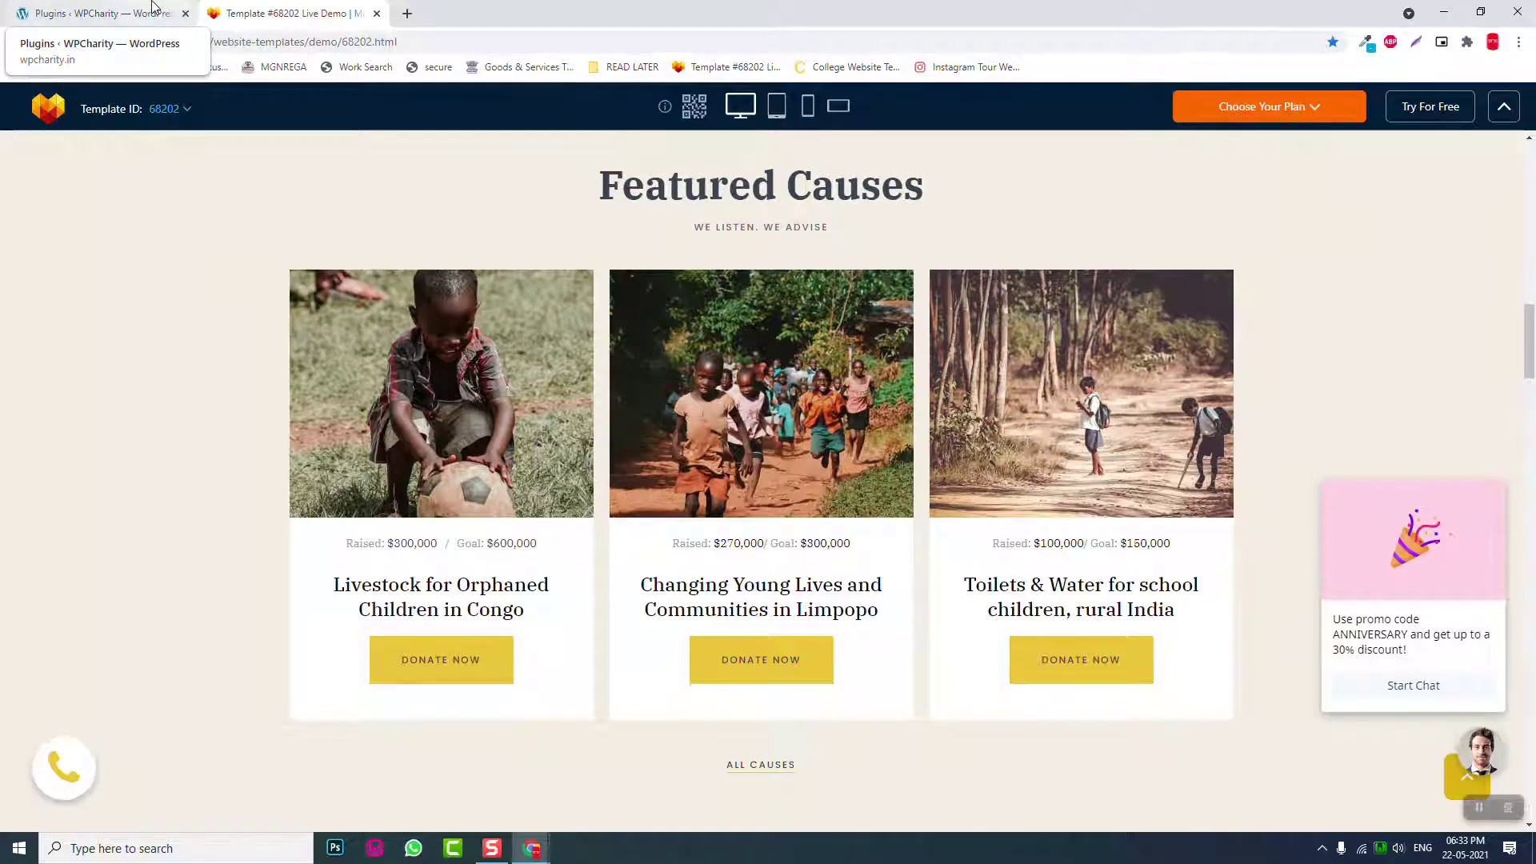
- Return to the WPCharity installed plugins and highlight the name Potent Donations for WooCommerce
click(154, 16)
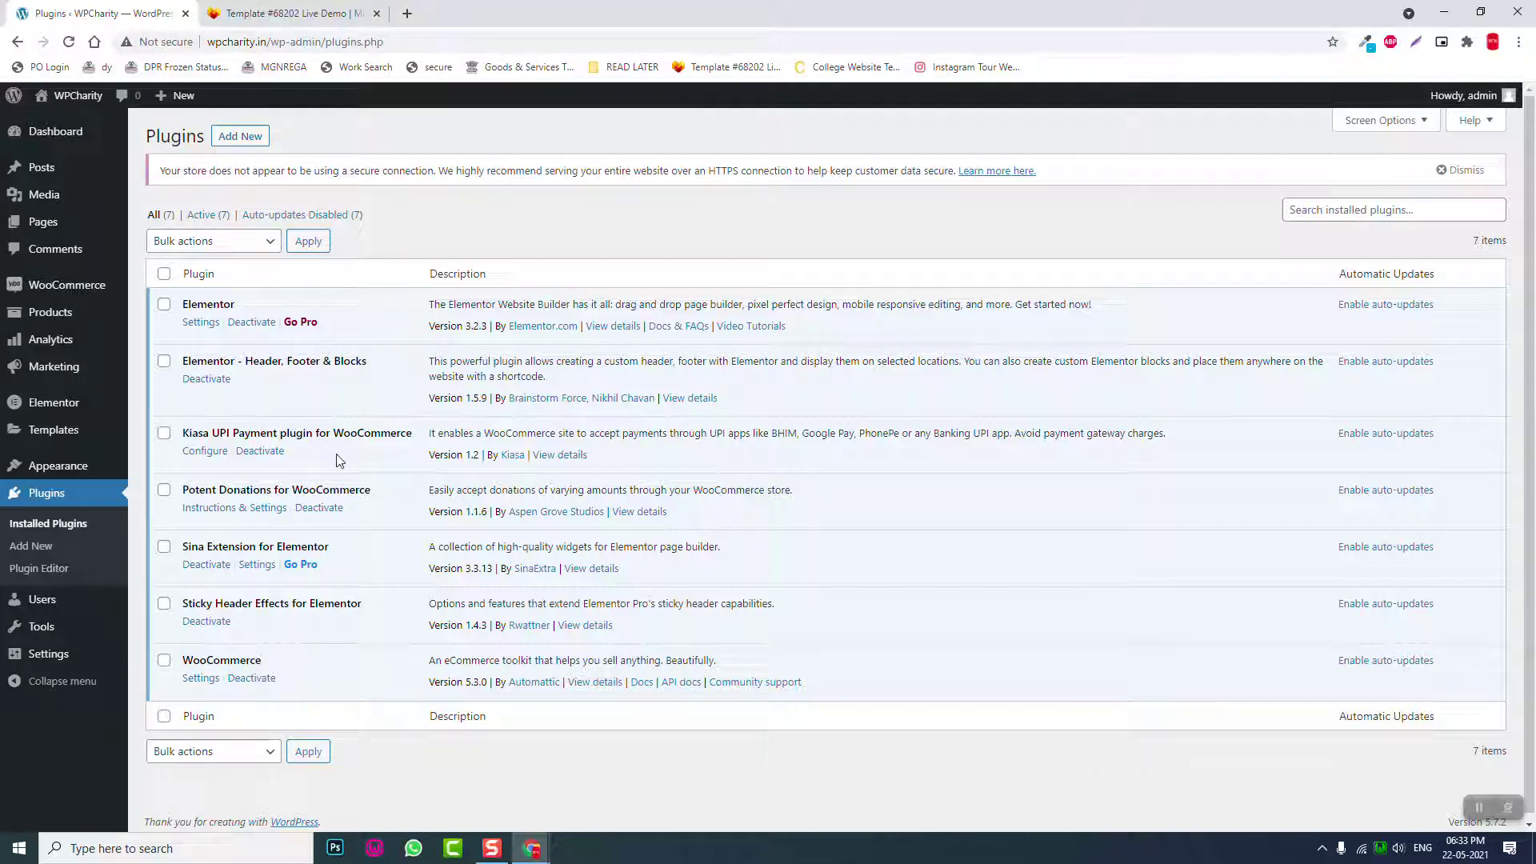
scroll(337, 460, down, 1)
drag(370, 485, 168, 483)
click(288, 484)
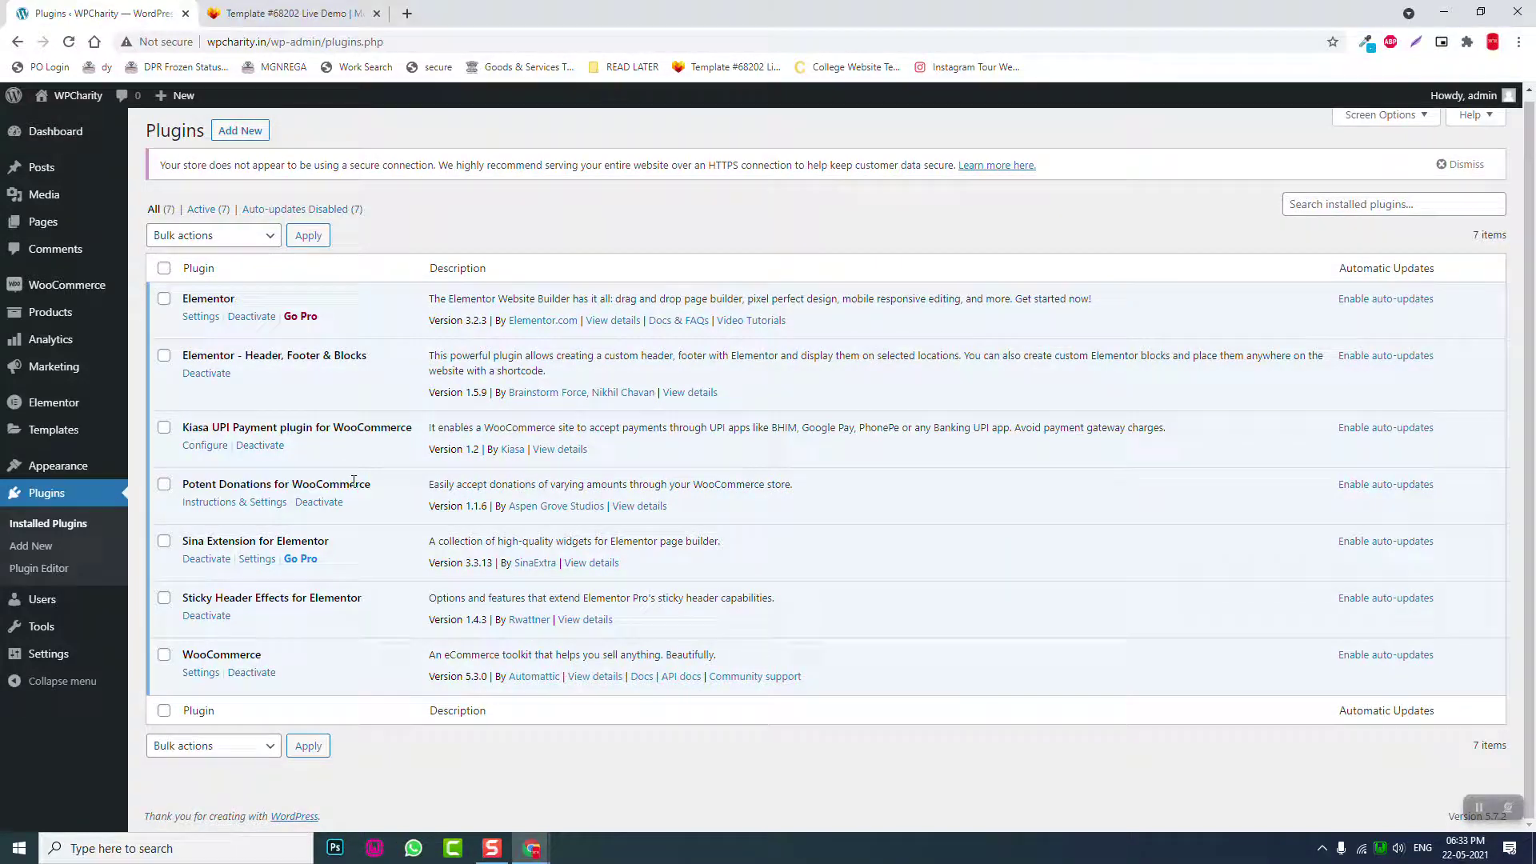
drag(379, 490, 217, 485)
click(217, 485)
drag(370, 485, 184, 491)
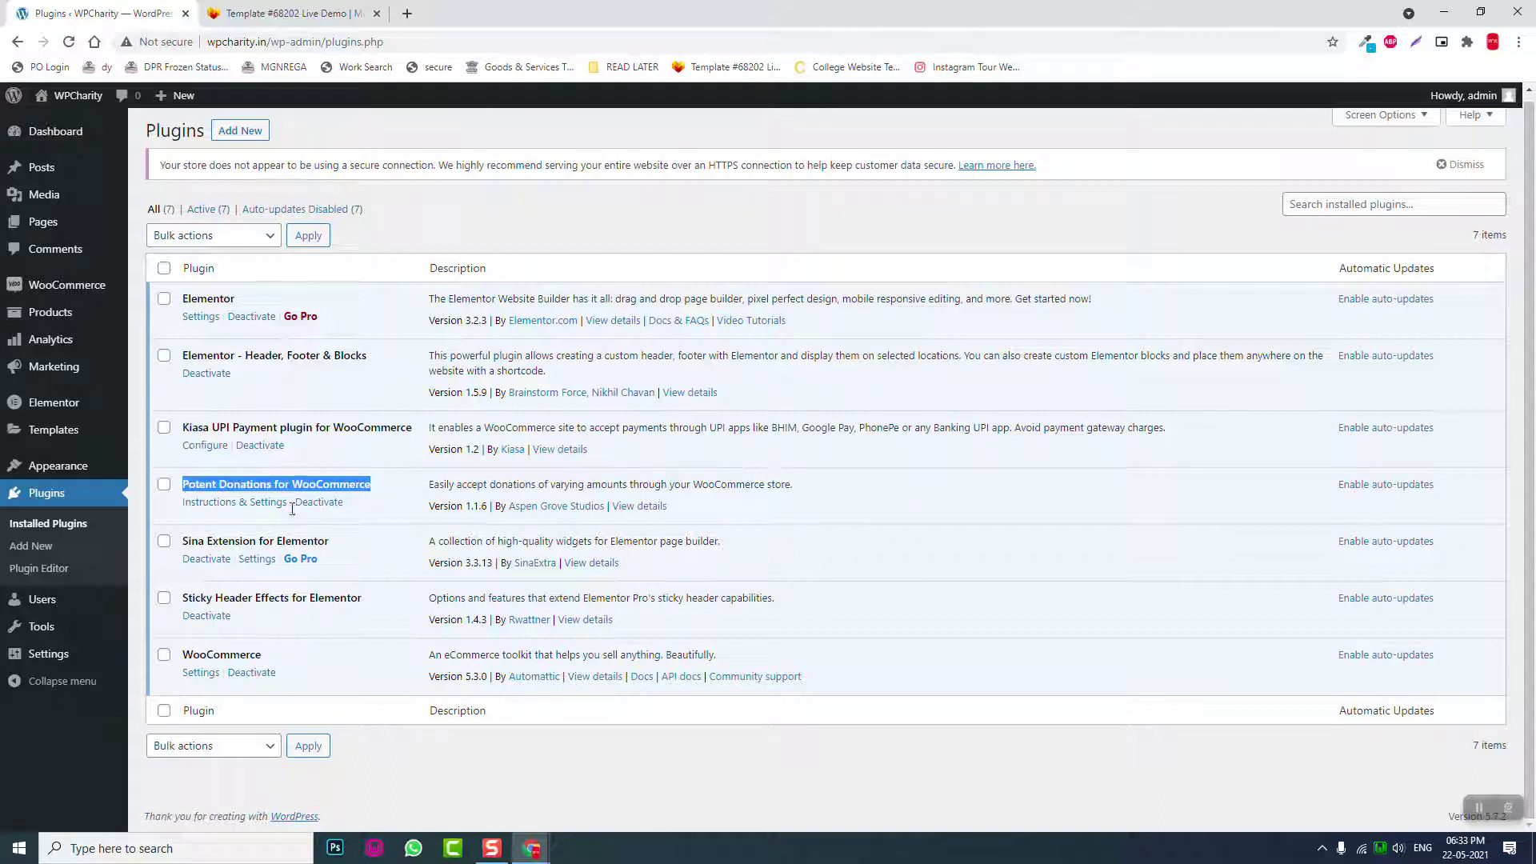
- Review the plugin details of Potent Donations for WooCommerce, including its last update and ratings, and close them
click(652, 506)
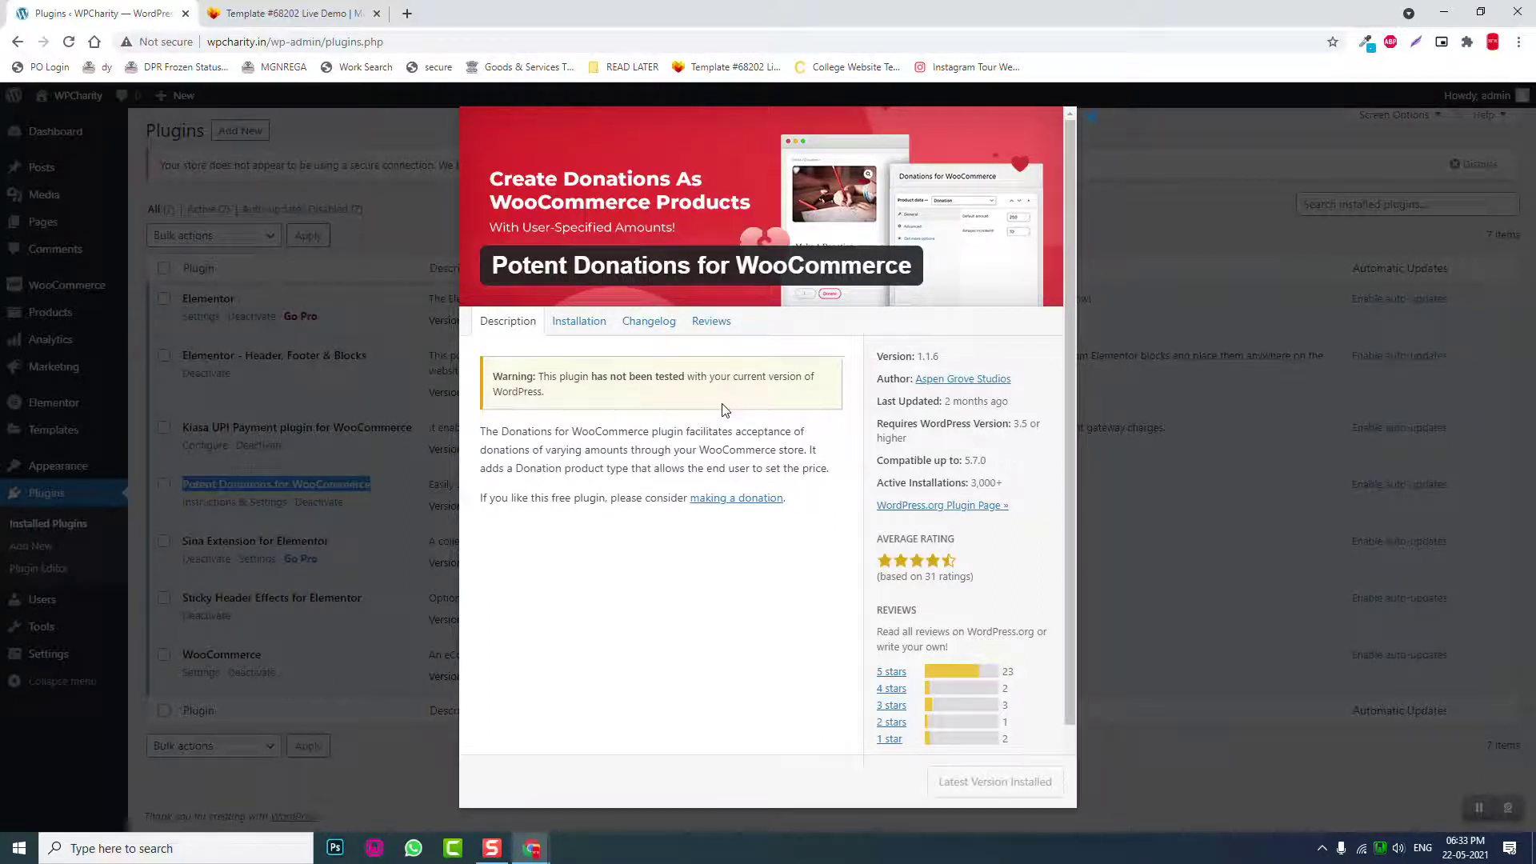
drag(919, 402, 969, 403)
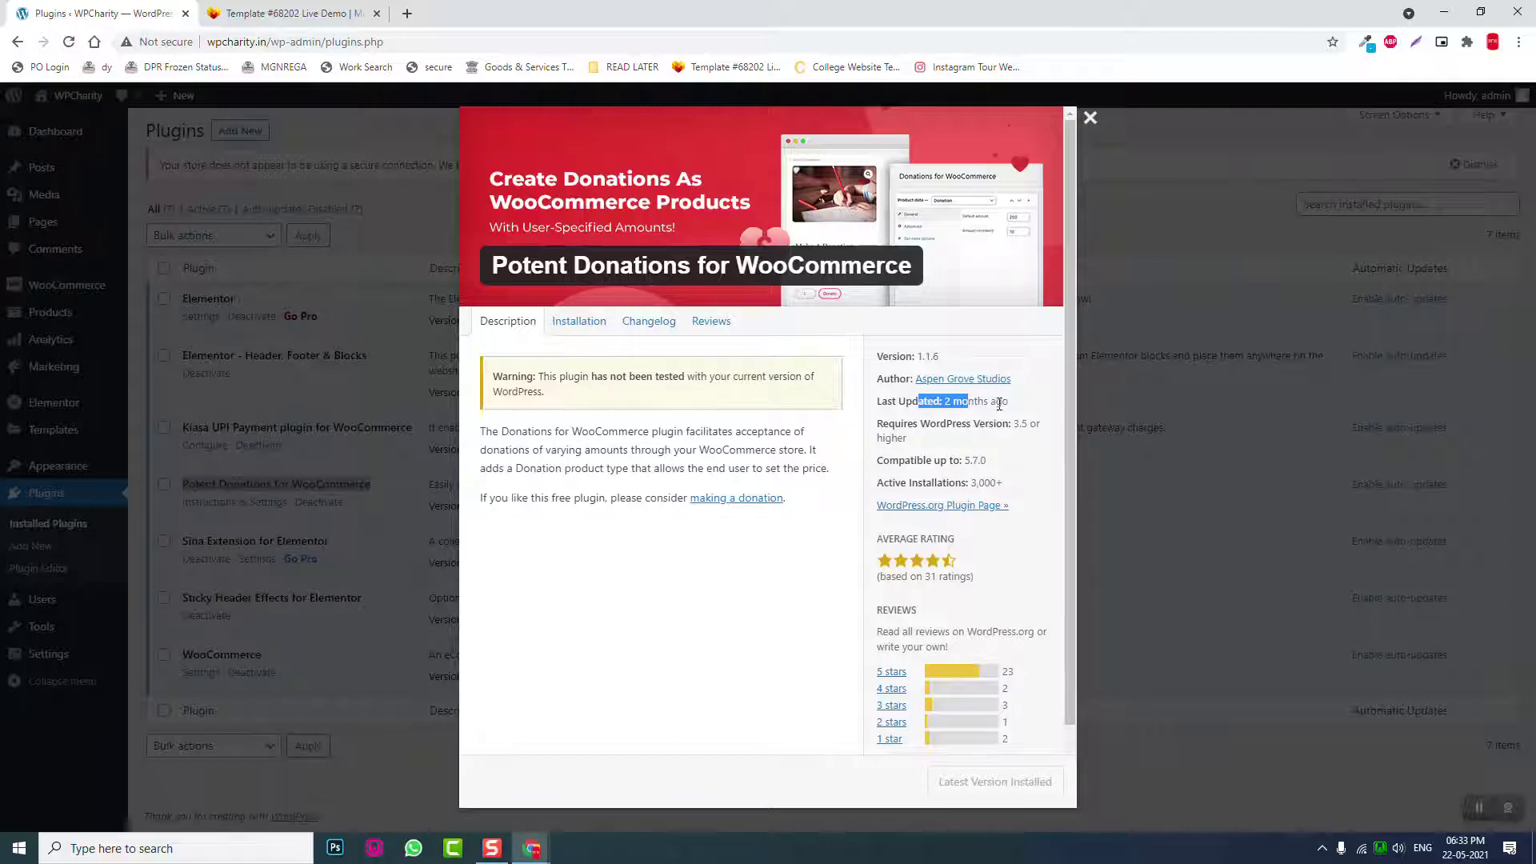
click(985, 463)
scroll(844, 461, down, 1)
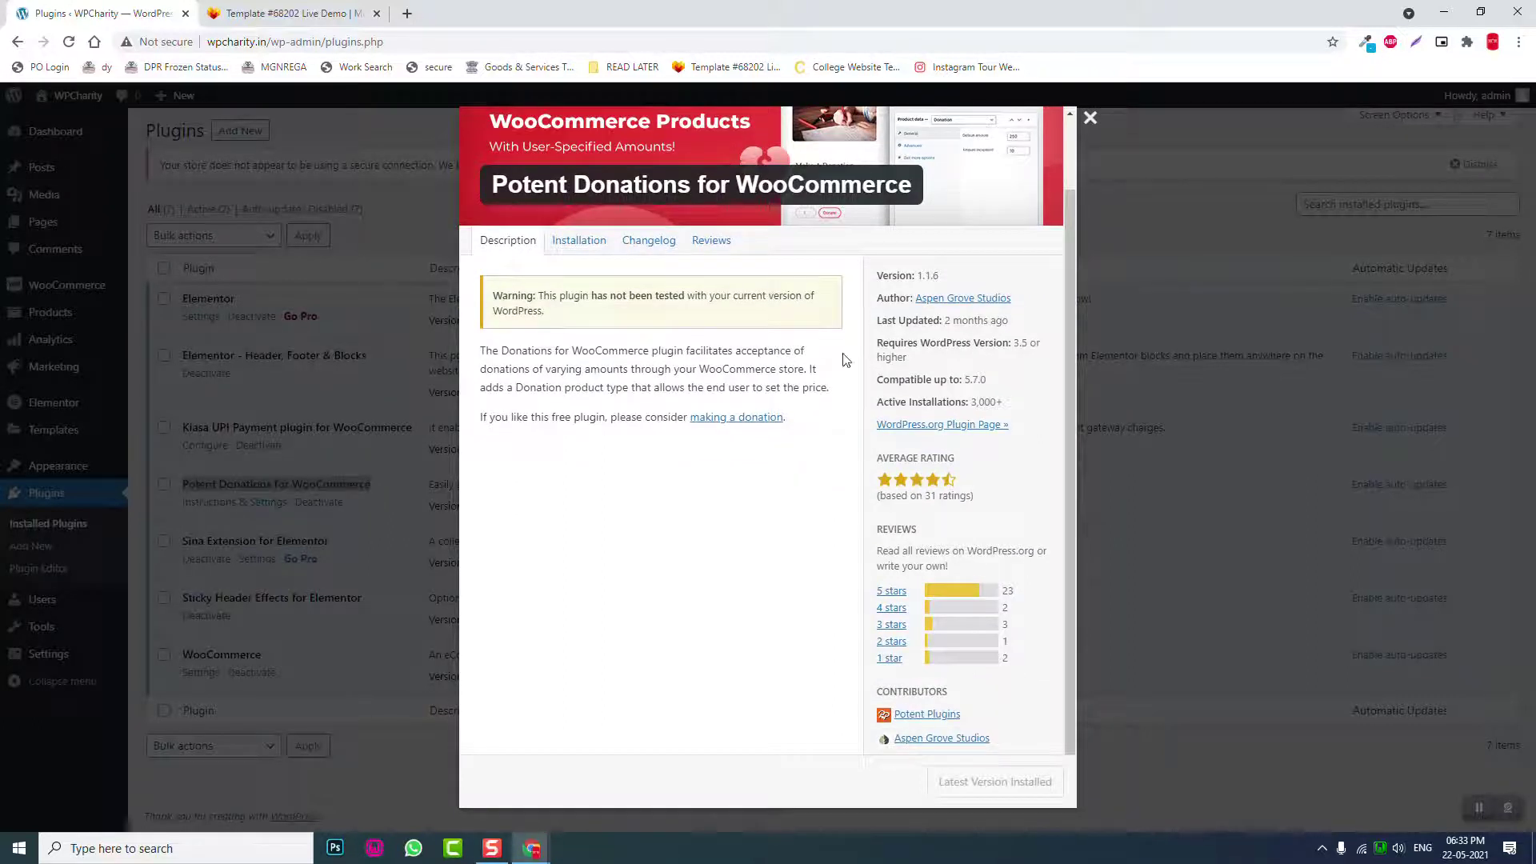
click(1089, 118)
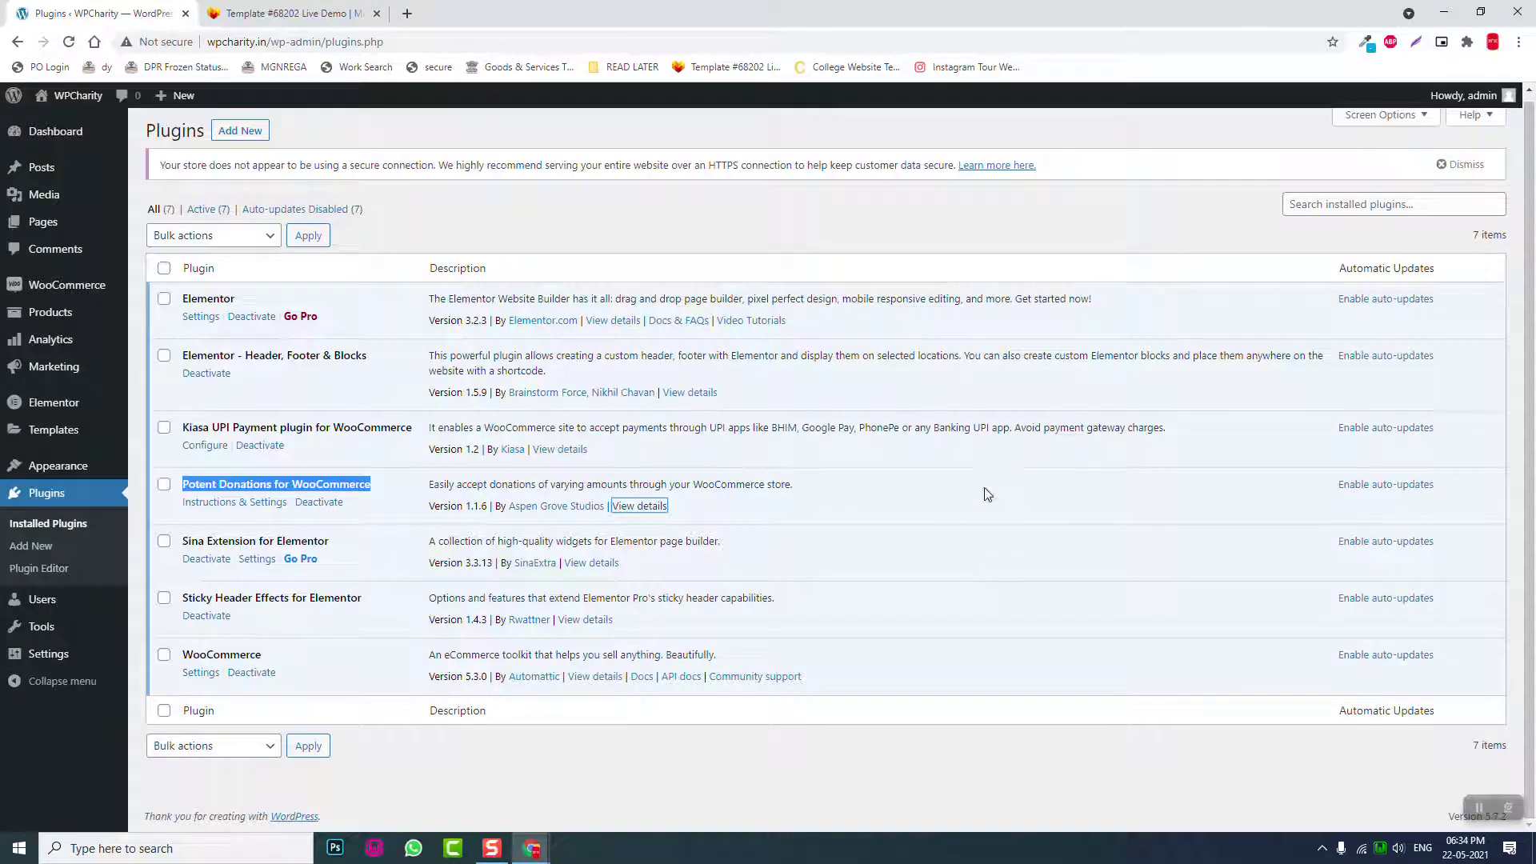
- Highlight the Kiasa UPI Payment plugin for WooCommerce, review its plugin details and close them
click(184, 431)
drag(184, 430, 413, 431)
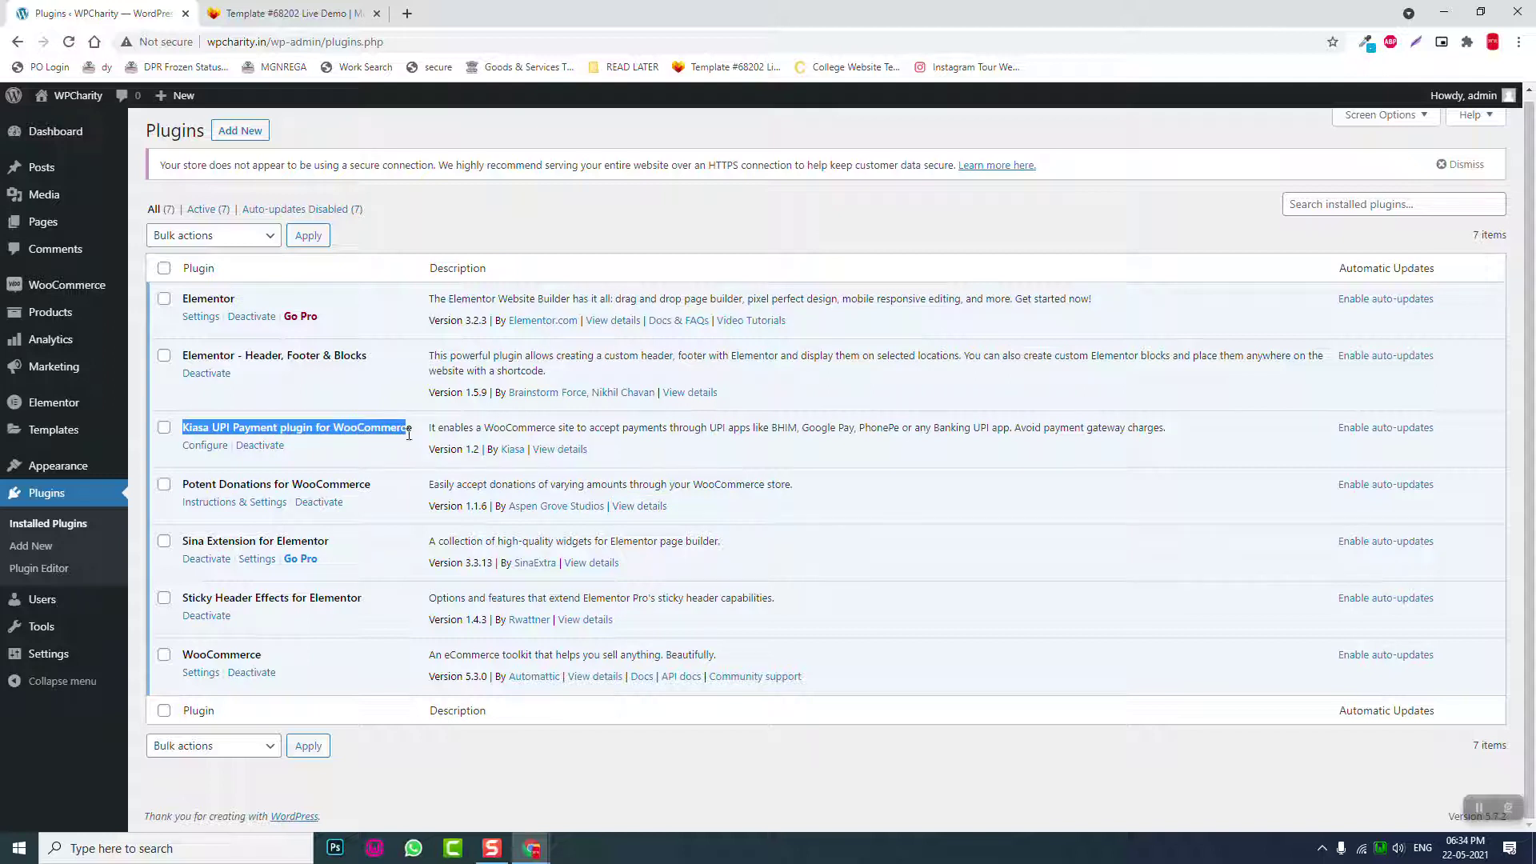
click(560, 448)
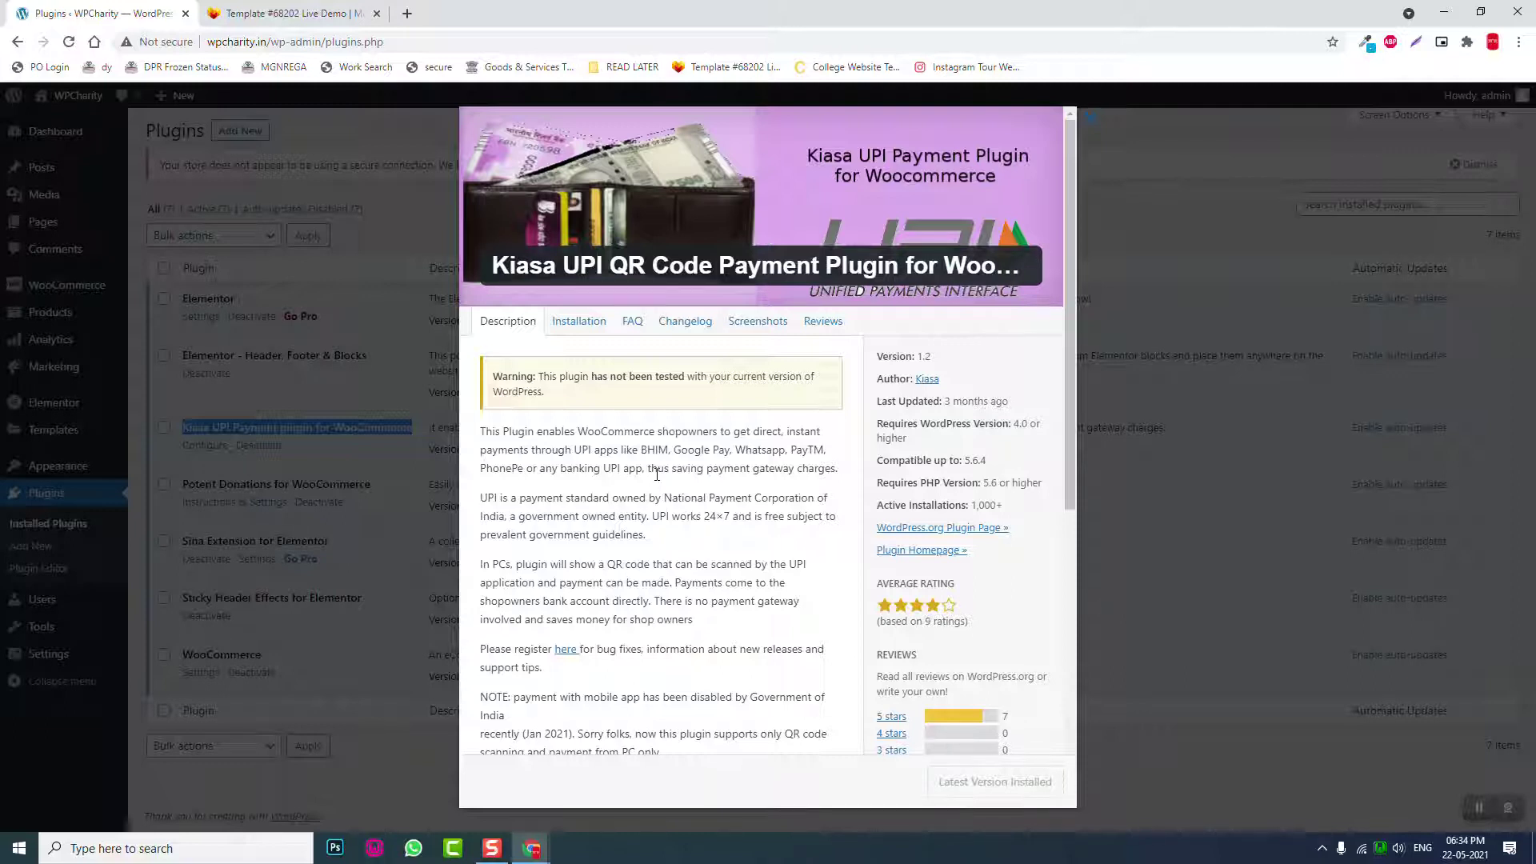
click(1091, 127)
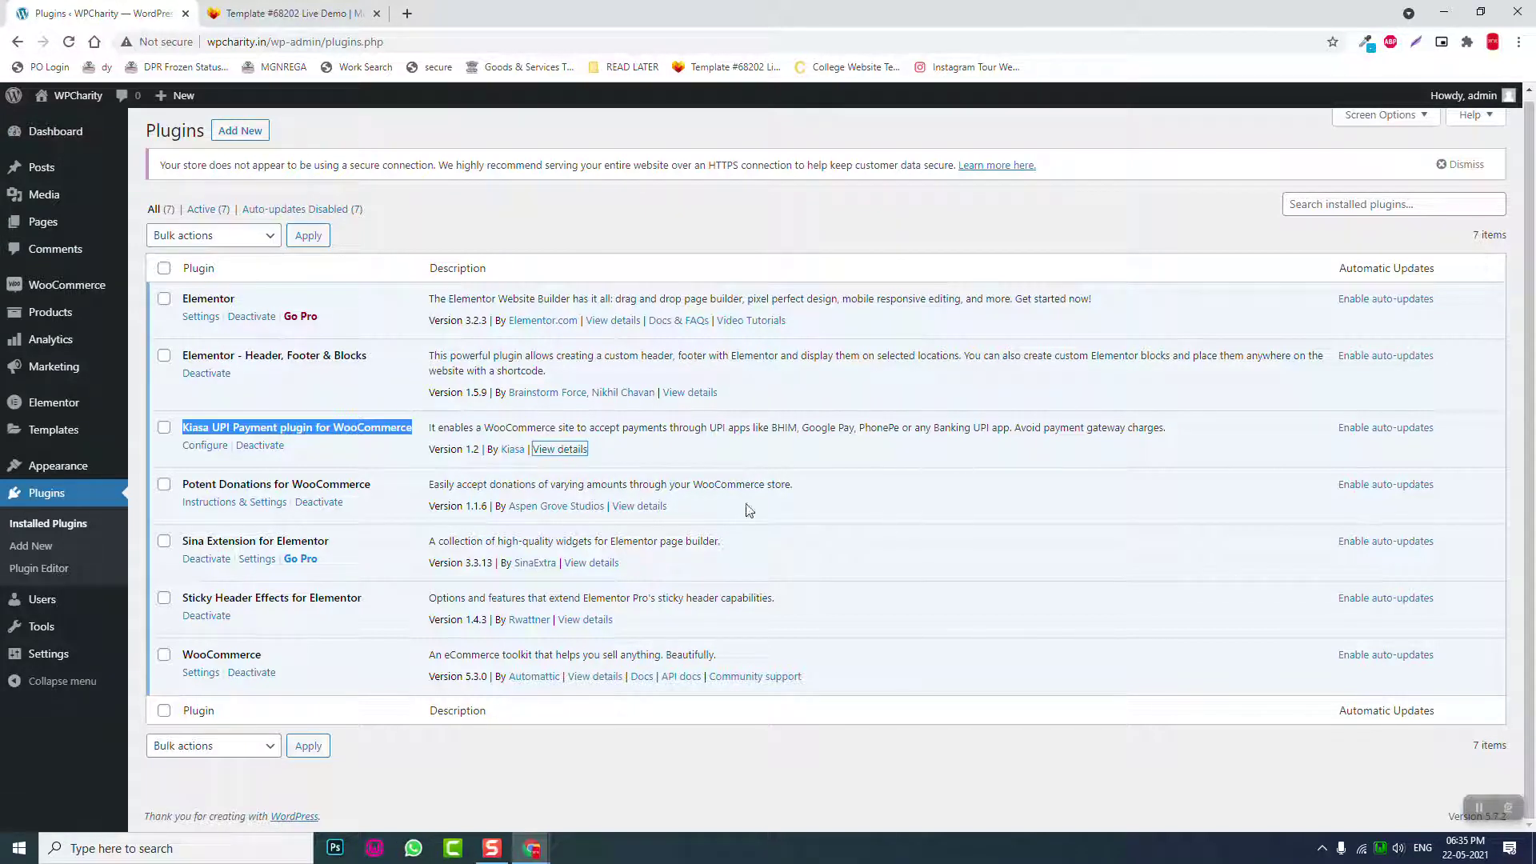
click(404, 238)
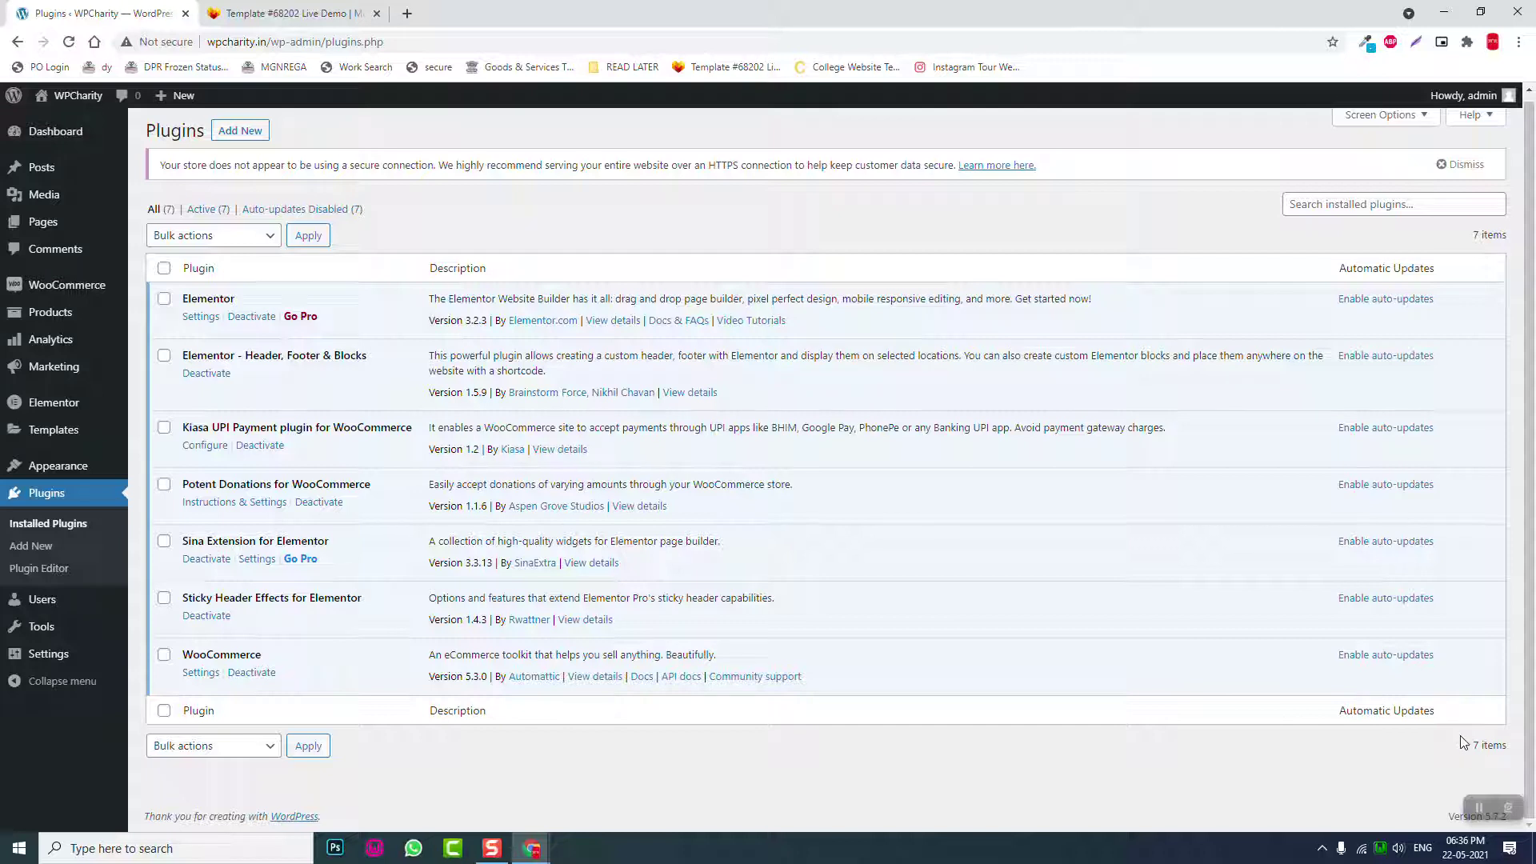
- Examine the header navigation of the Template #68202 charity demo, including the About Us and Projects submenus
triple_click(1477, 749)
mouse_move(15, 654)
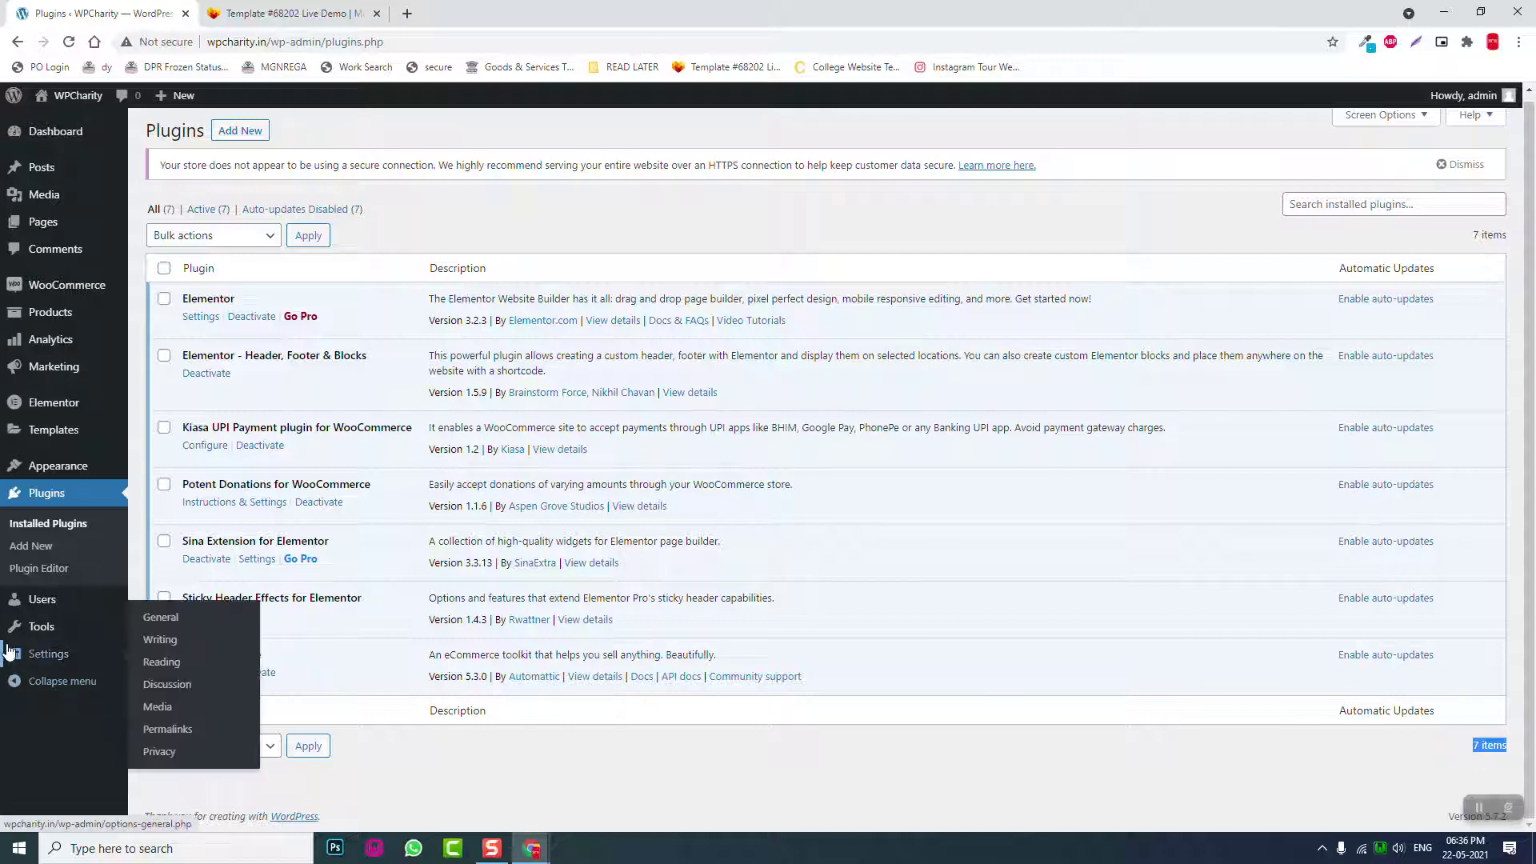
click(204, 15)
scroll(862, 336, up, 15)
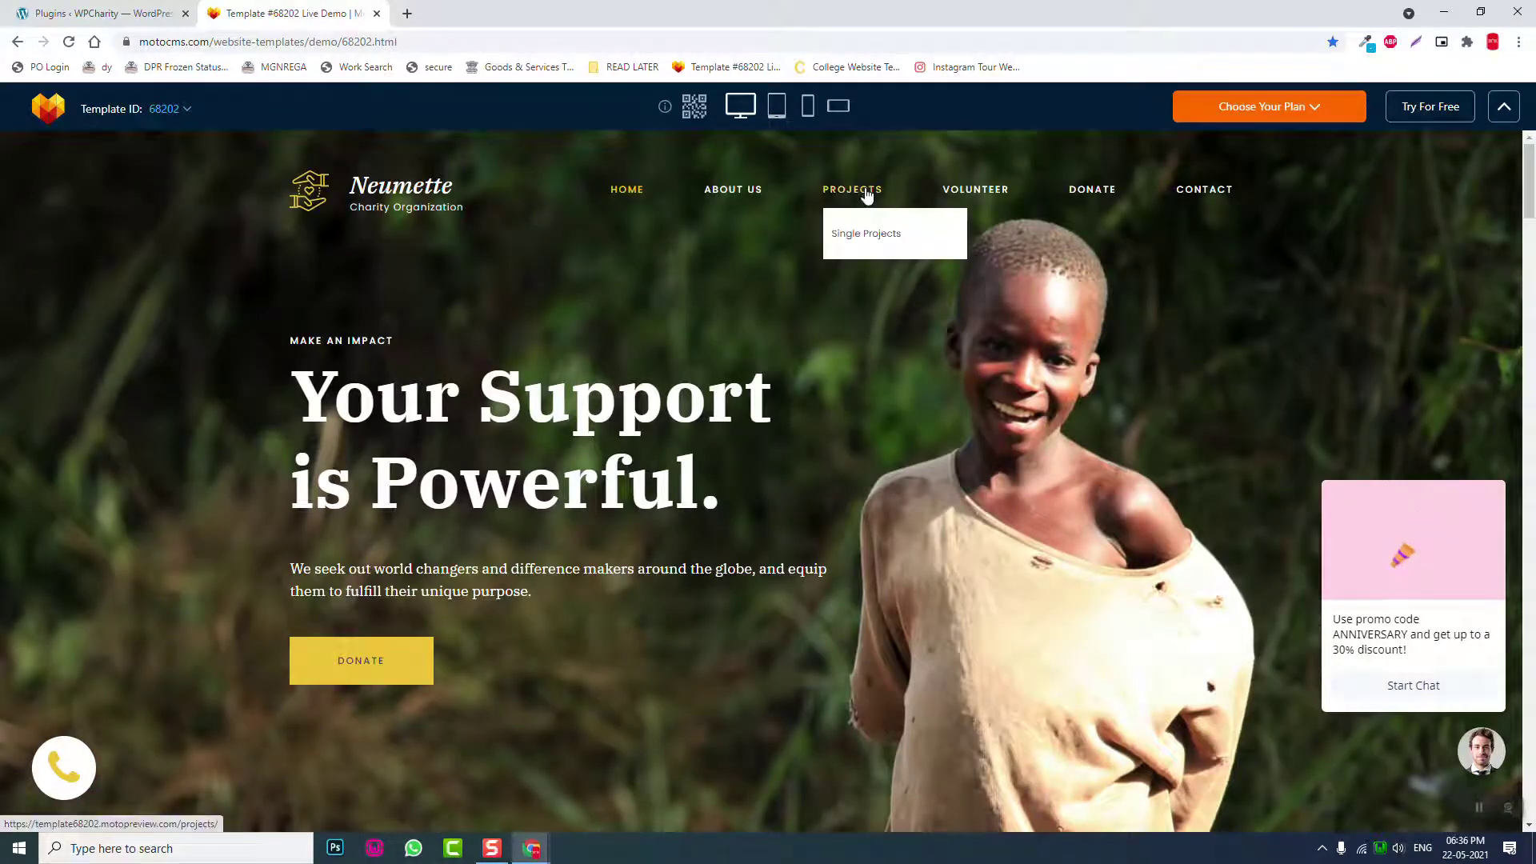
mouse_move(730, 192)
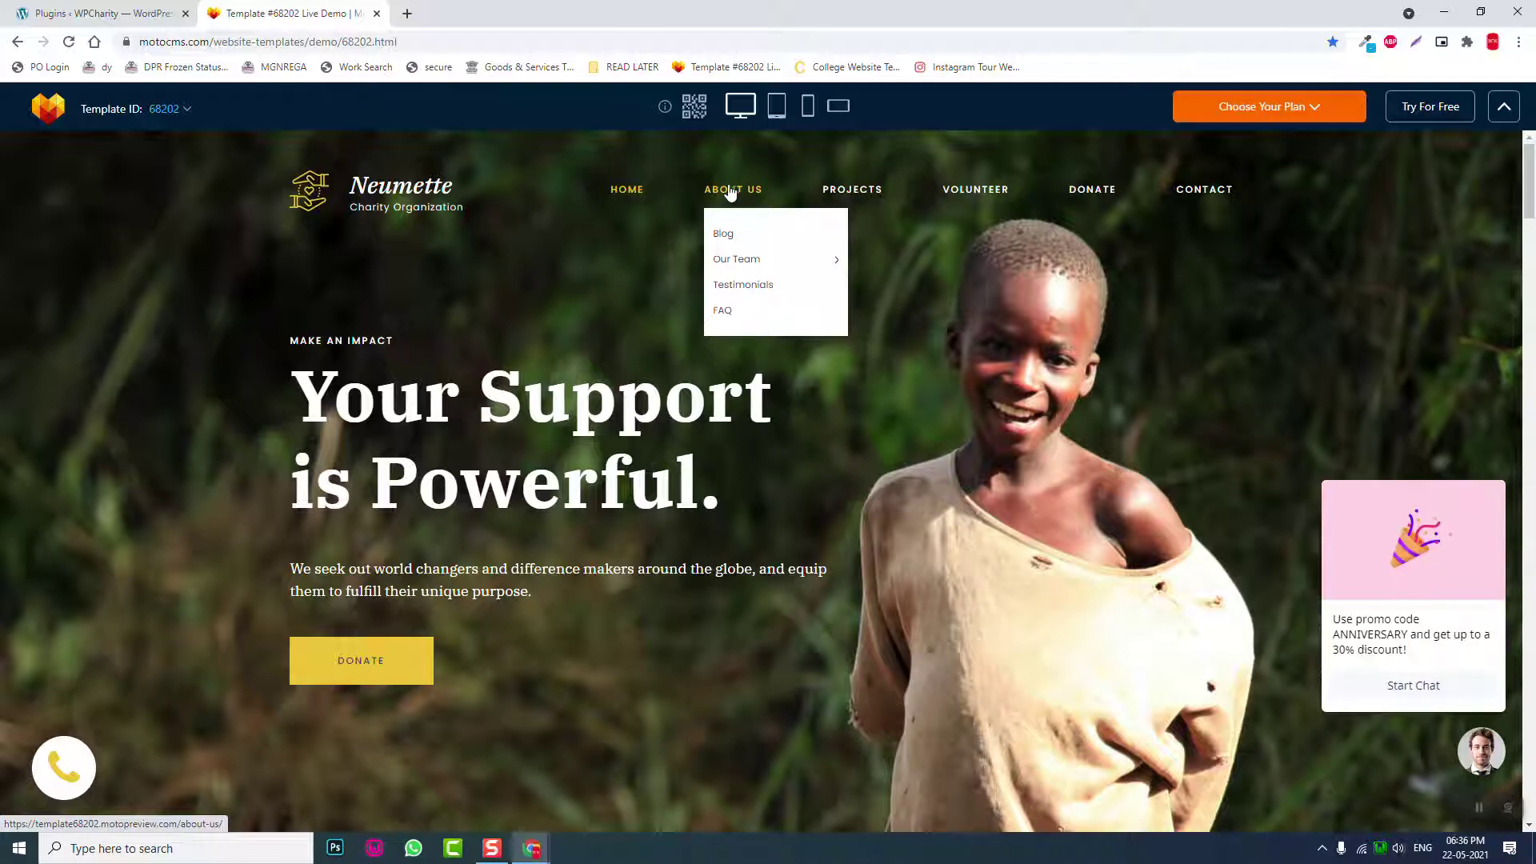
mouse_move(851, 196)
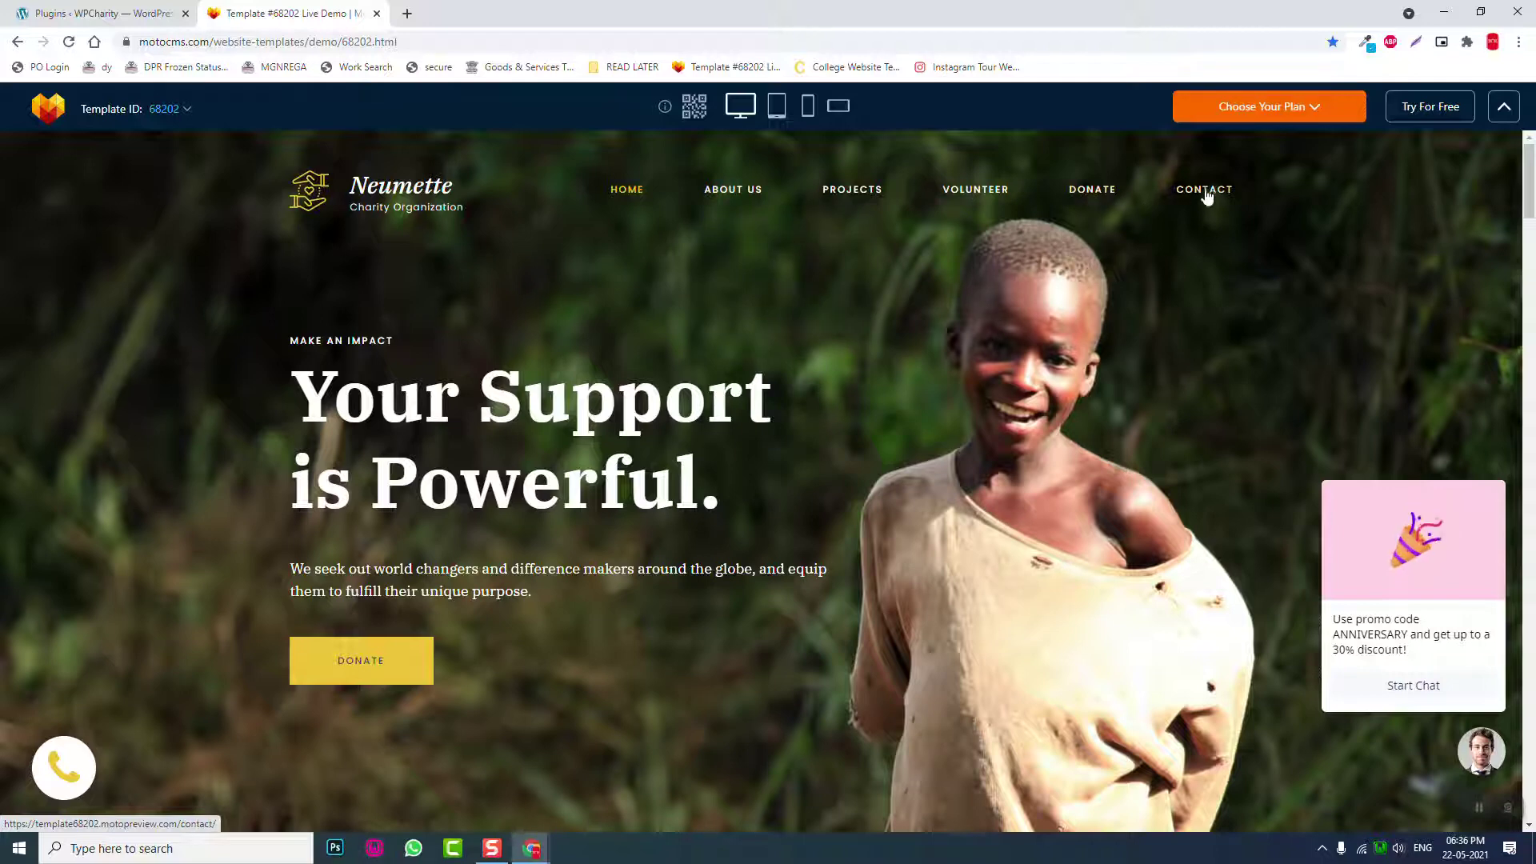
- Go back to the WPCharity WordPress admin and start a new page
click(104, 8)
mouse_move(98, 179)
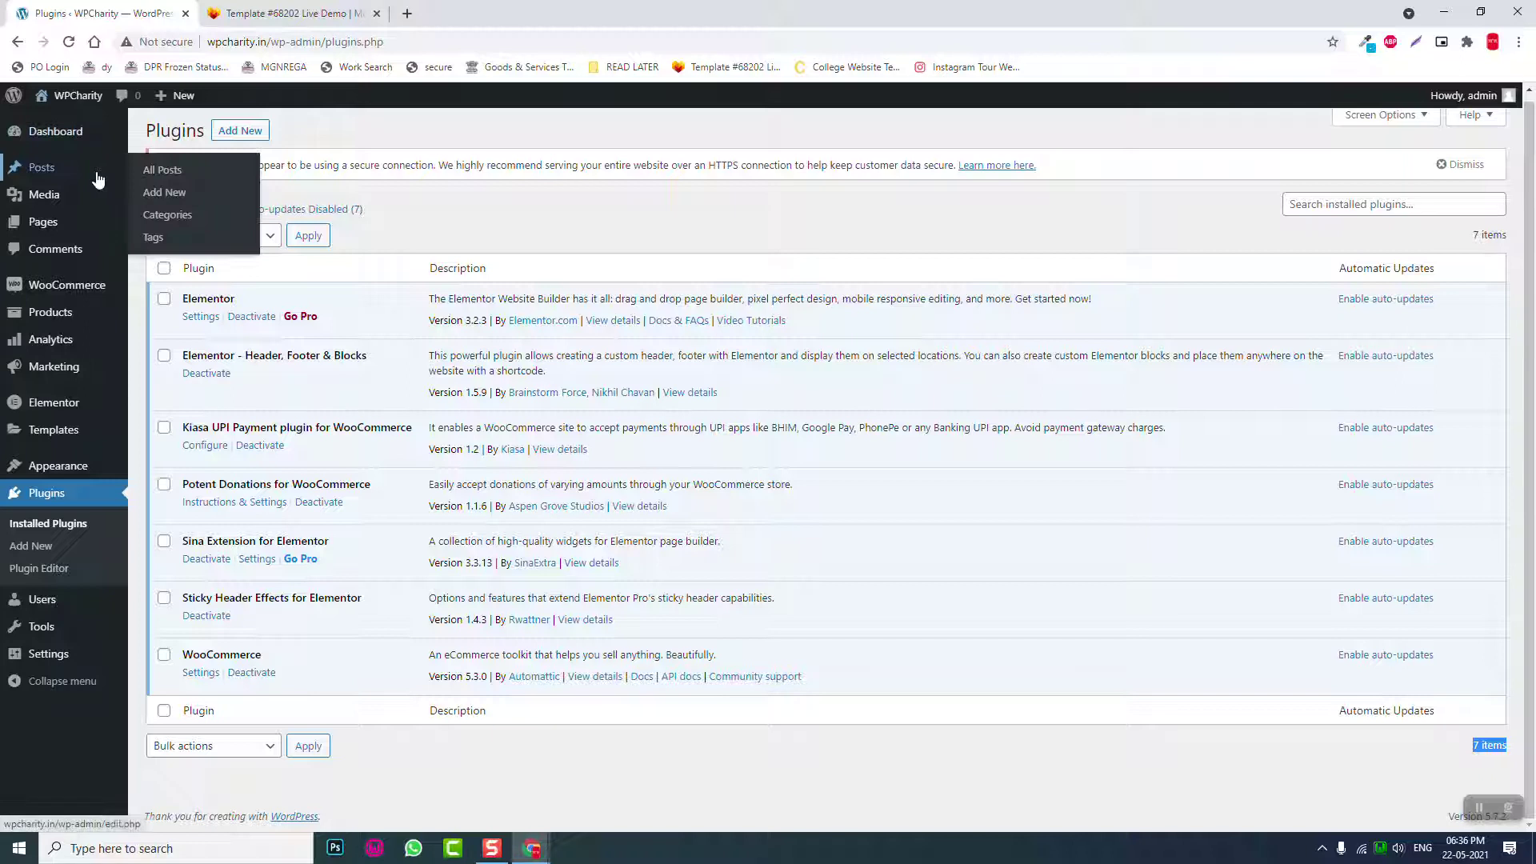
mouse_move(80, 229)
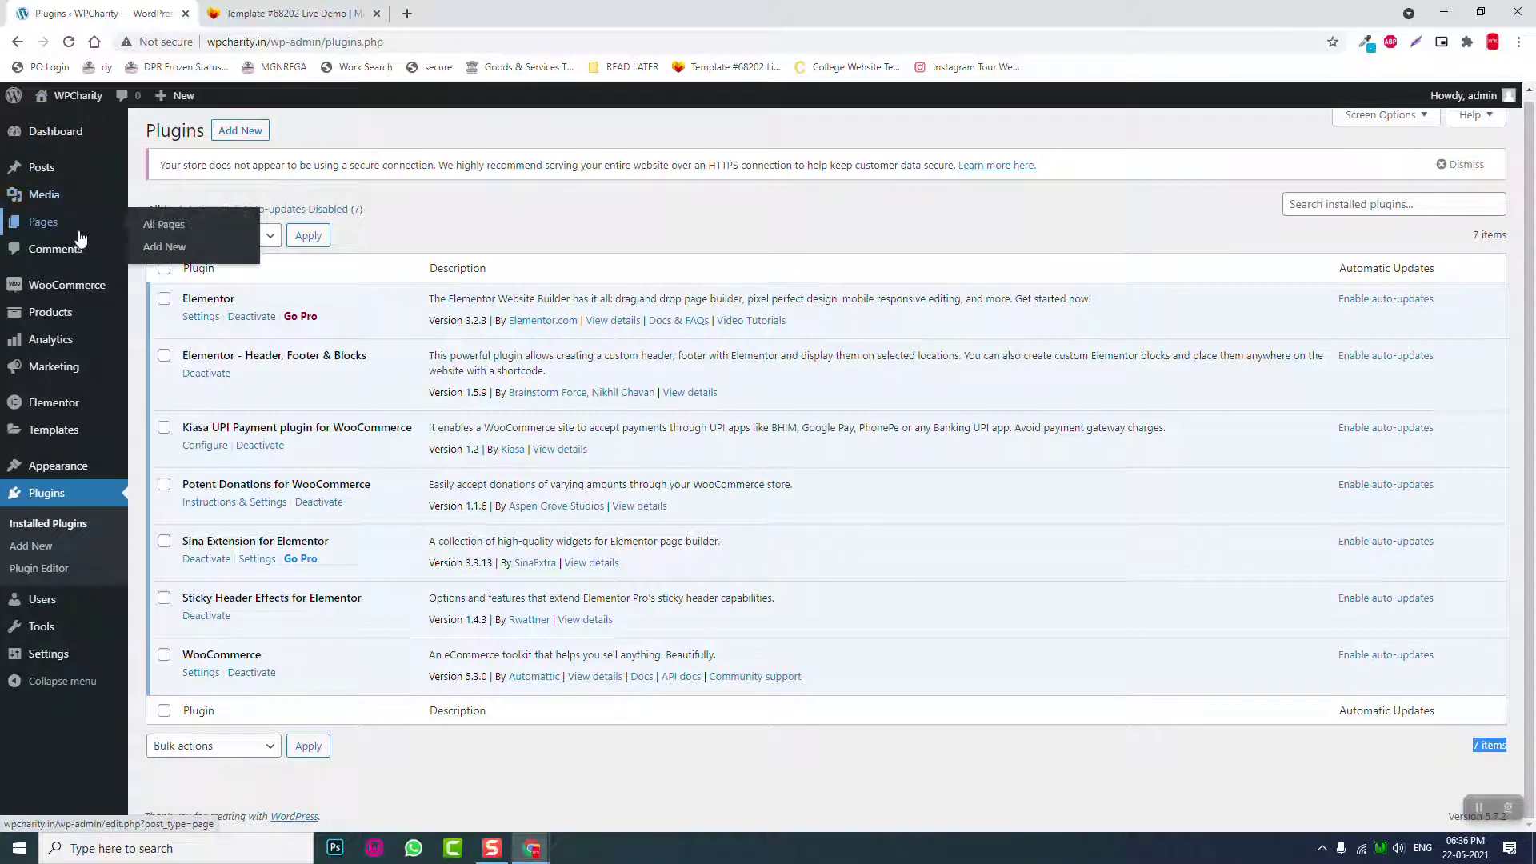
click(156, 250)
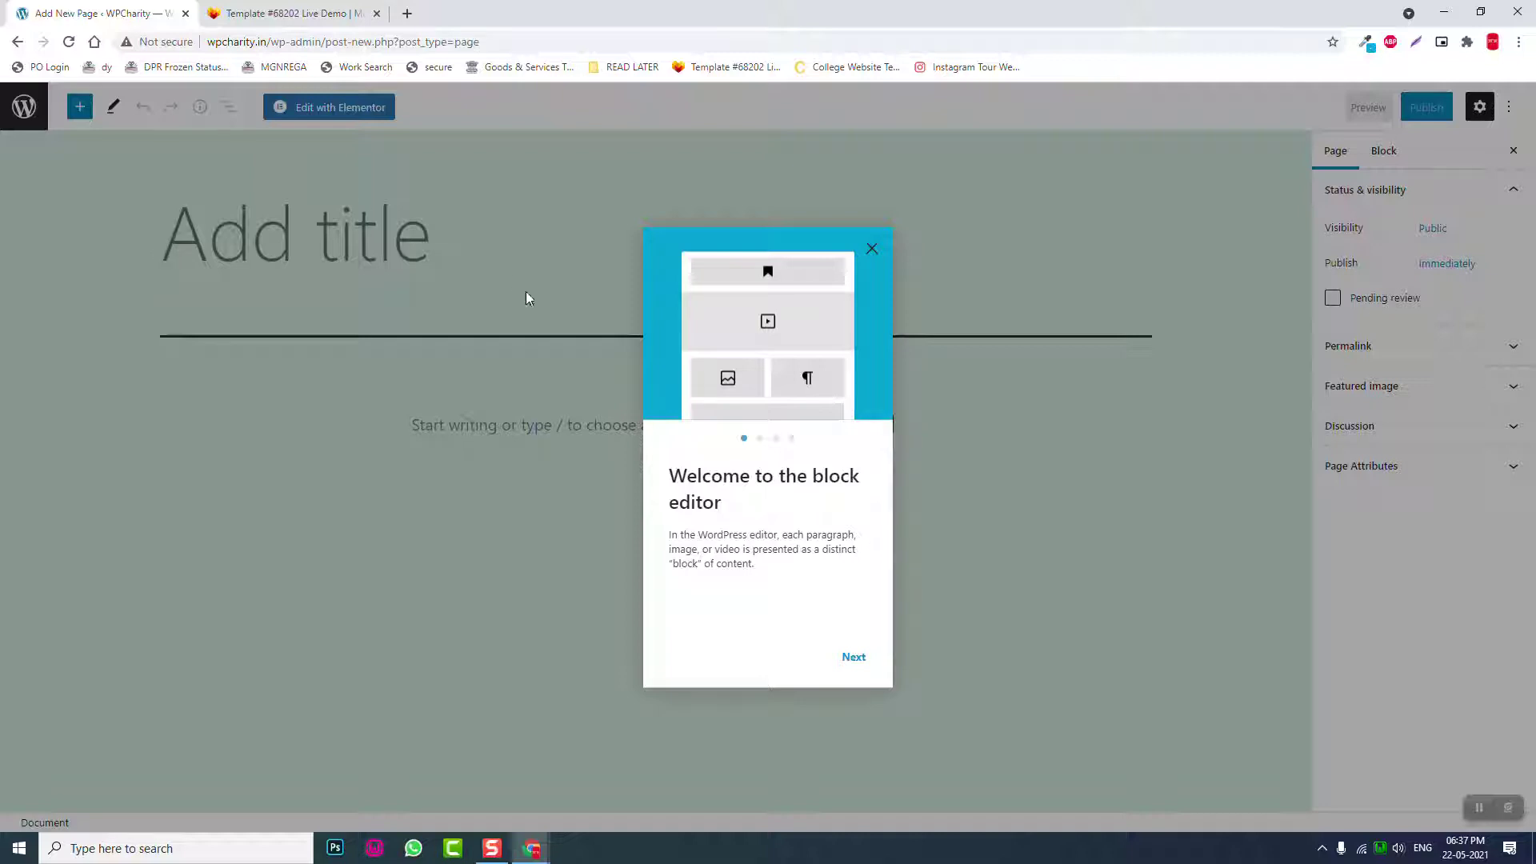
- Dismiss the block editor's welcome guide and turn off fullscreen mode so the admin menu is available
click(872, 248)
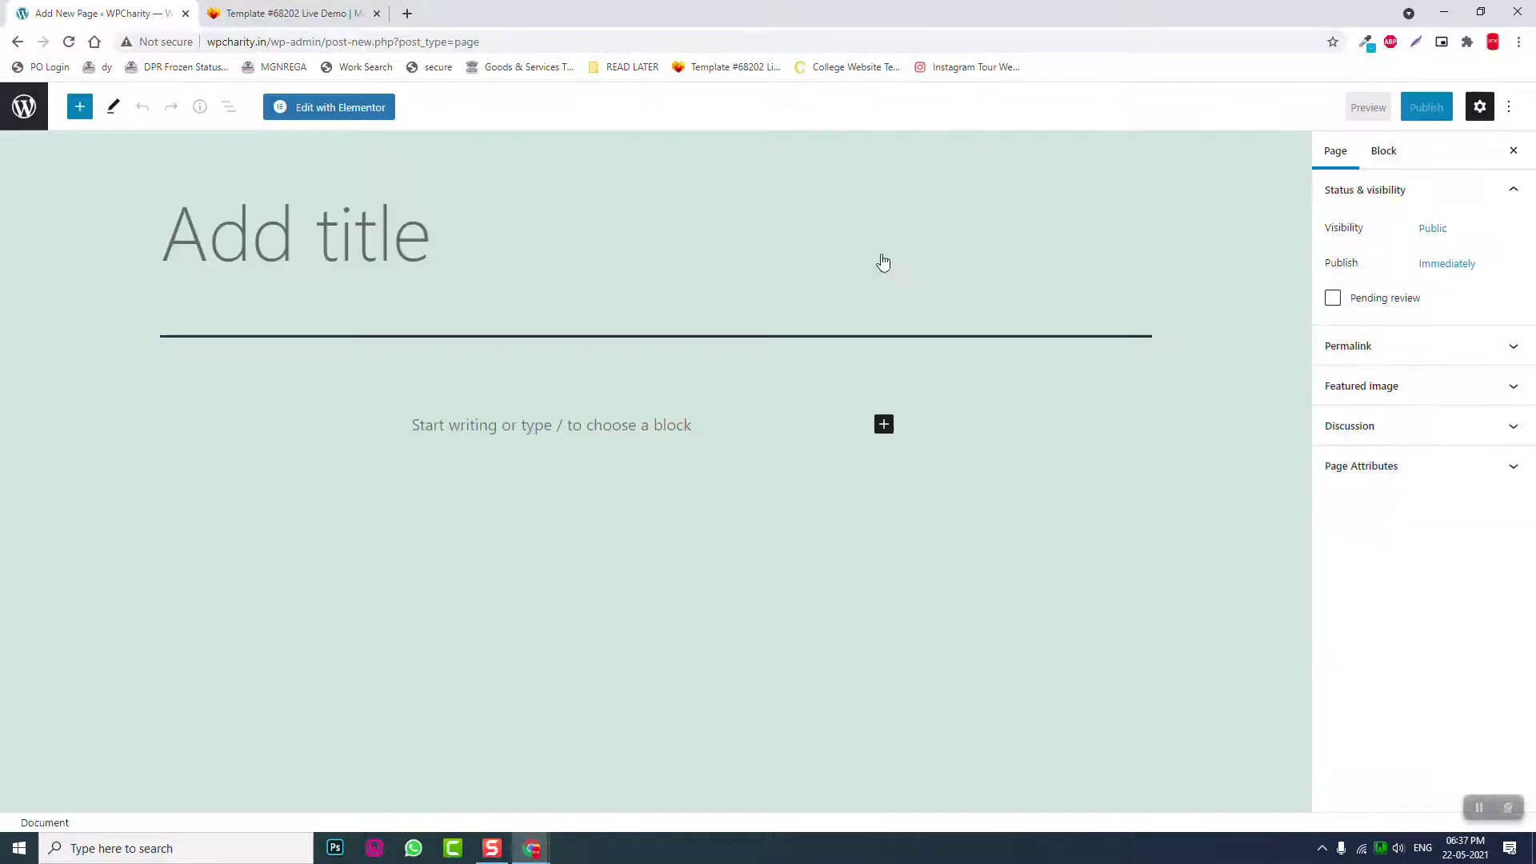
click(1508, 107)
click(1454, 292)
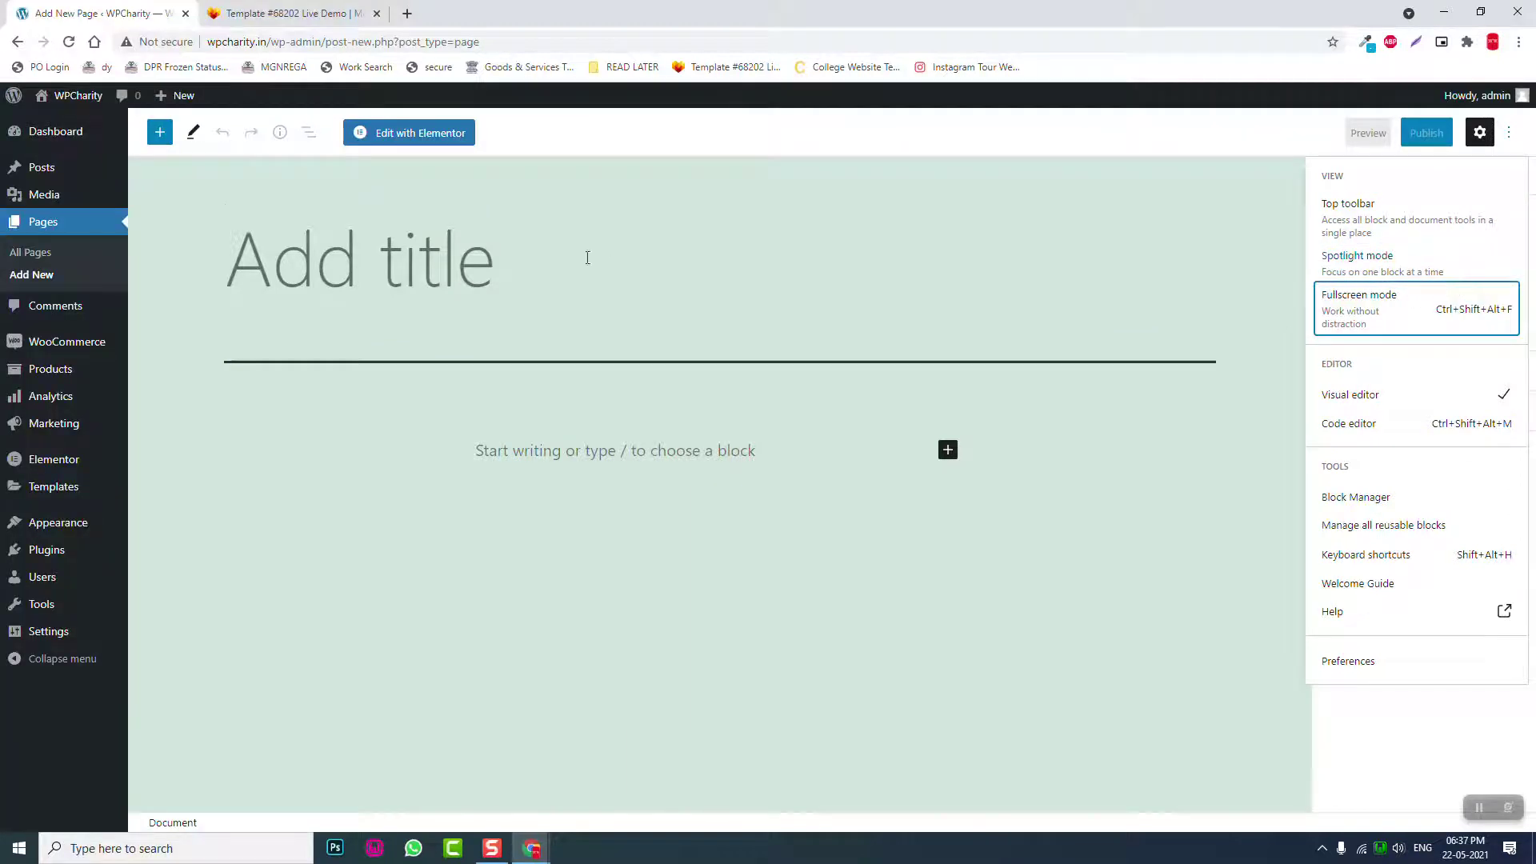
- Title the new page Home and set its page template to Elementor Full Width
click(481, 279)
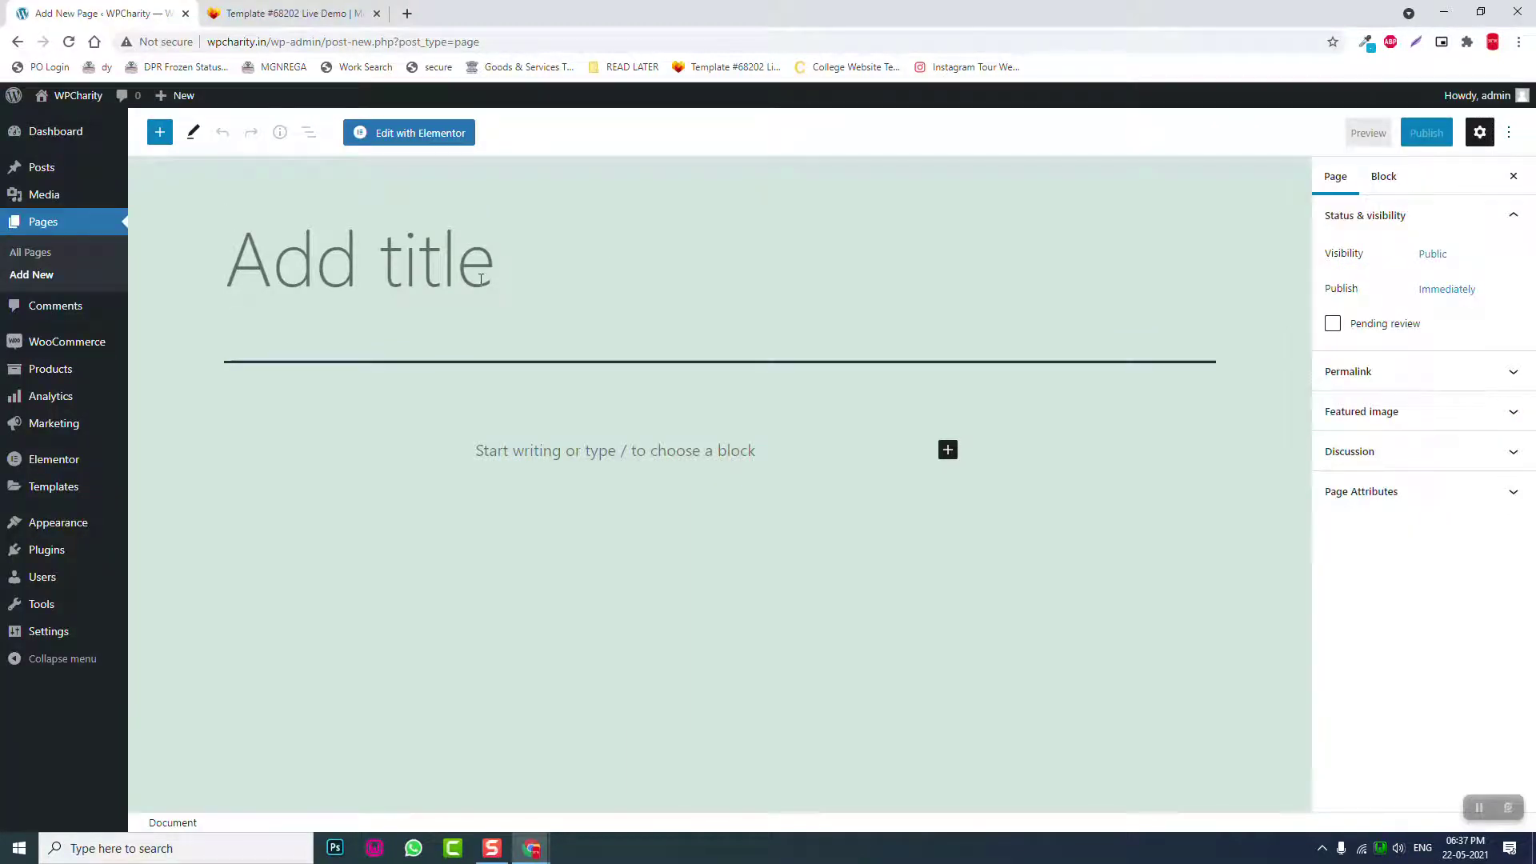
text(Home)
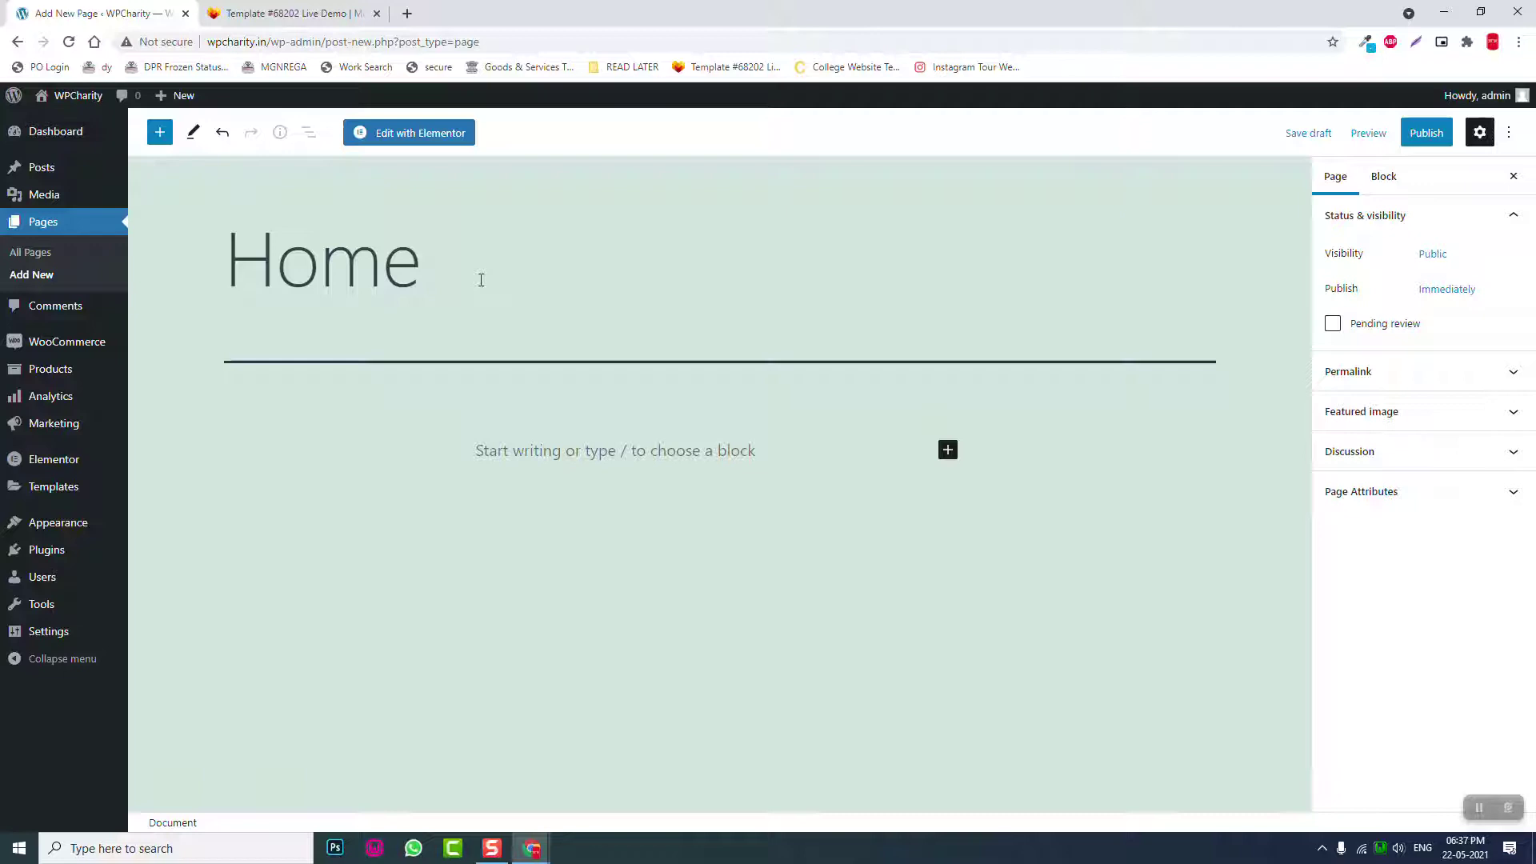
click(1452, 503)
click(1422, 551)
click(1417, 596)
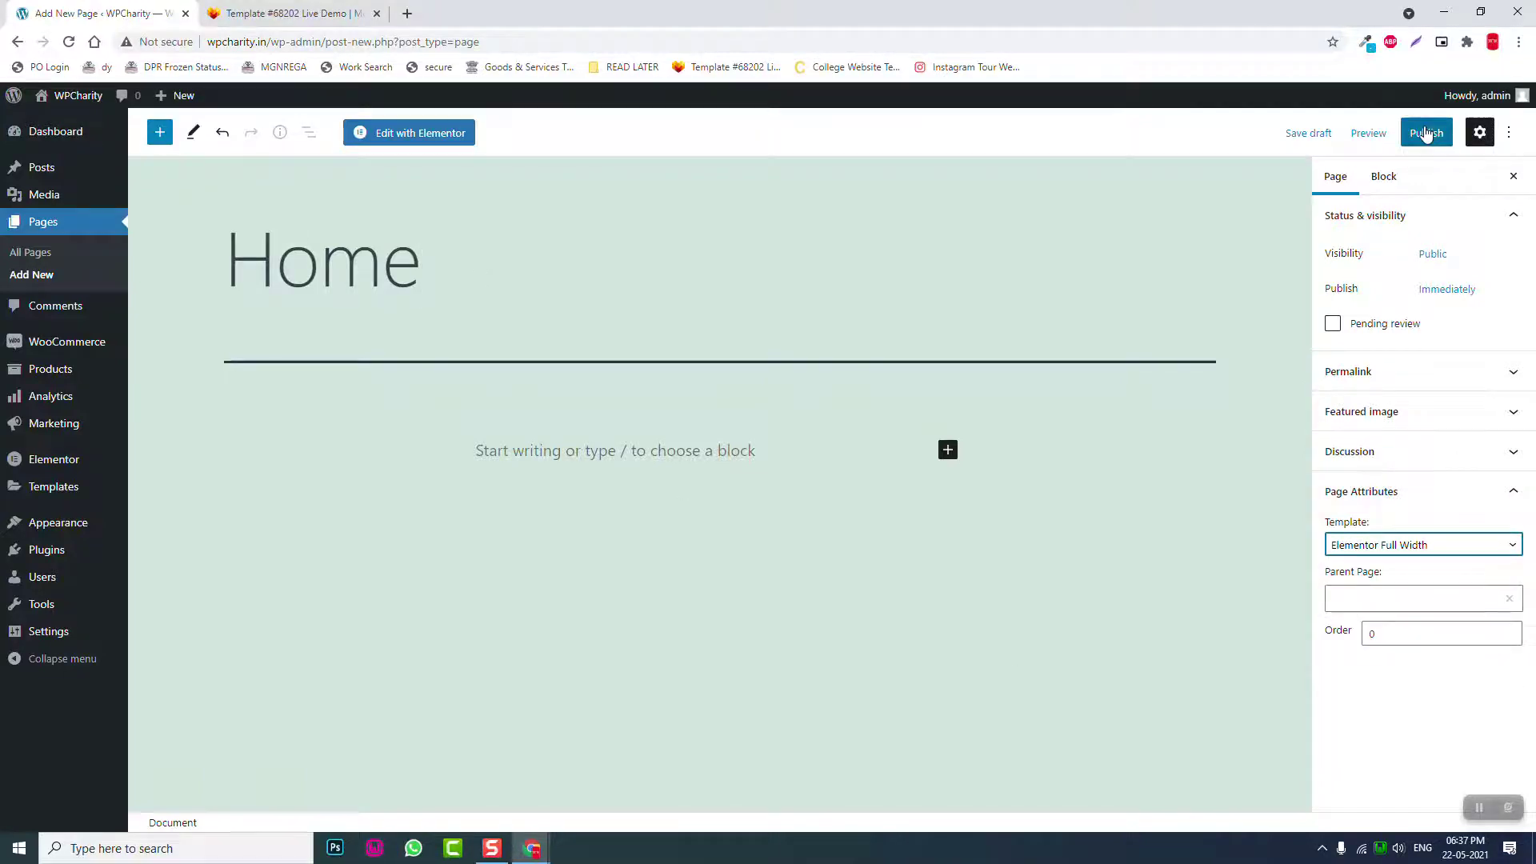
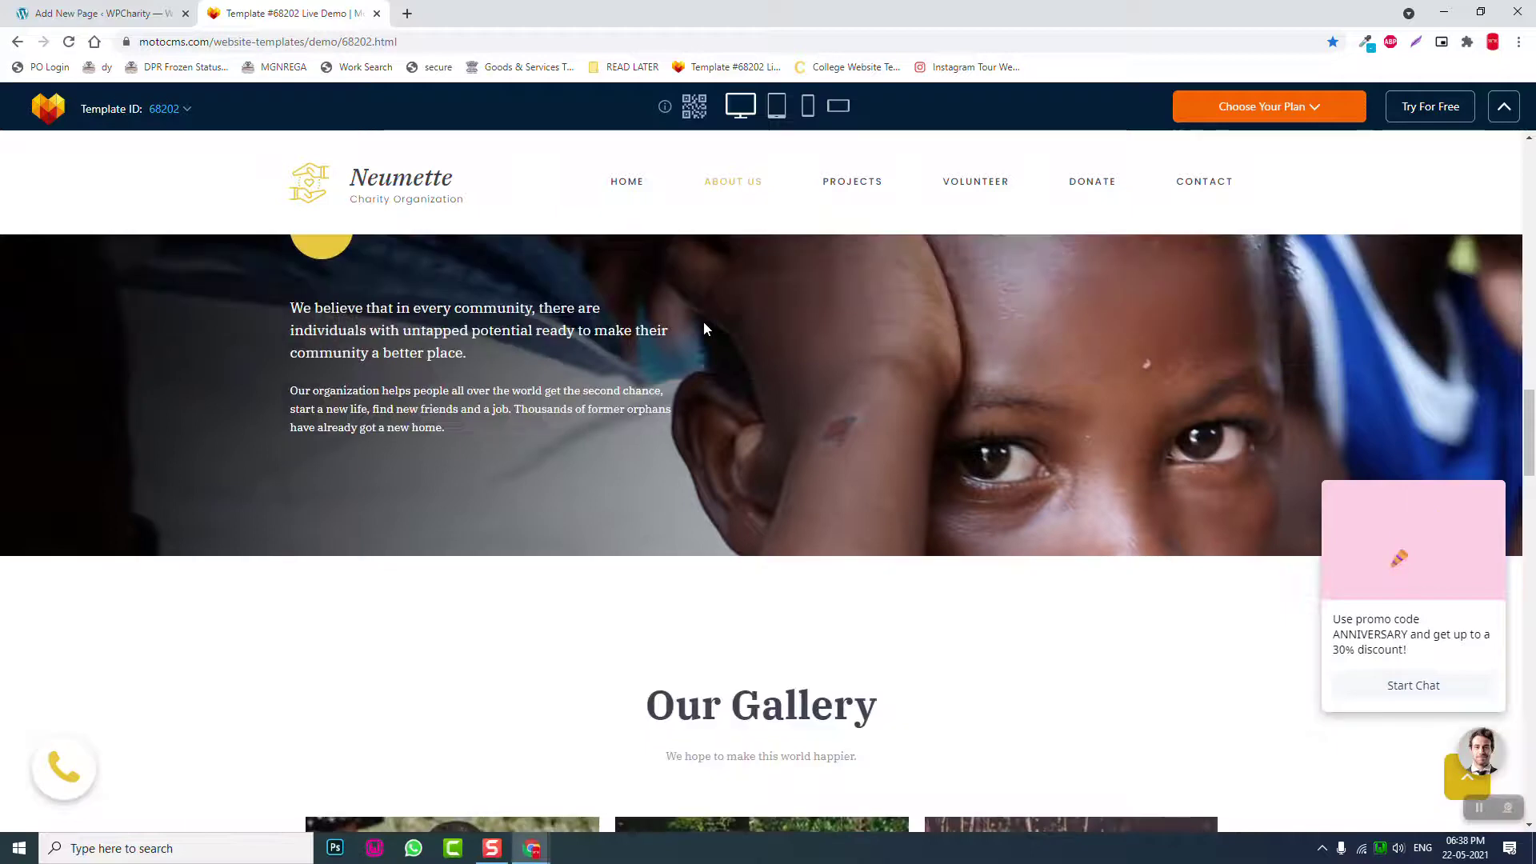
- Examine the sections of the charity demo's About Us page, including its gallery, testimonials and volunteers
scroll(704, 328, down, 1)
scroll(704, 328, down, 15)
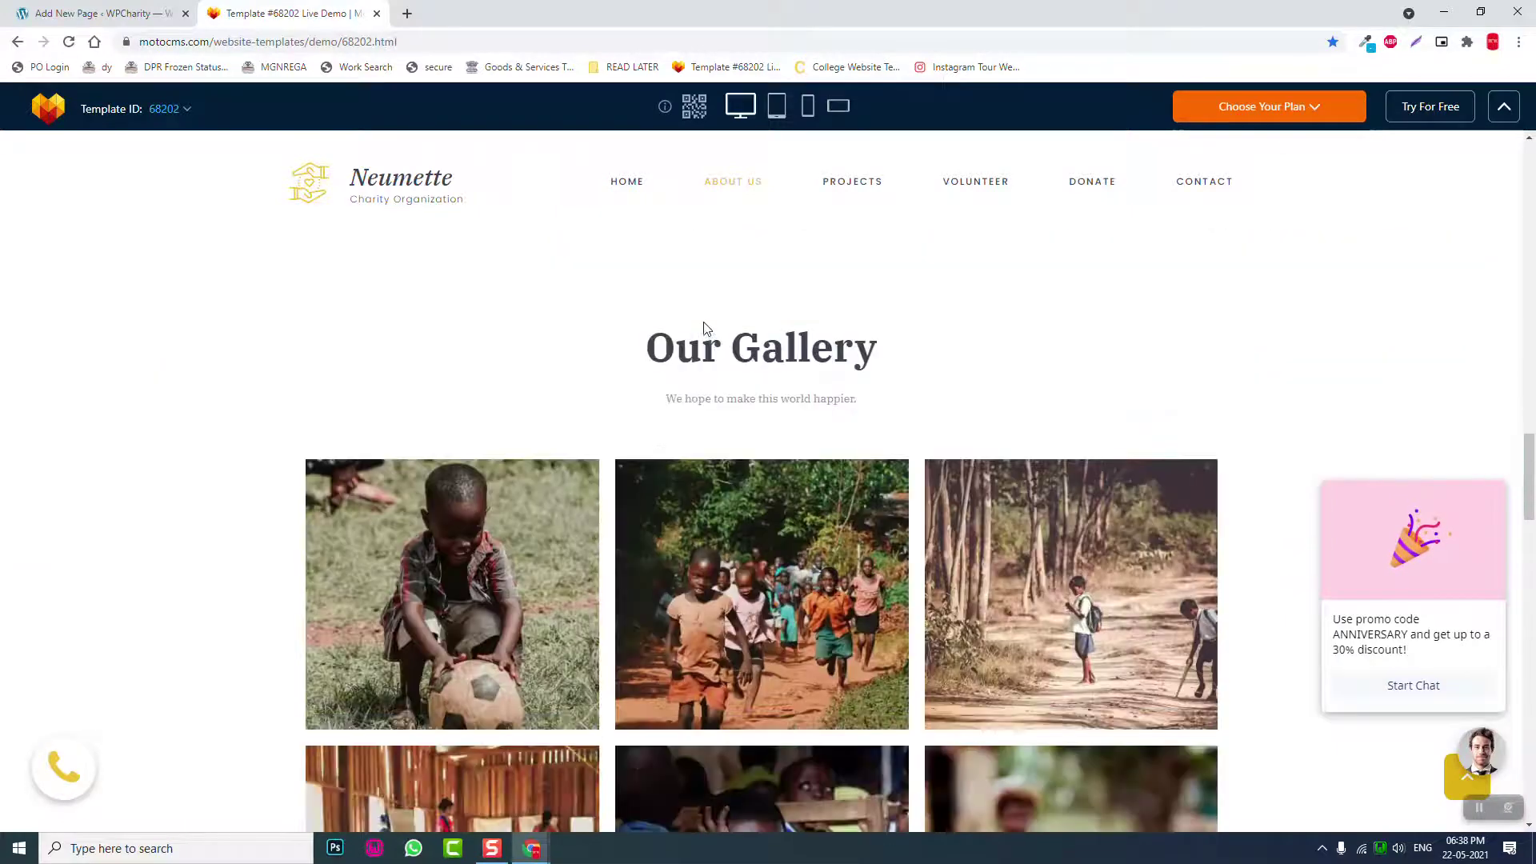
scroll(704, 322, down, 10)
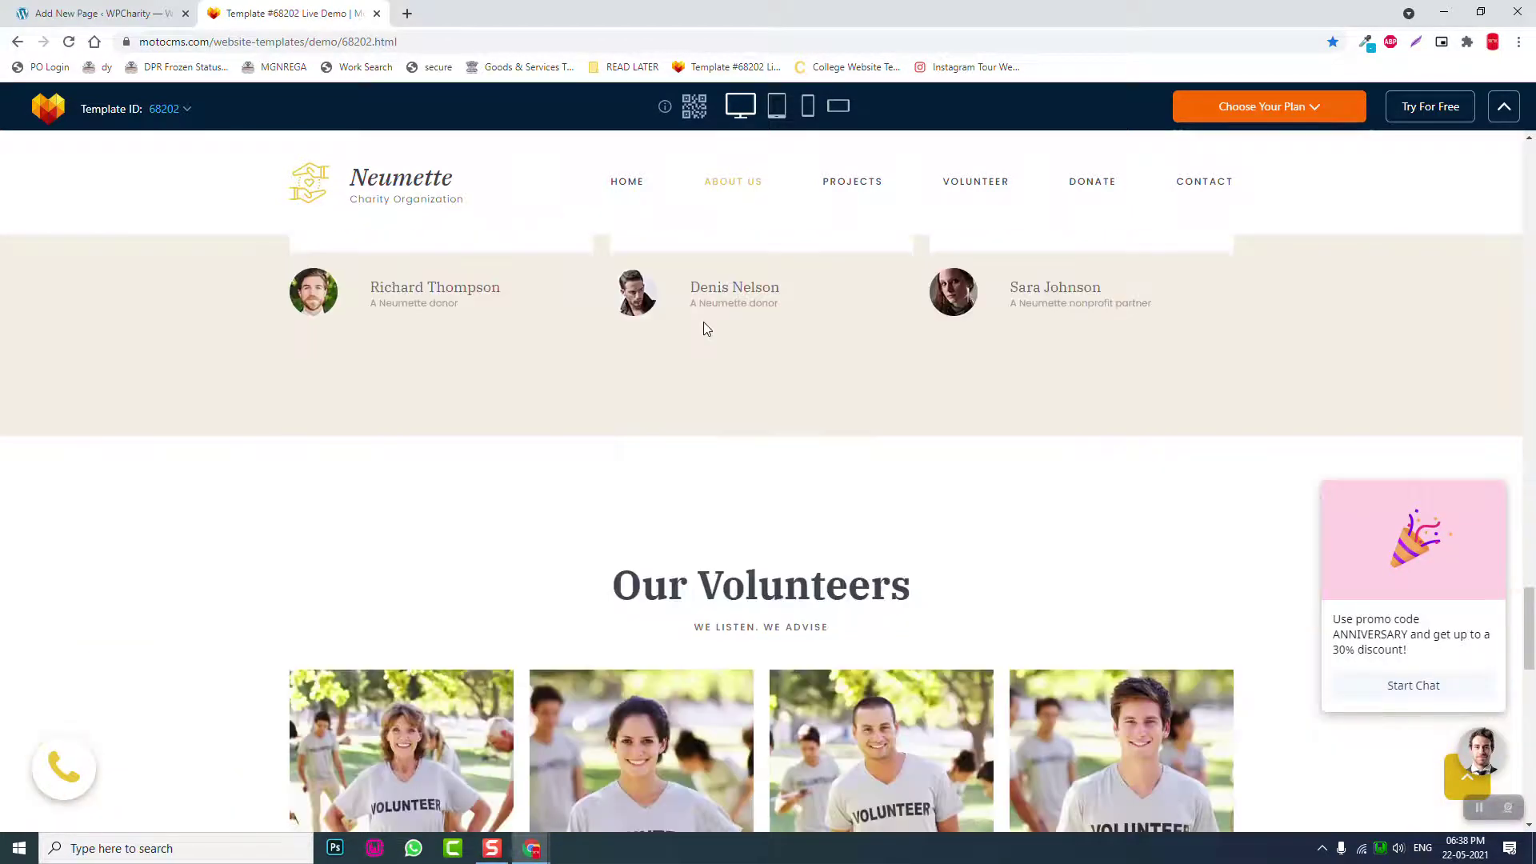
scroll(704, 328, down, 10)
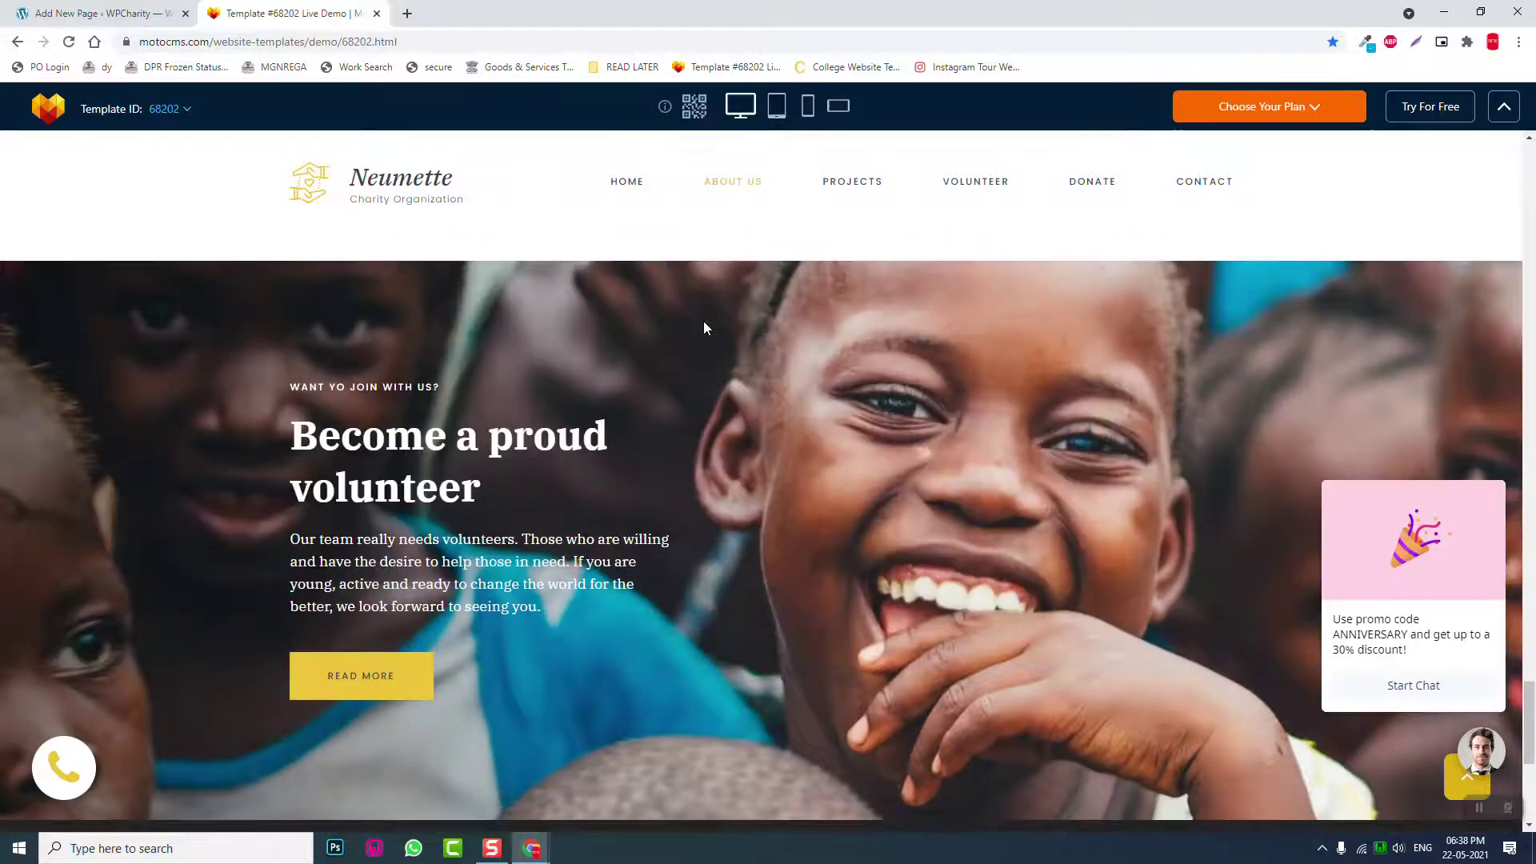
scroll(678, 304, up, 20)
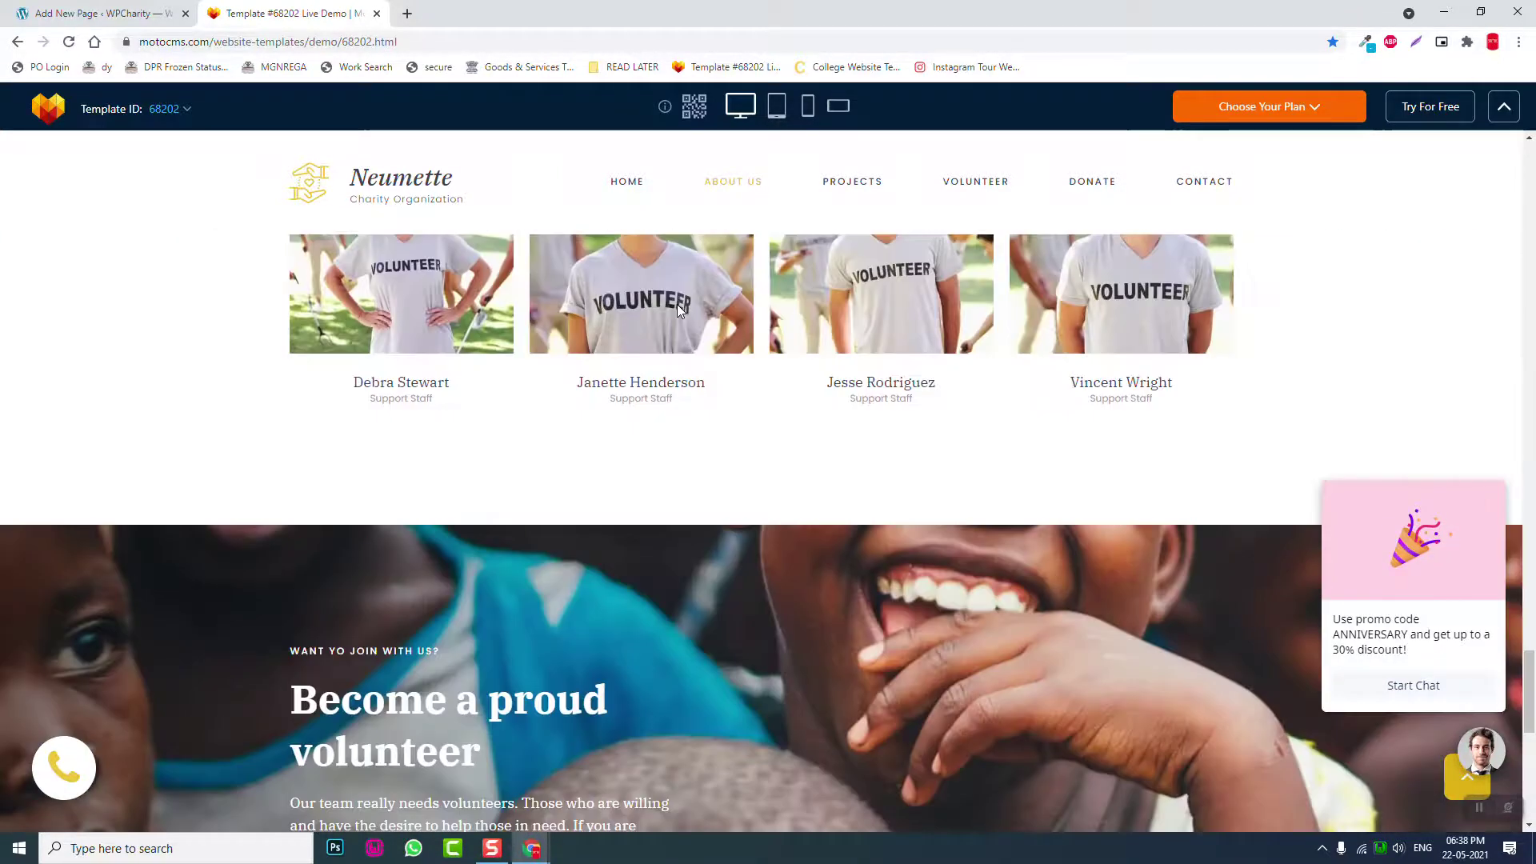
scroll(677, 310, up, 10)
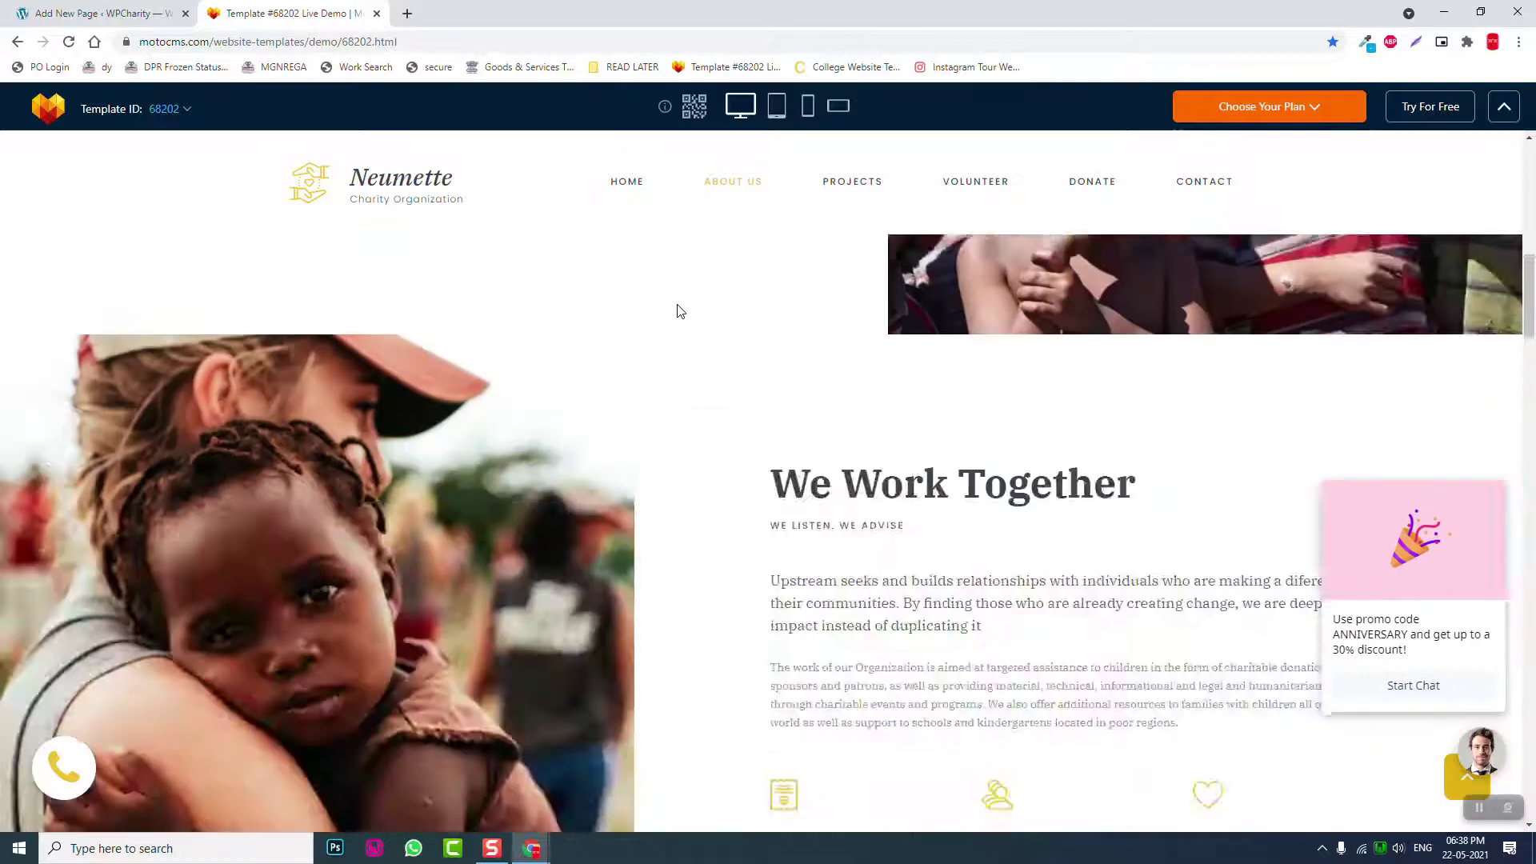
- Start another new page in the WPCharity admin, and review the Single Projects page of the charity demo
click(112, 10)
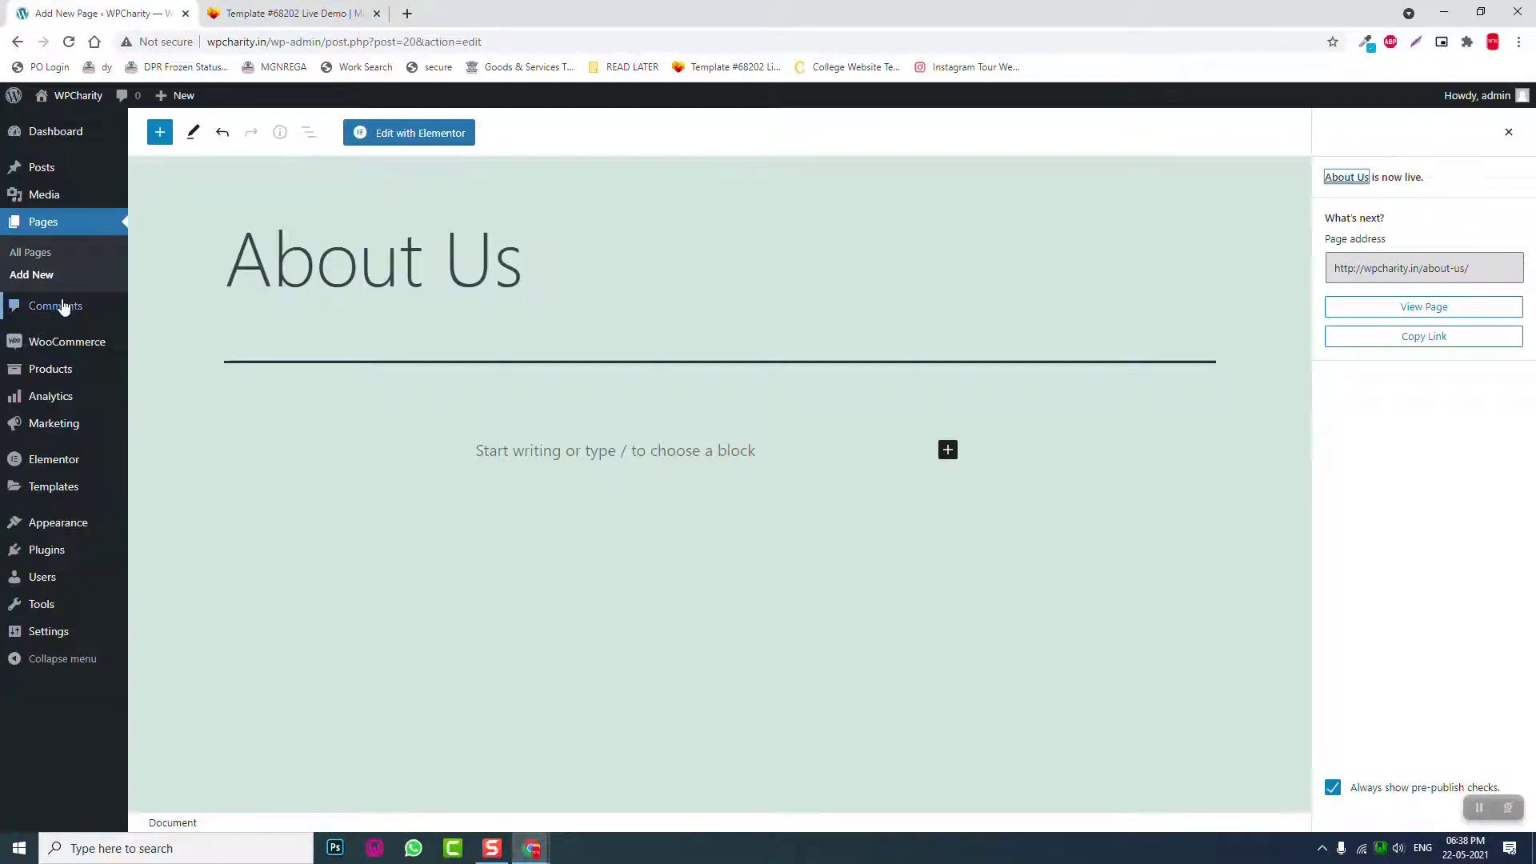
click(228, 8)
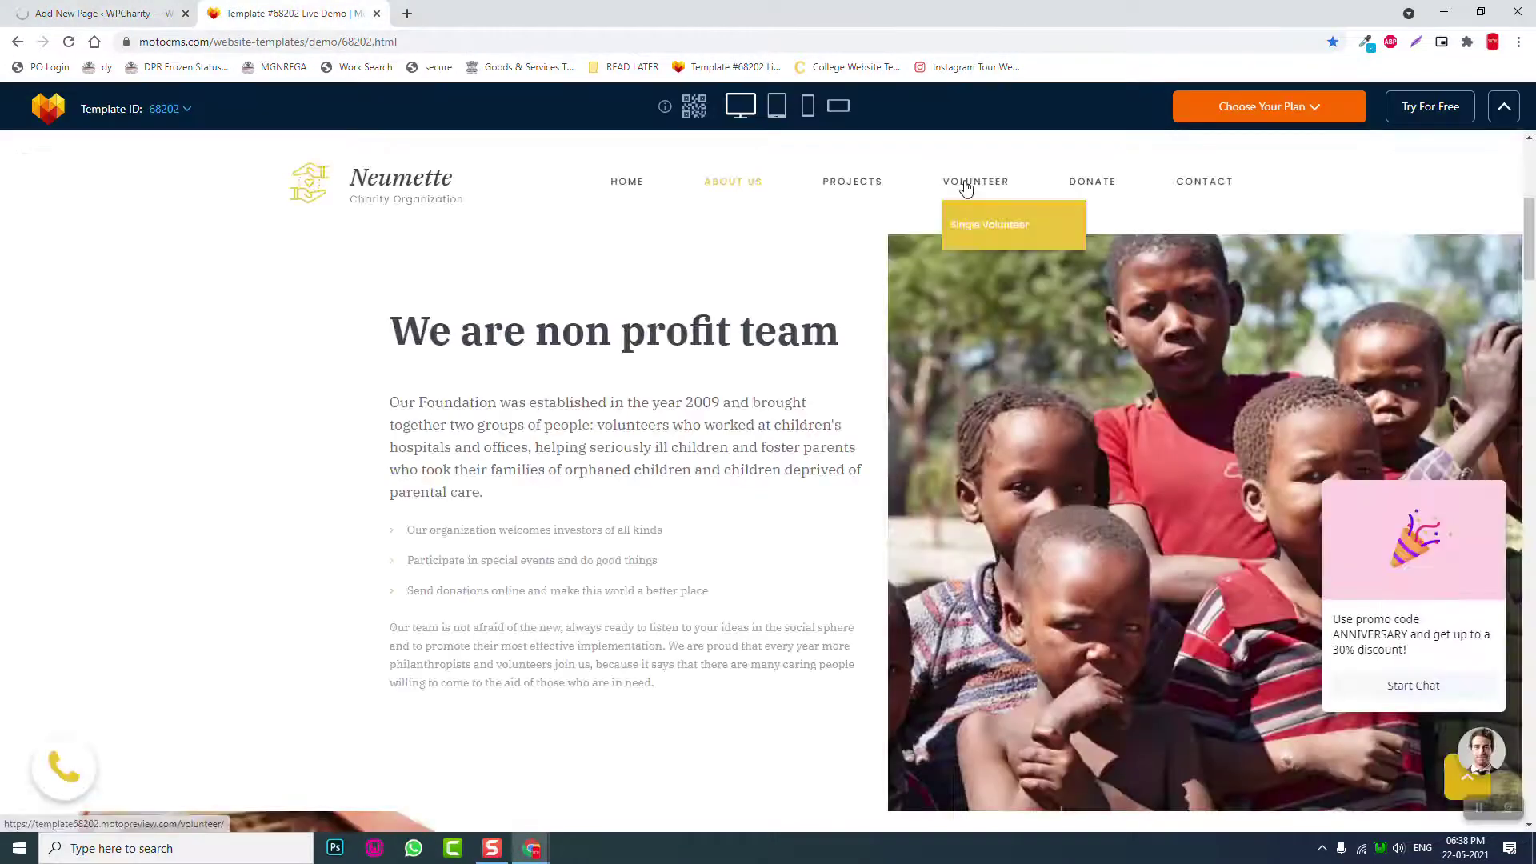
mouse_move(847, 196)
click(853, 228)
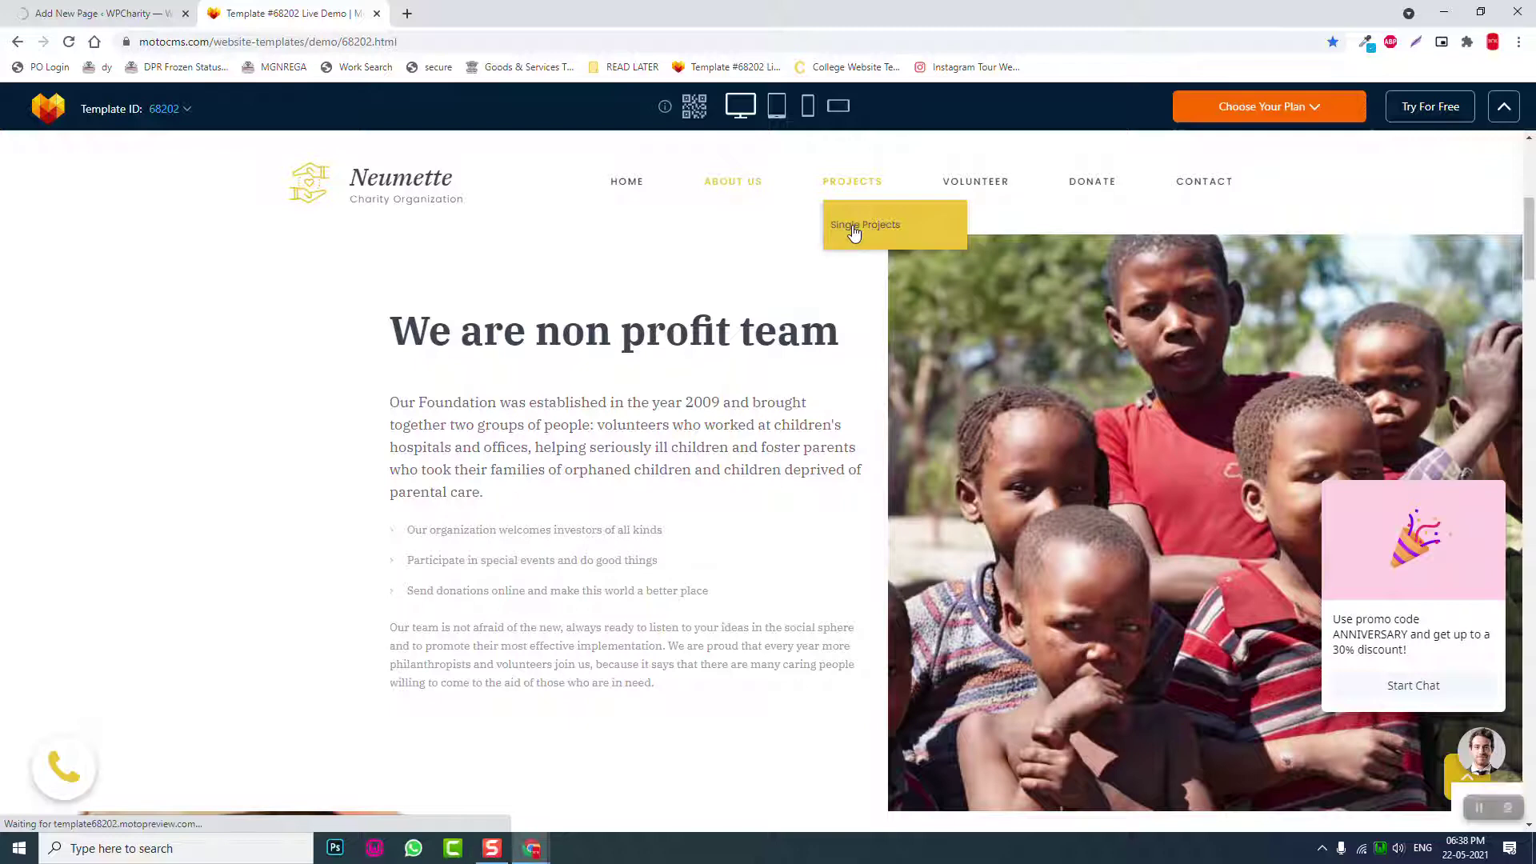
scroll(775, 336, down, 1)
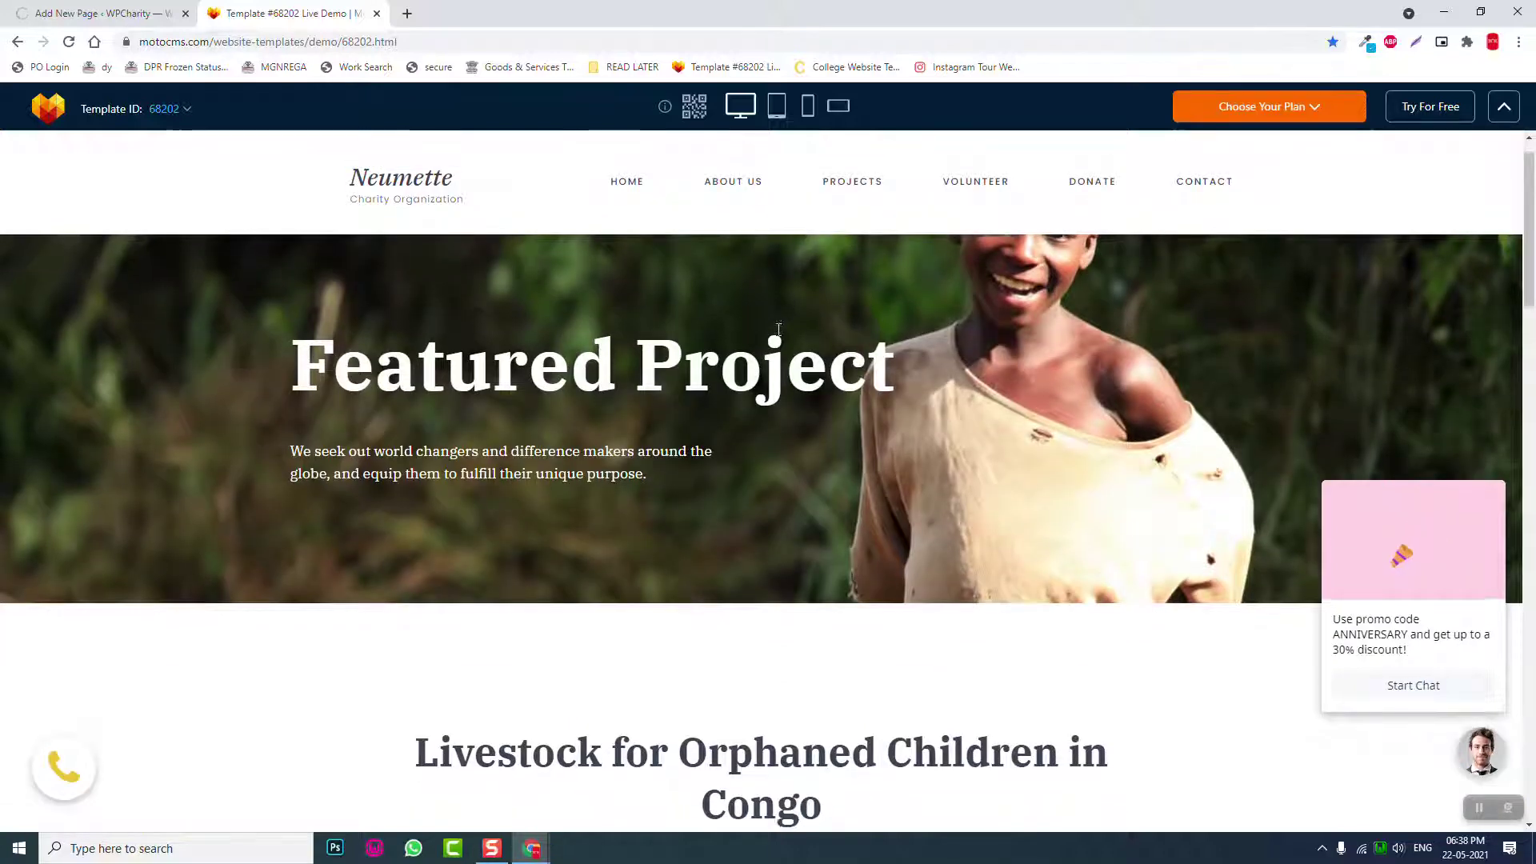
scroll(776, 329, down, 2)
scroll(776, 329, down, 4)
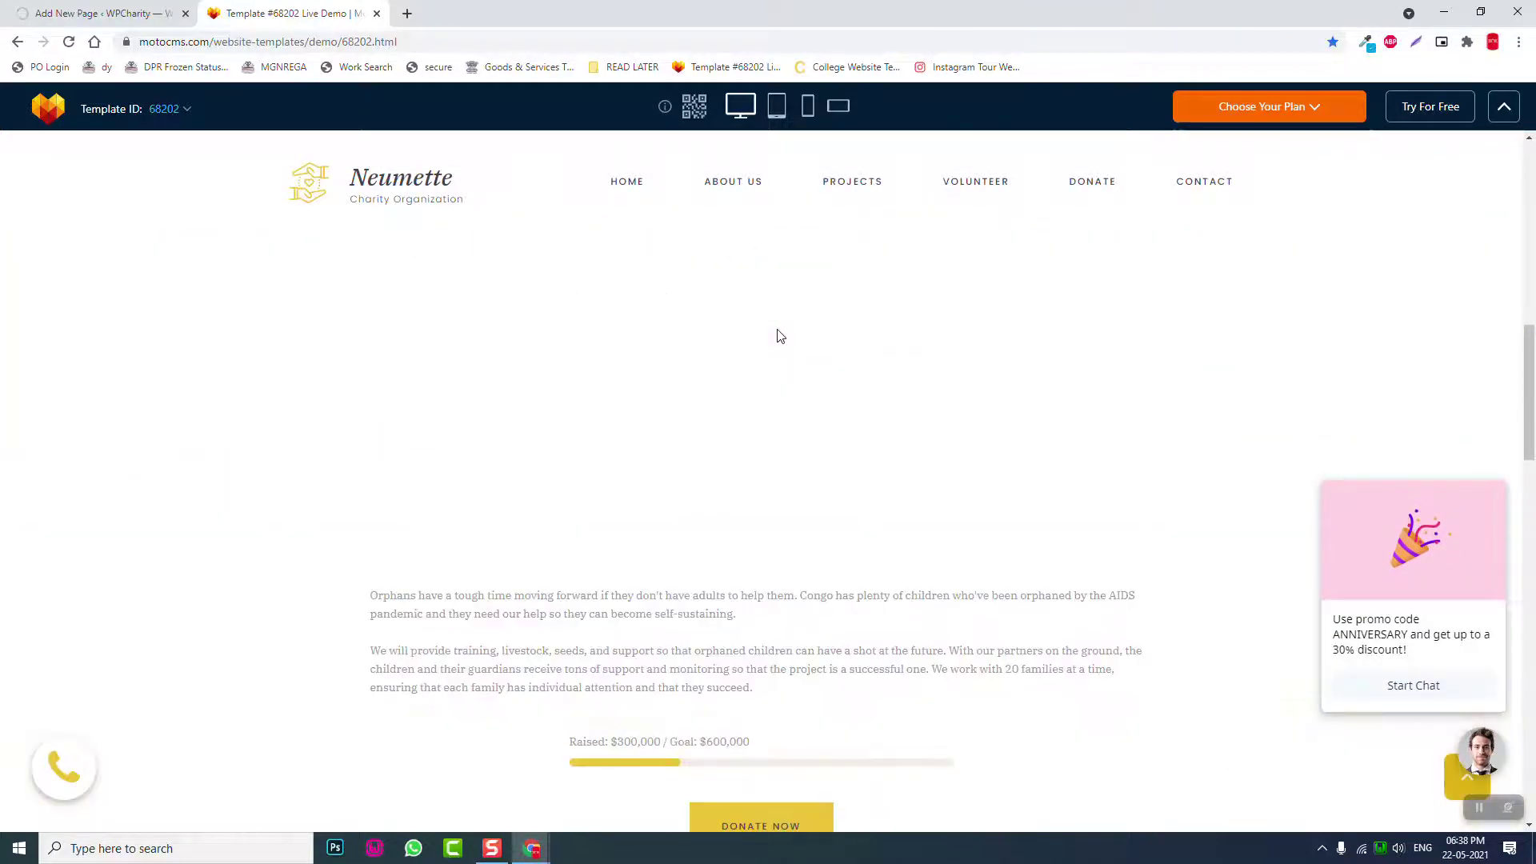
scroll(780, 336, down, 3)
scroll(780, 336, up, 10)
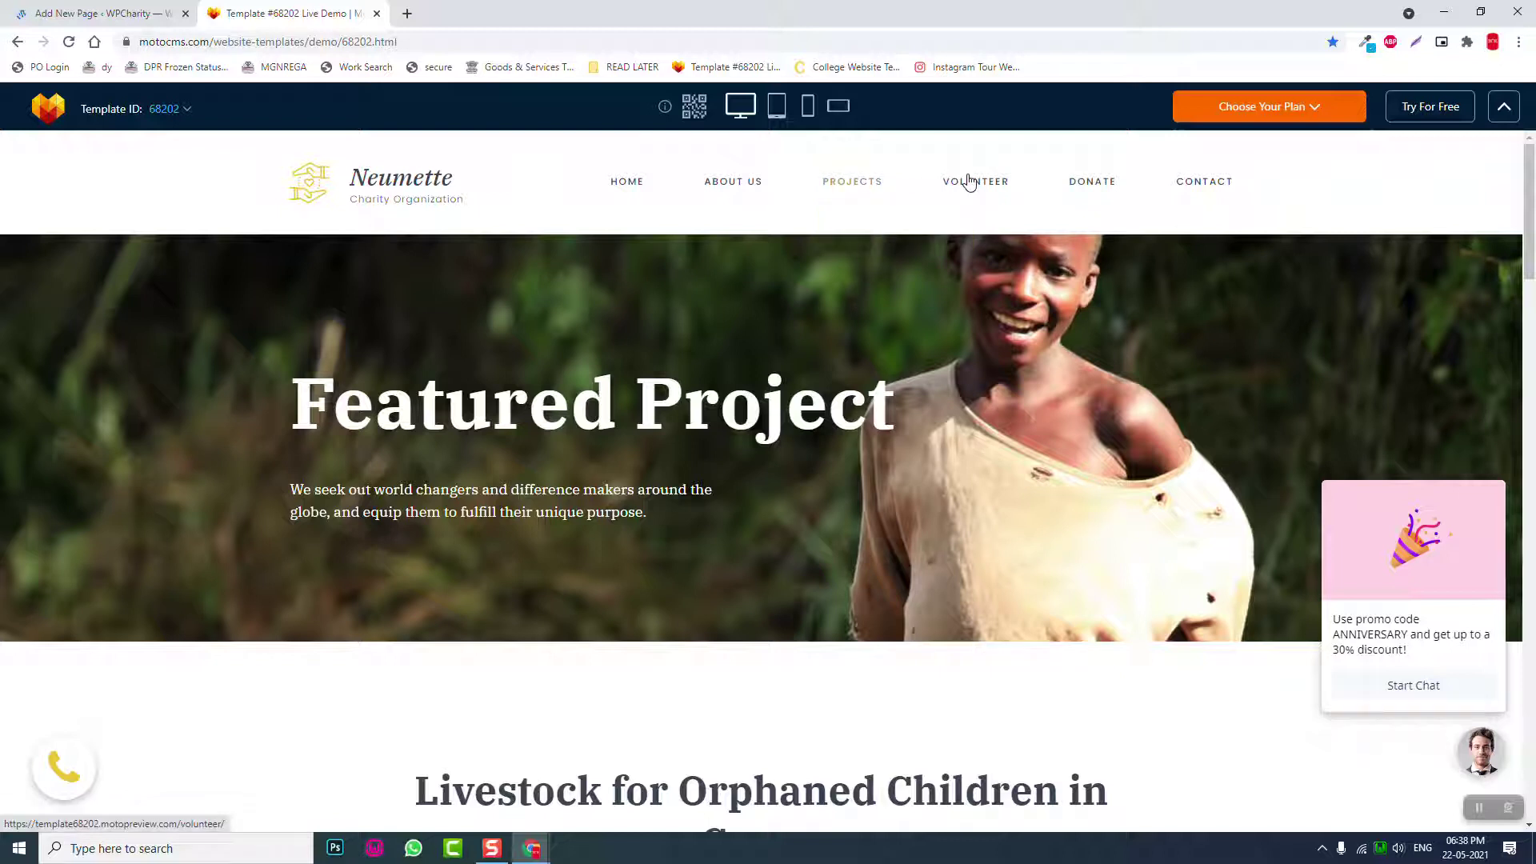
- Return to the WPCharity page editor, title the new page Projects and set its template to Elementor Full Width
mouse_move(971, 180)
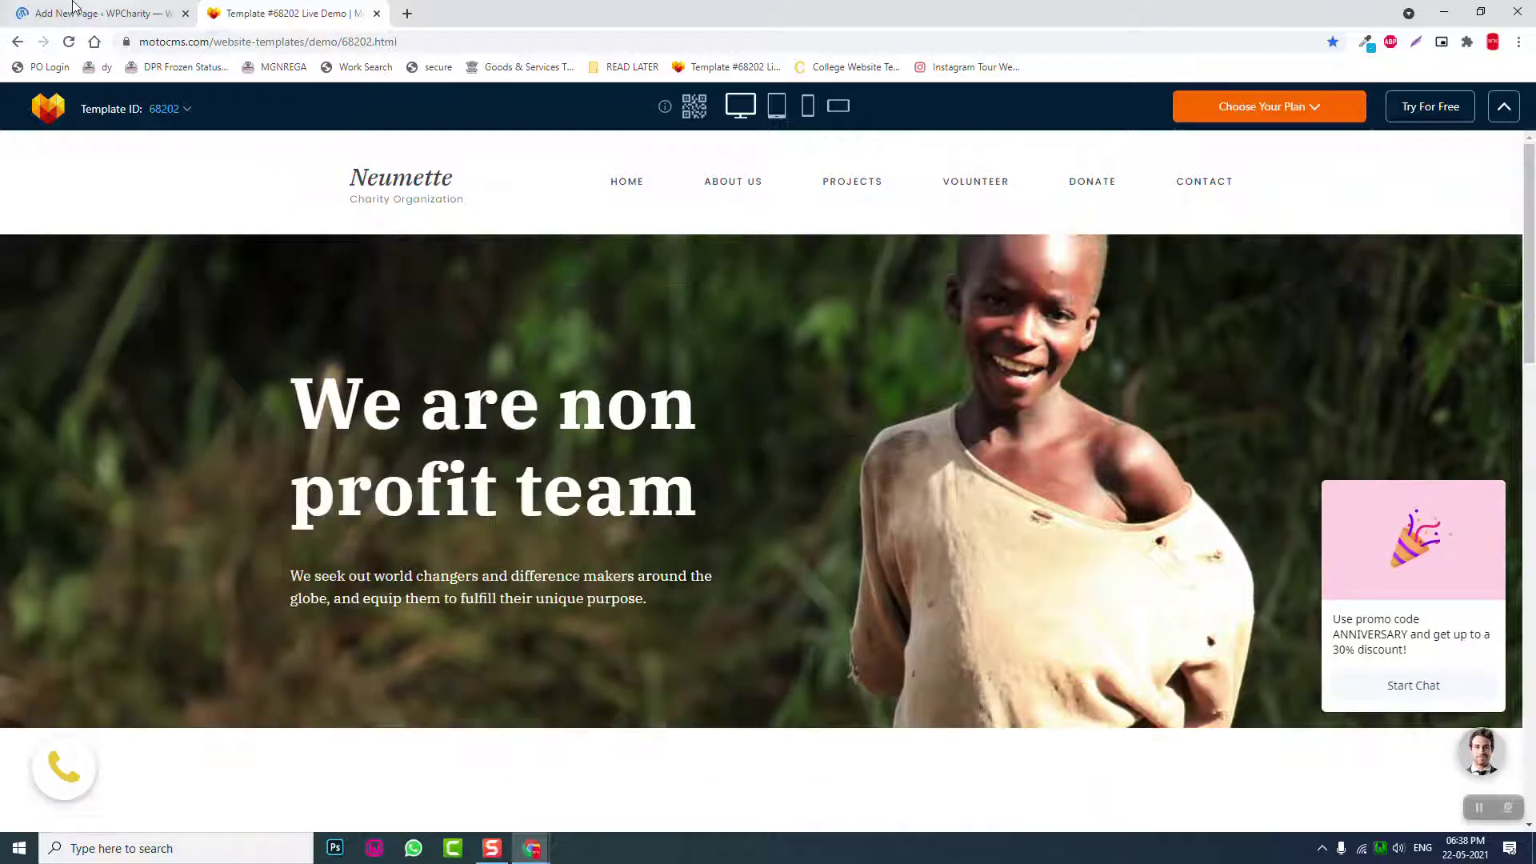
click(100, 13)
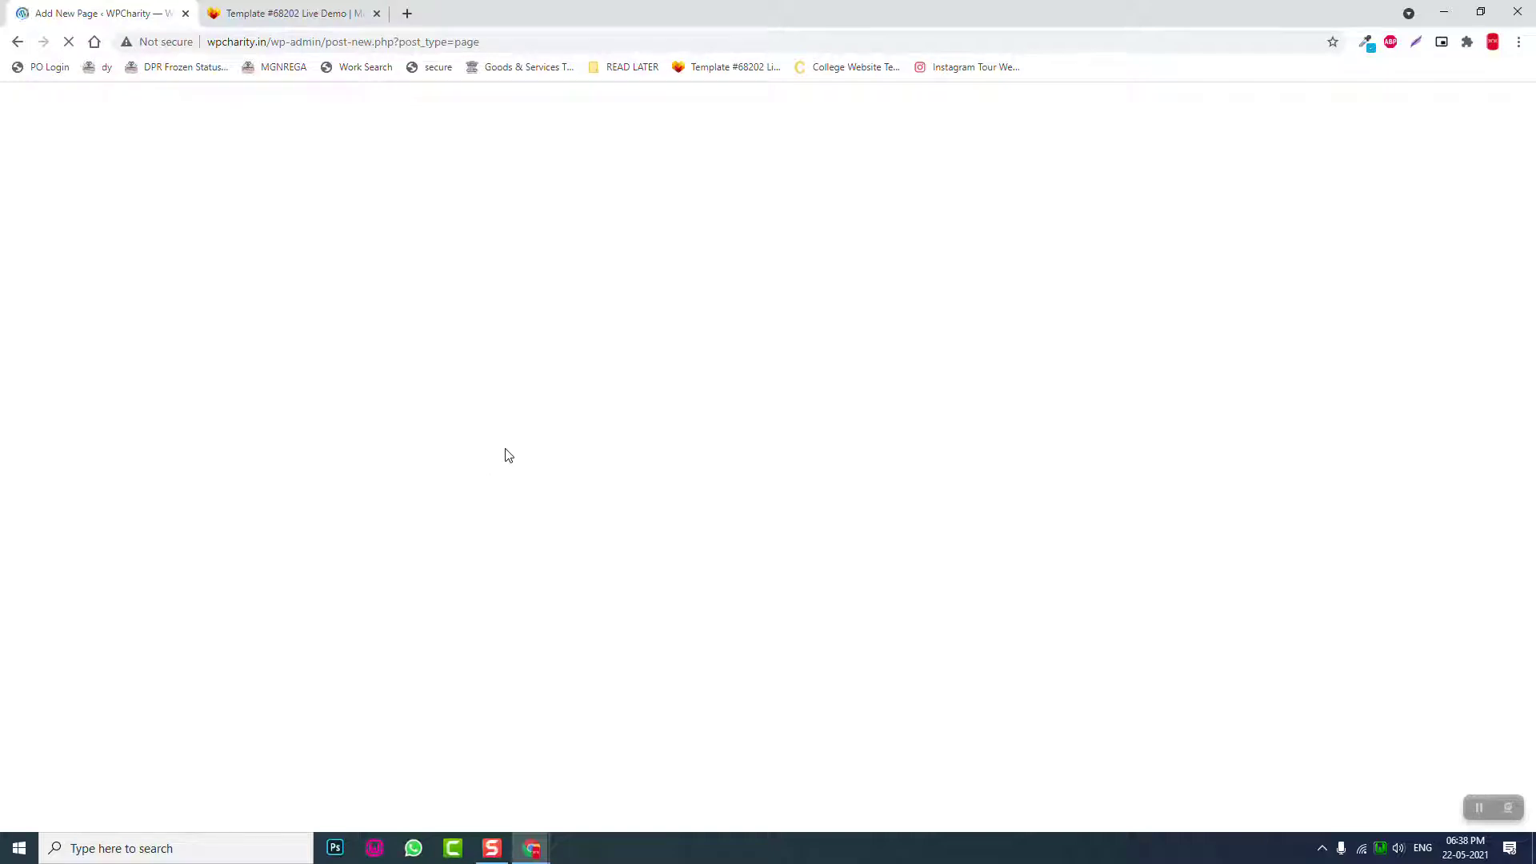
click(264, 13)
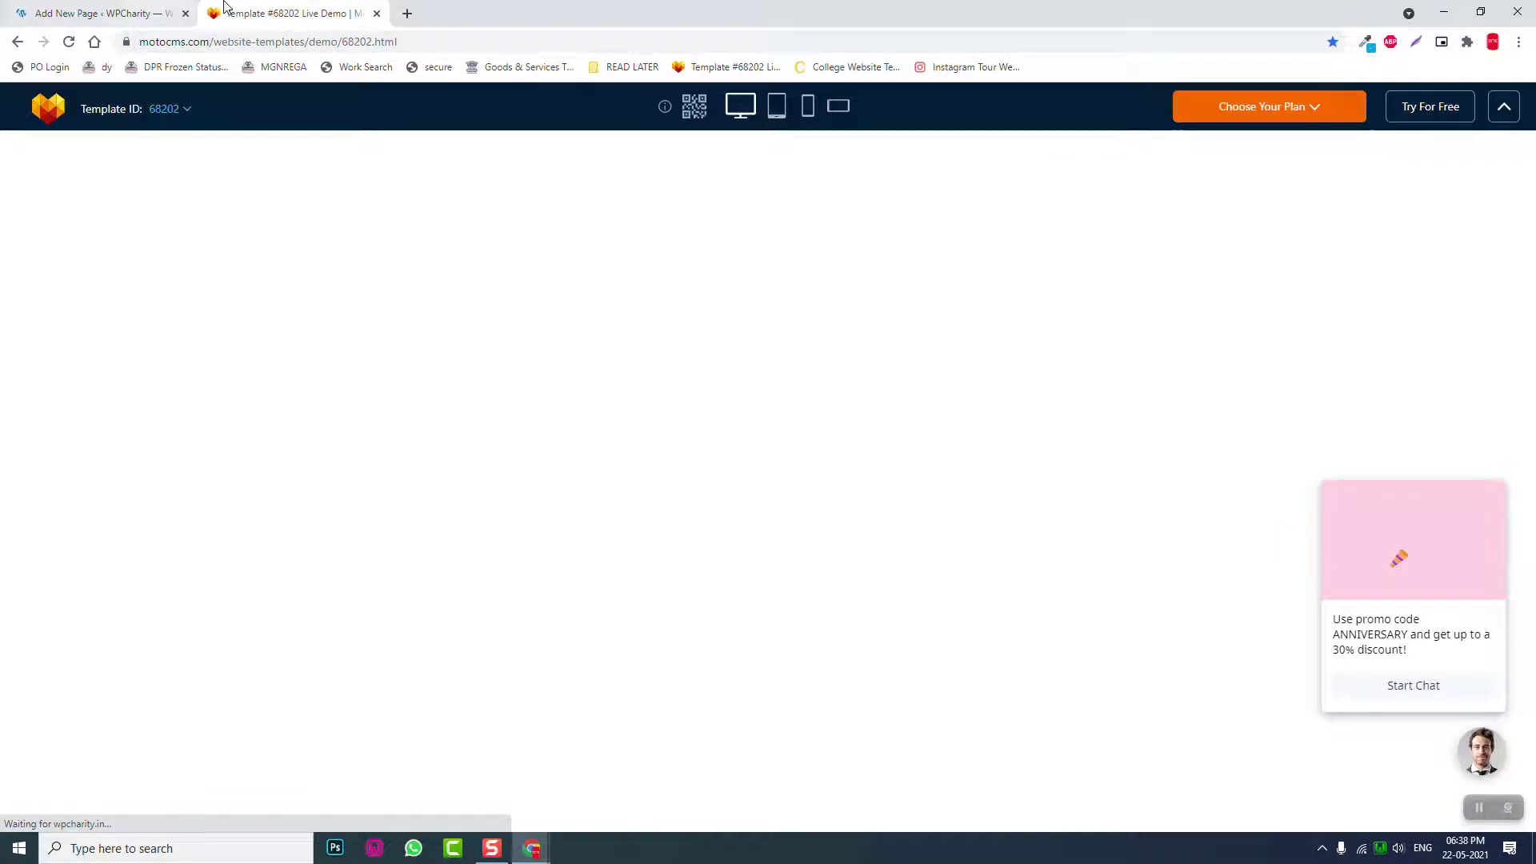
click(130, 8)
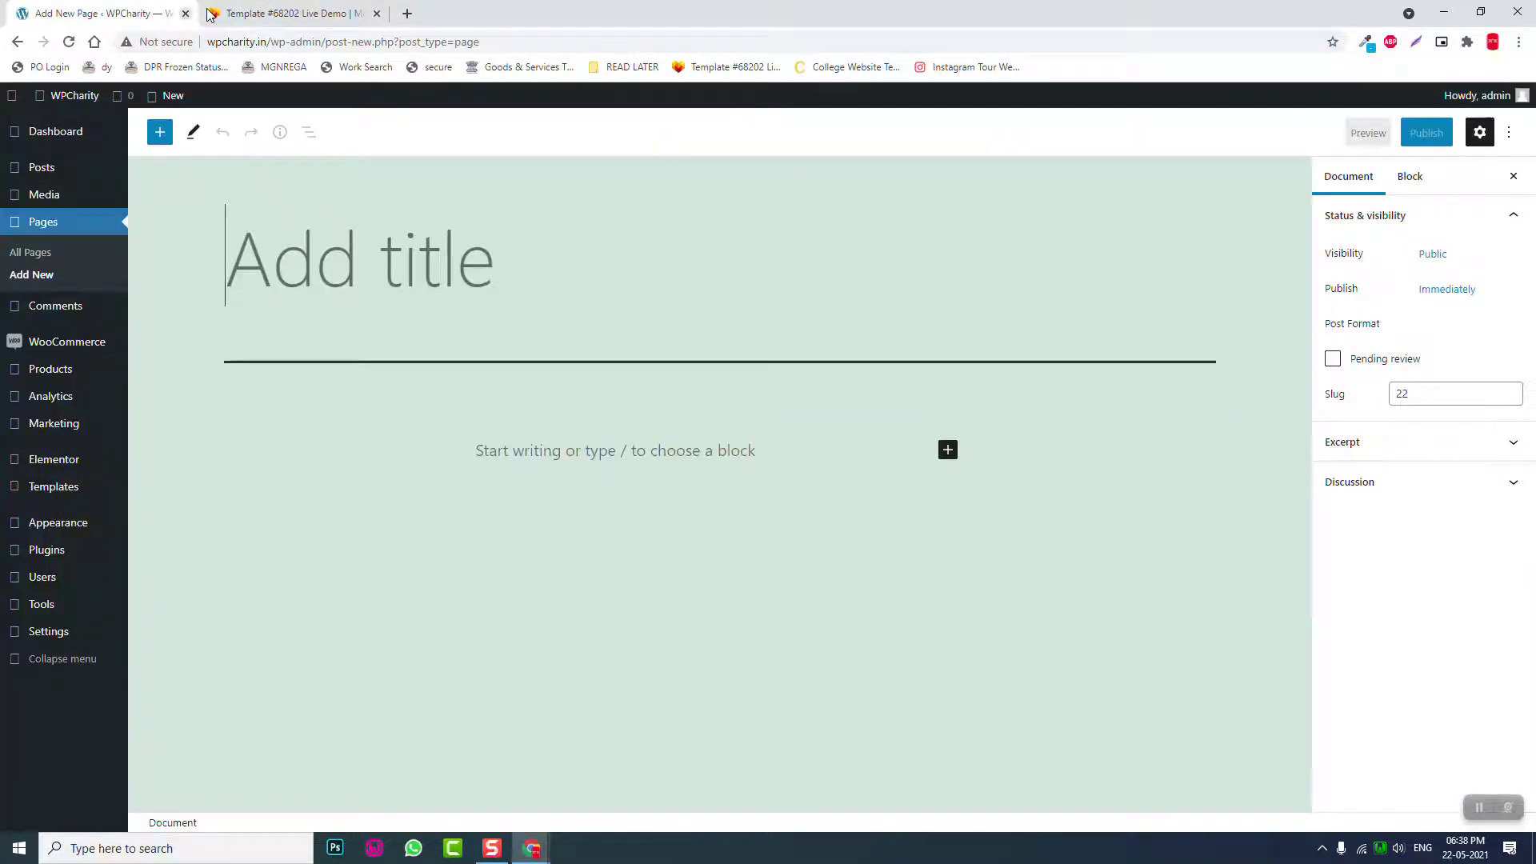
click(355, 281)
text(P)
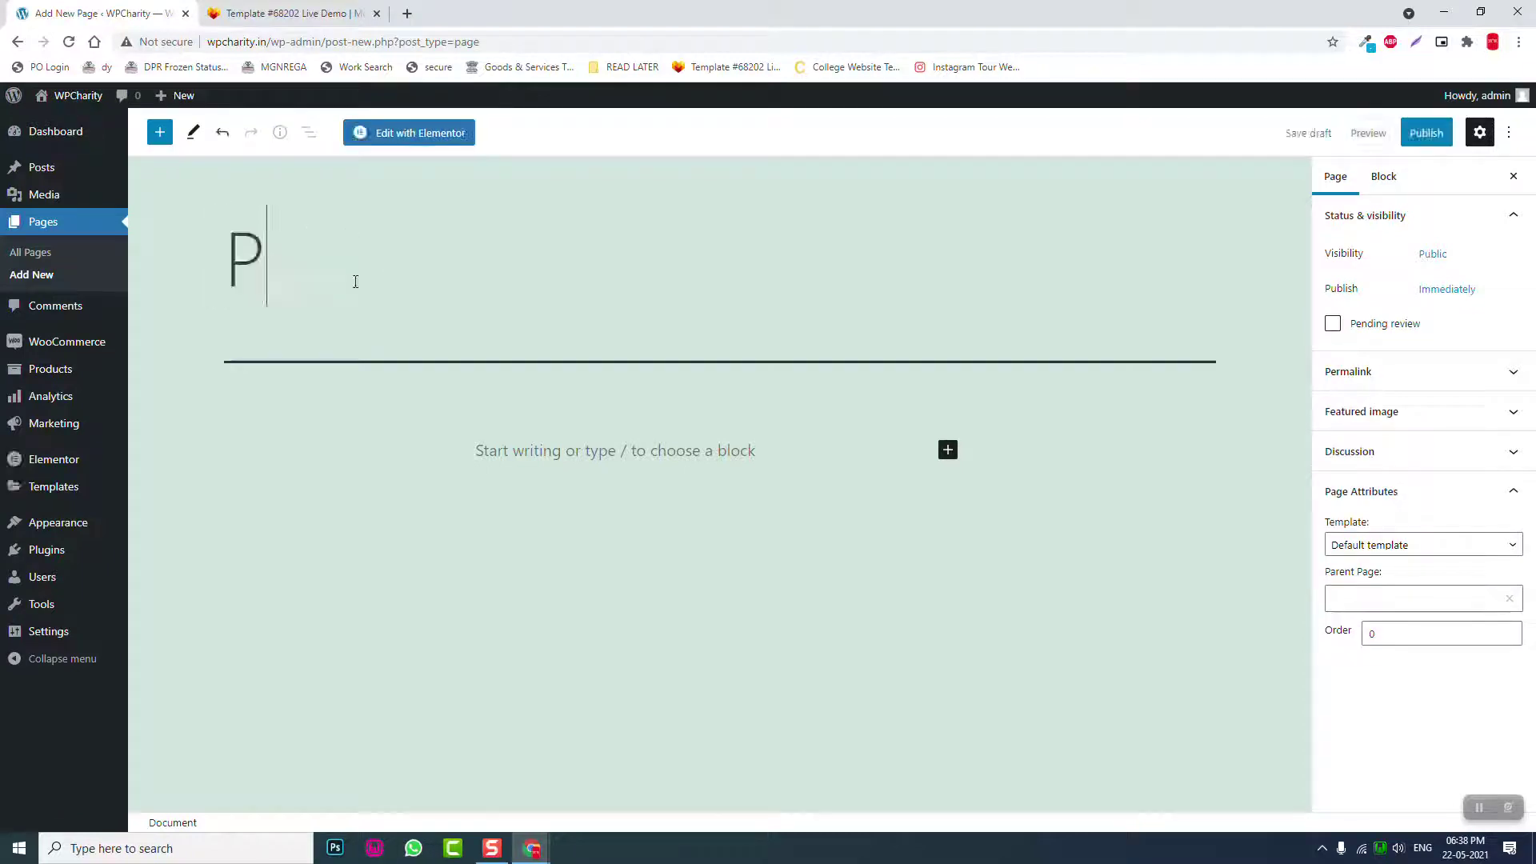
text(rojects)
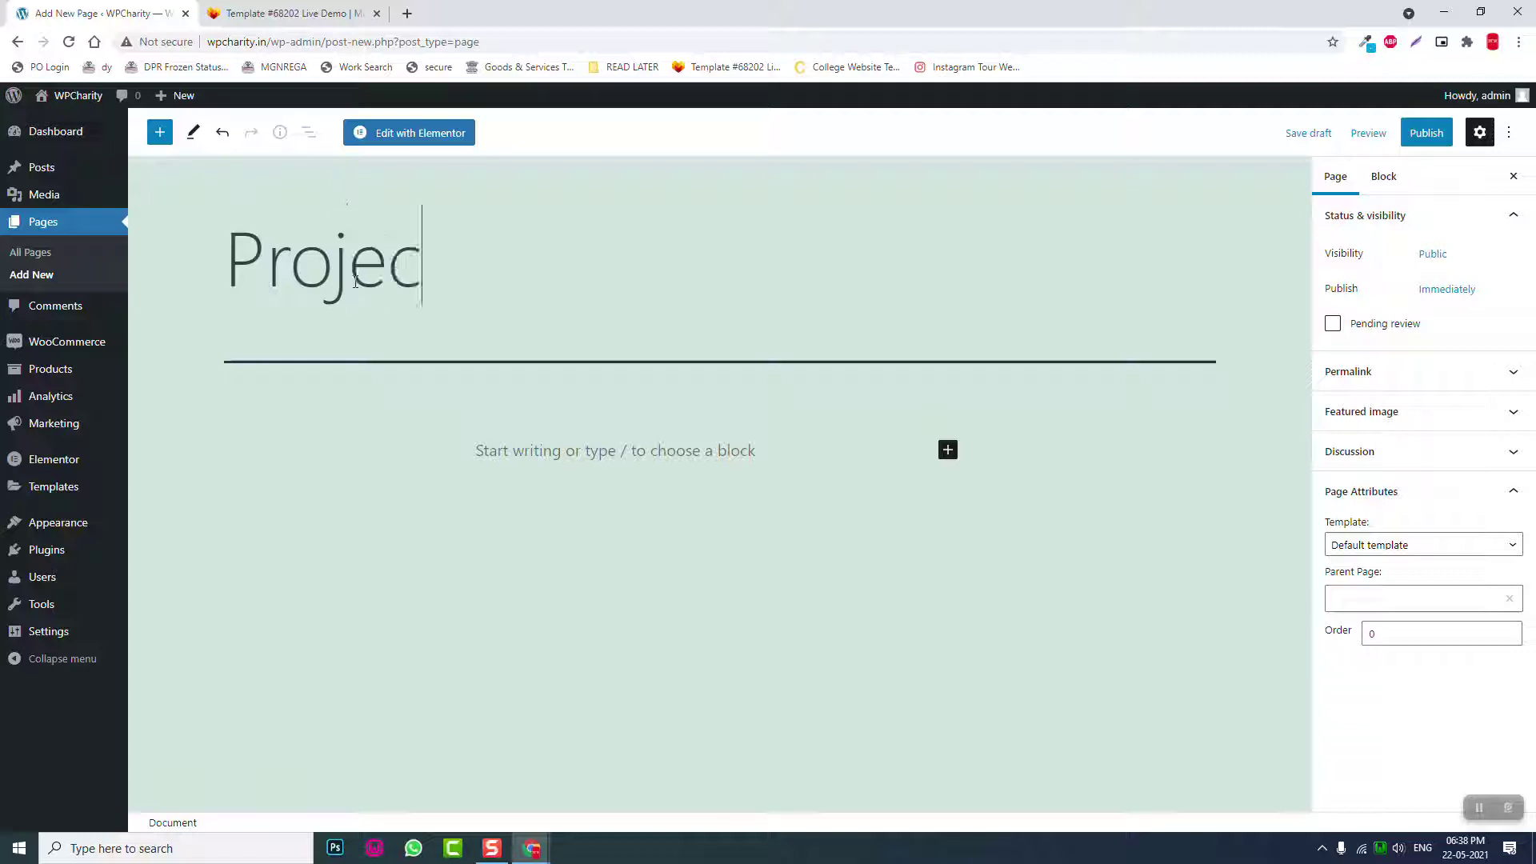
click(1434, 552)
click(1428, 590)
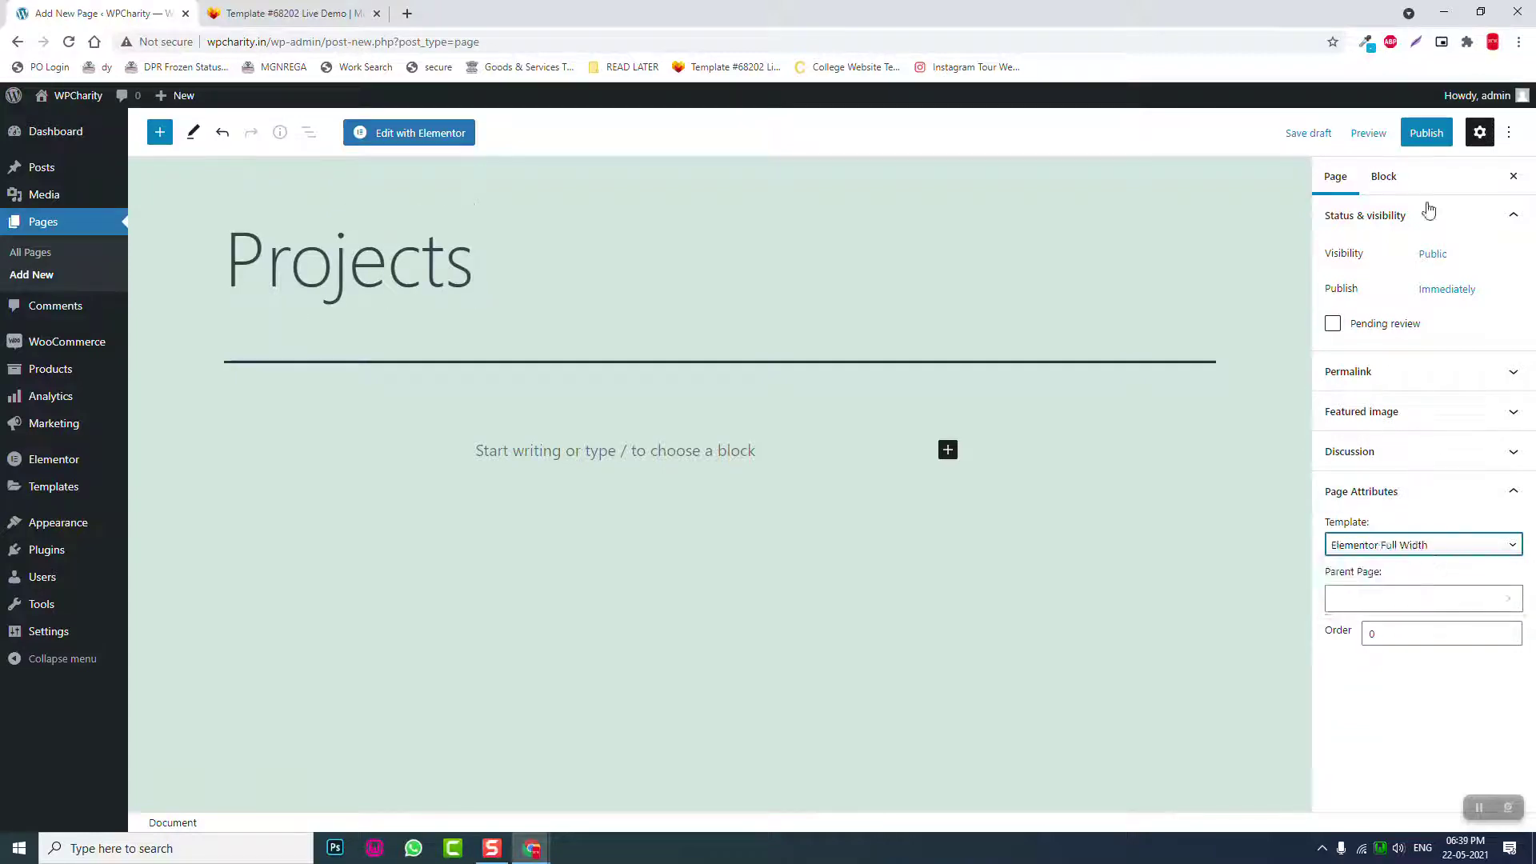
- Publish the Projects page and turn off the pre-publish checks for further pages
click(1436, 138)
click(1401, 788)
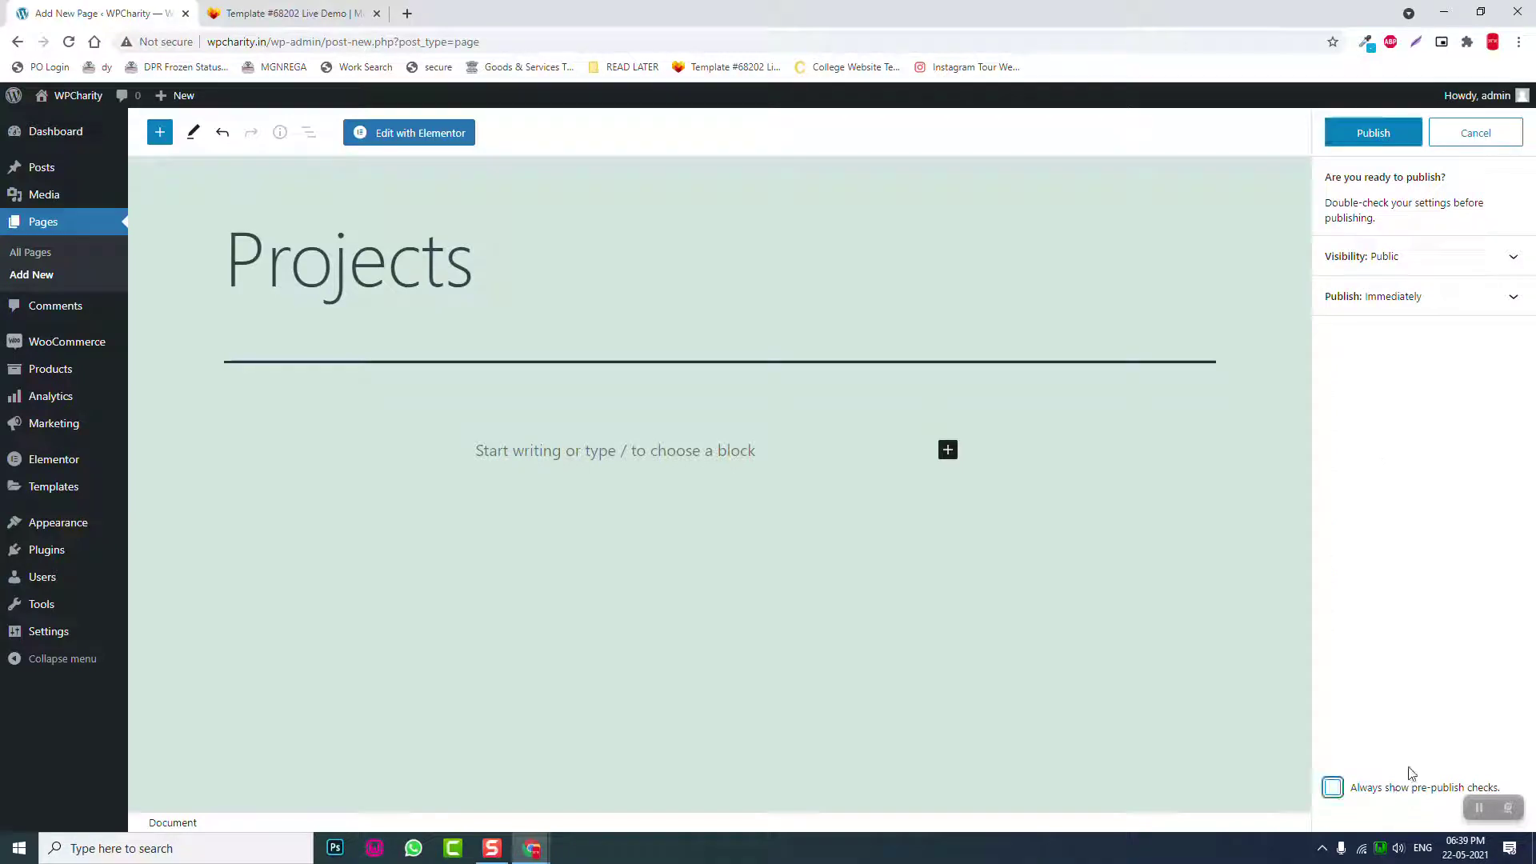
click(1384, 136)
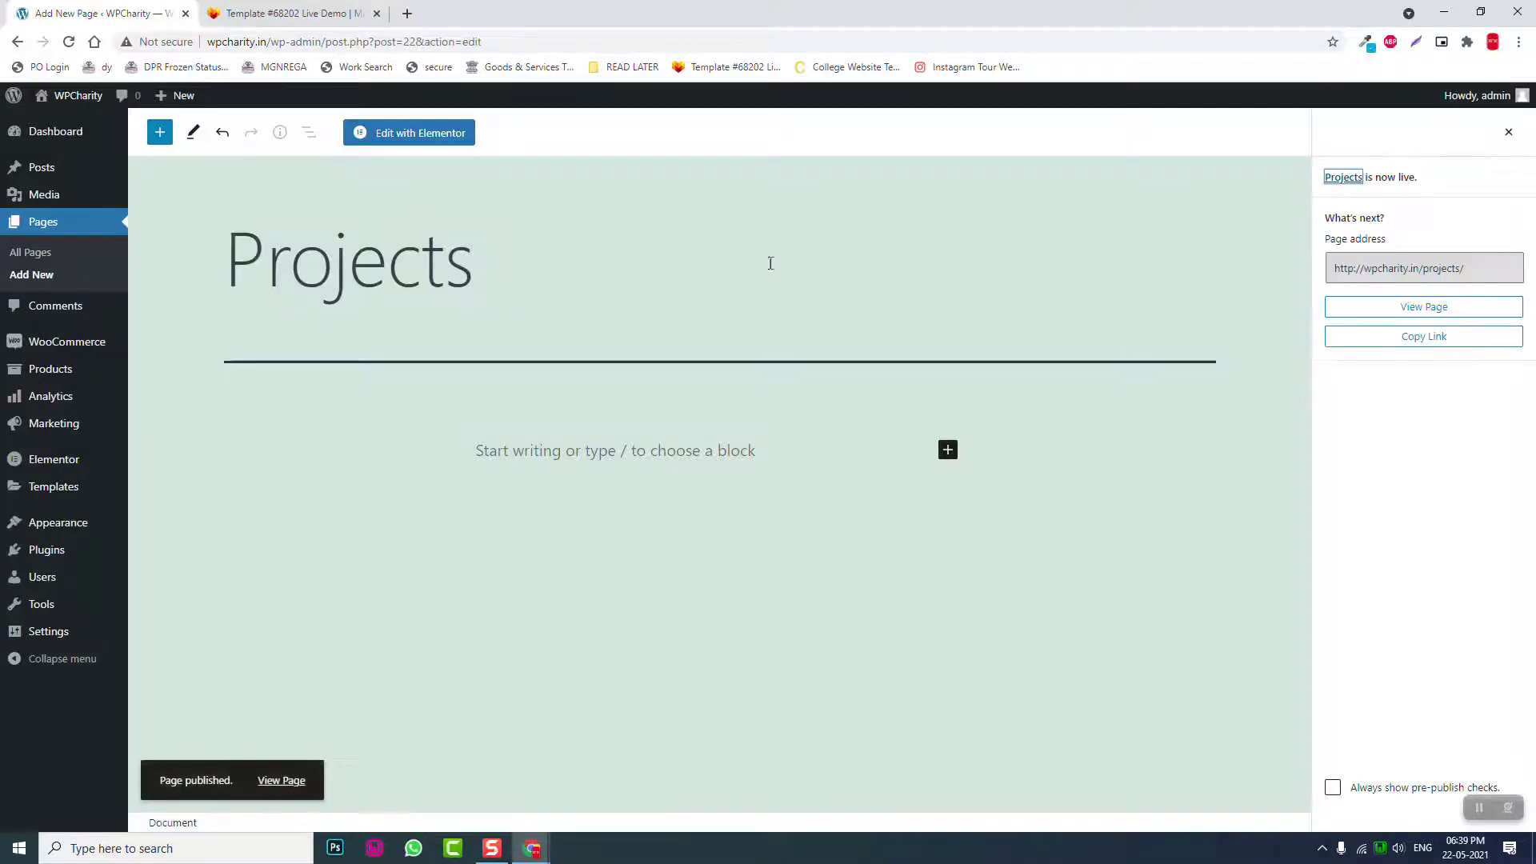
- Start another new page, consult the charity demo's header navigation, and title the page Volunteer
click(40, 276)
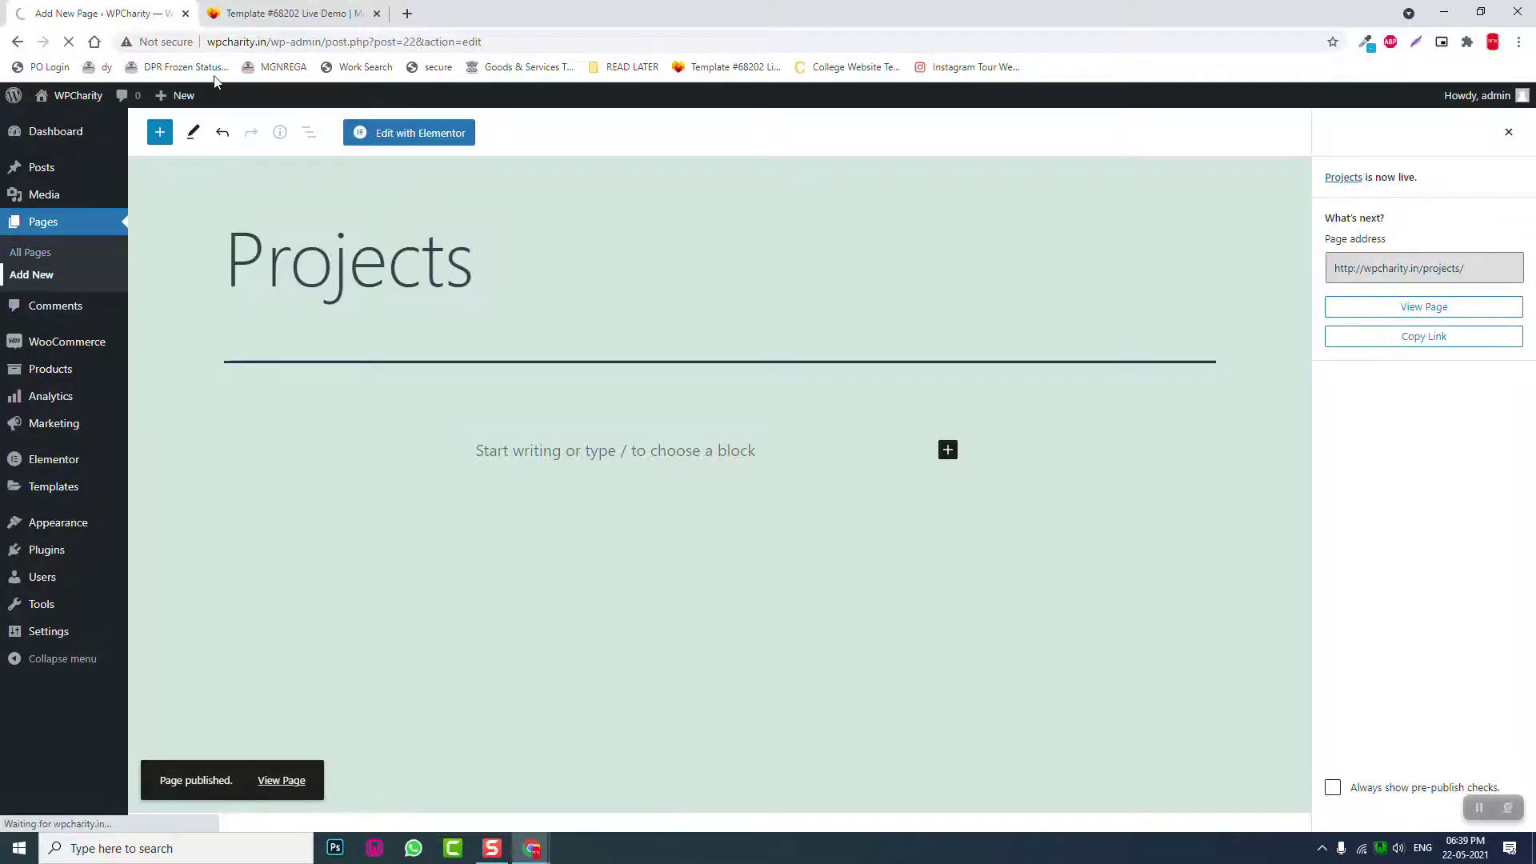
click(264, 10)
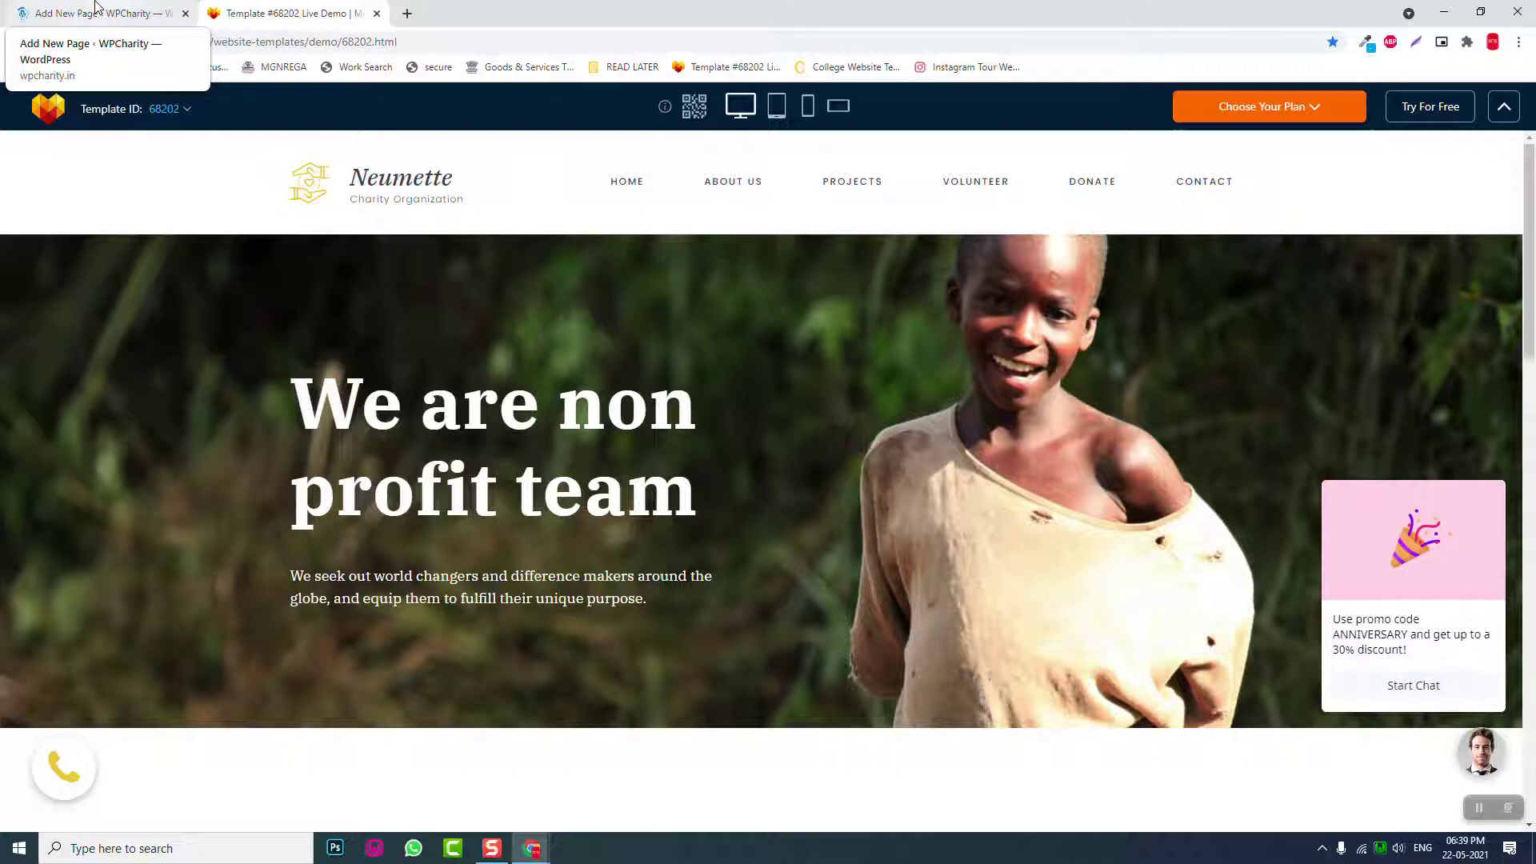
click(94, 6)
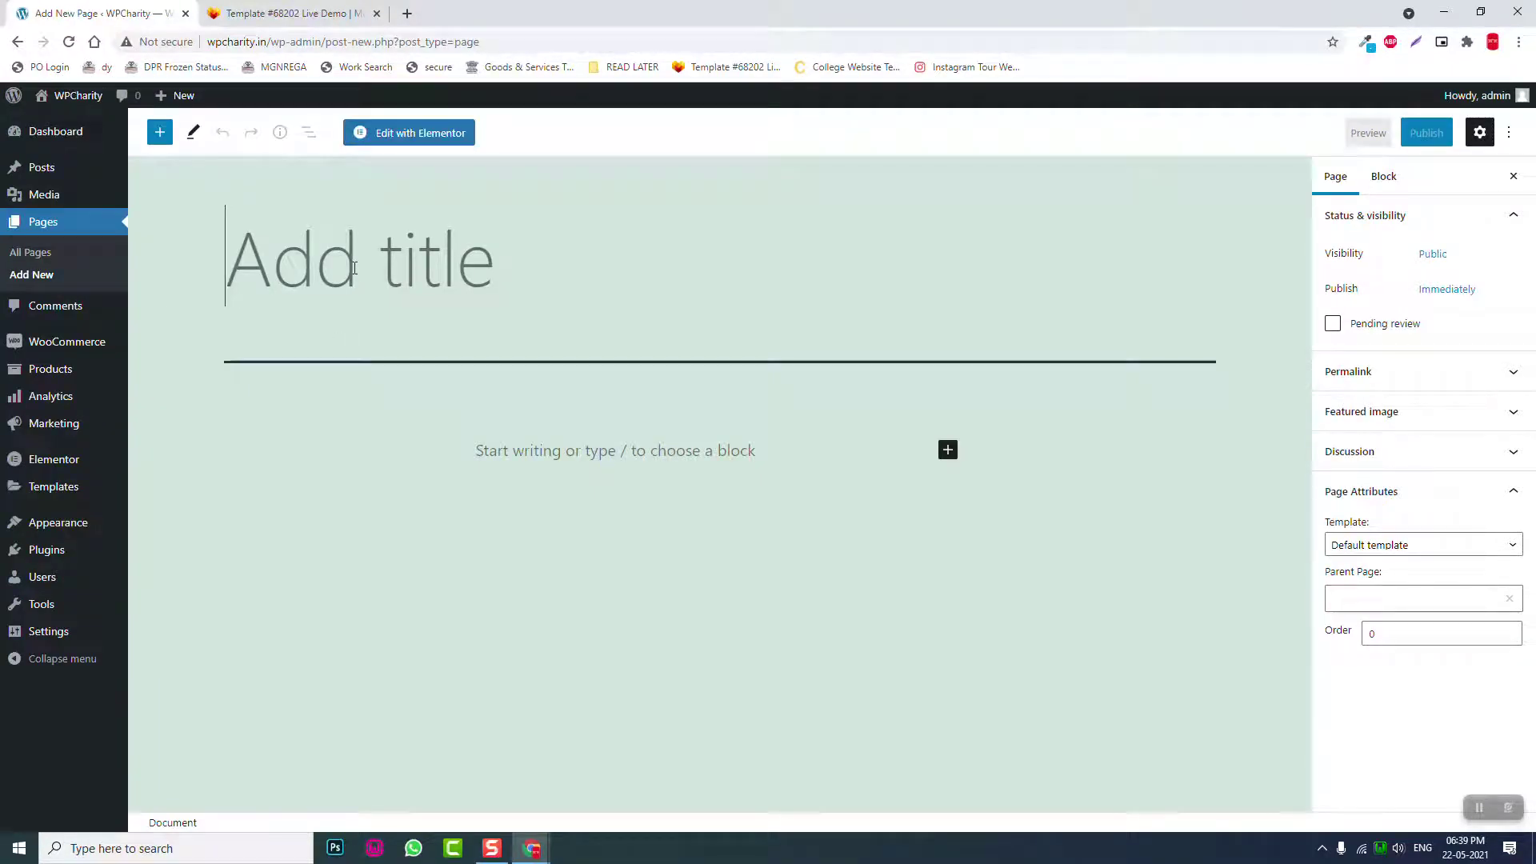
text(Volunt)
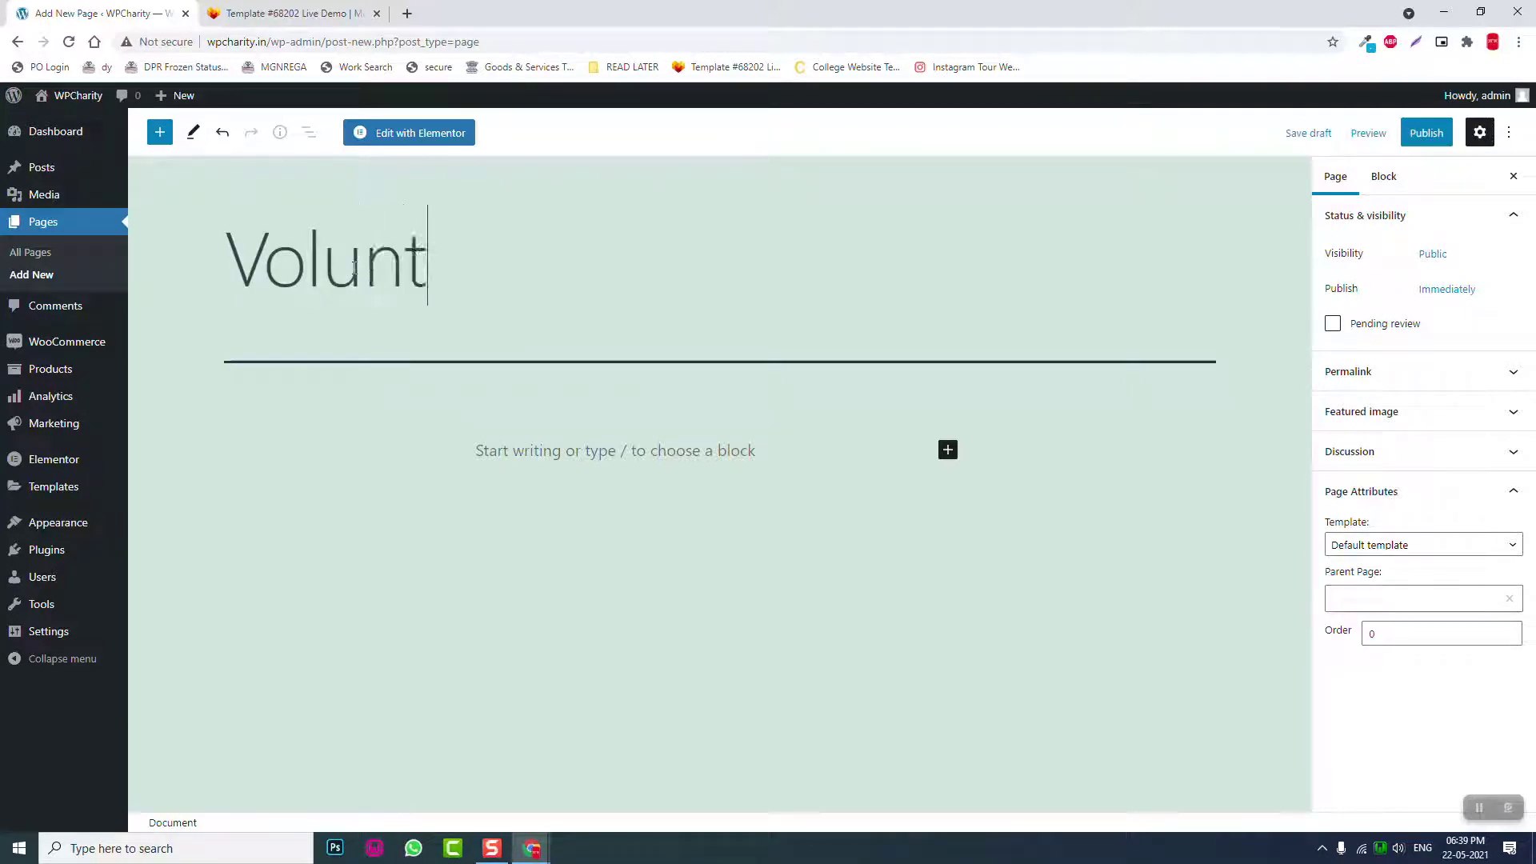
text(eer)
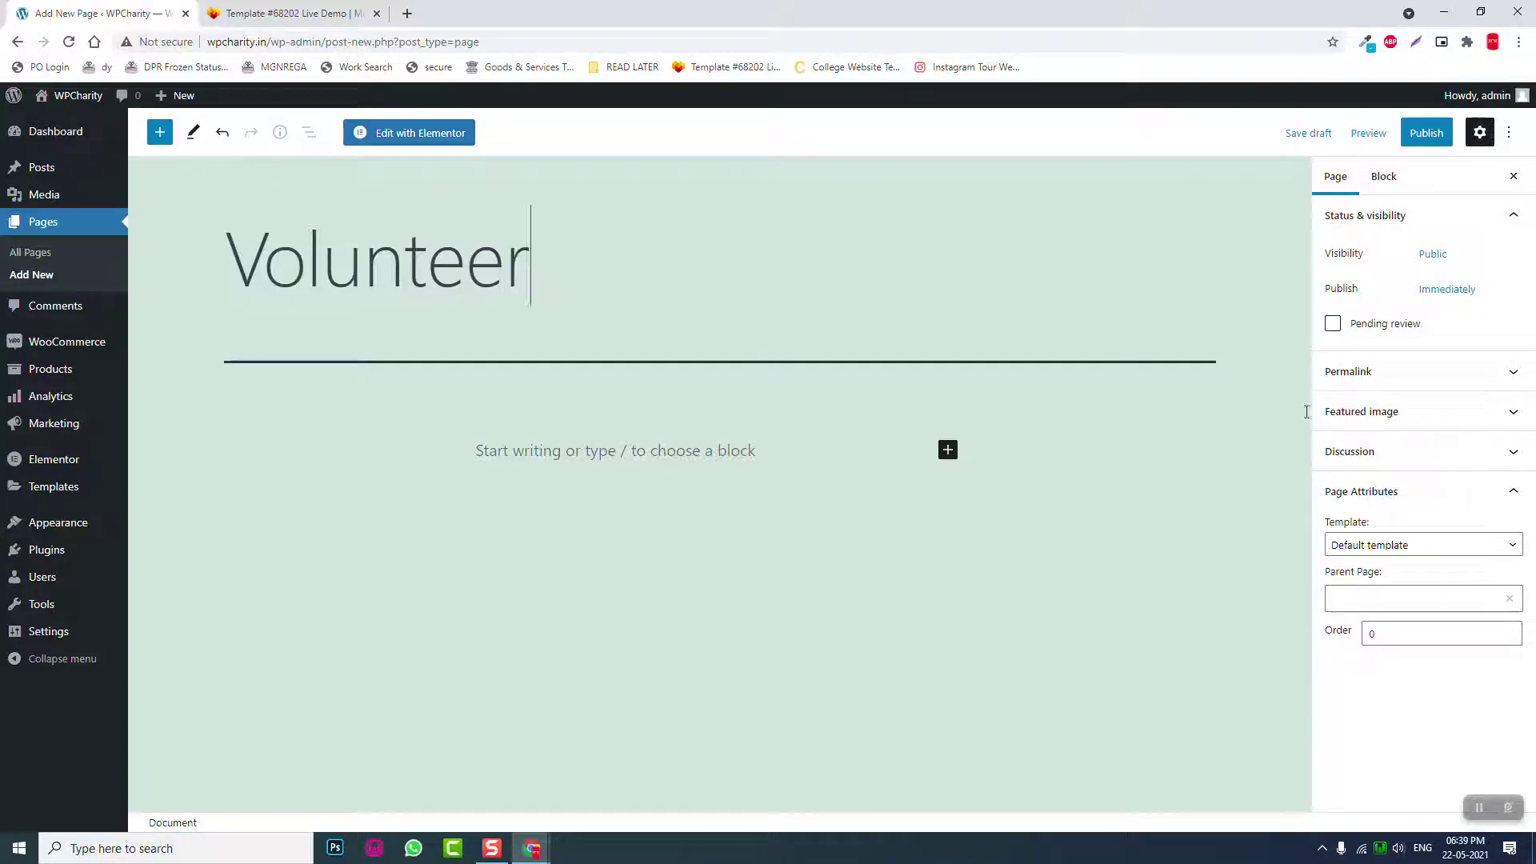
- Compare with the charity demo's navigation once more and publish the Volunteer page with the default template
click(297, 8)
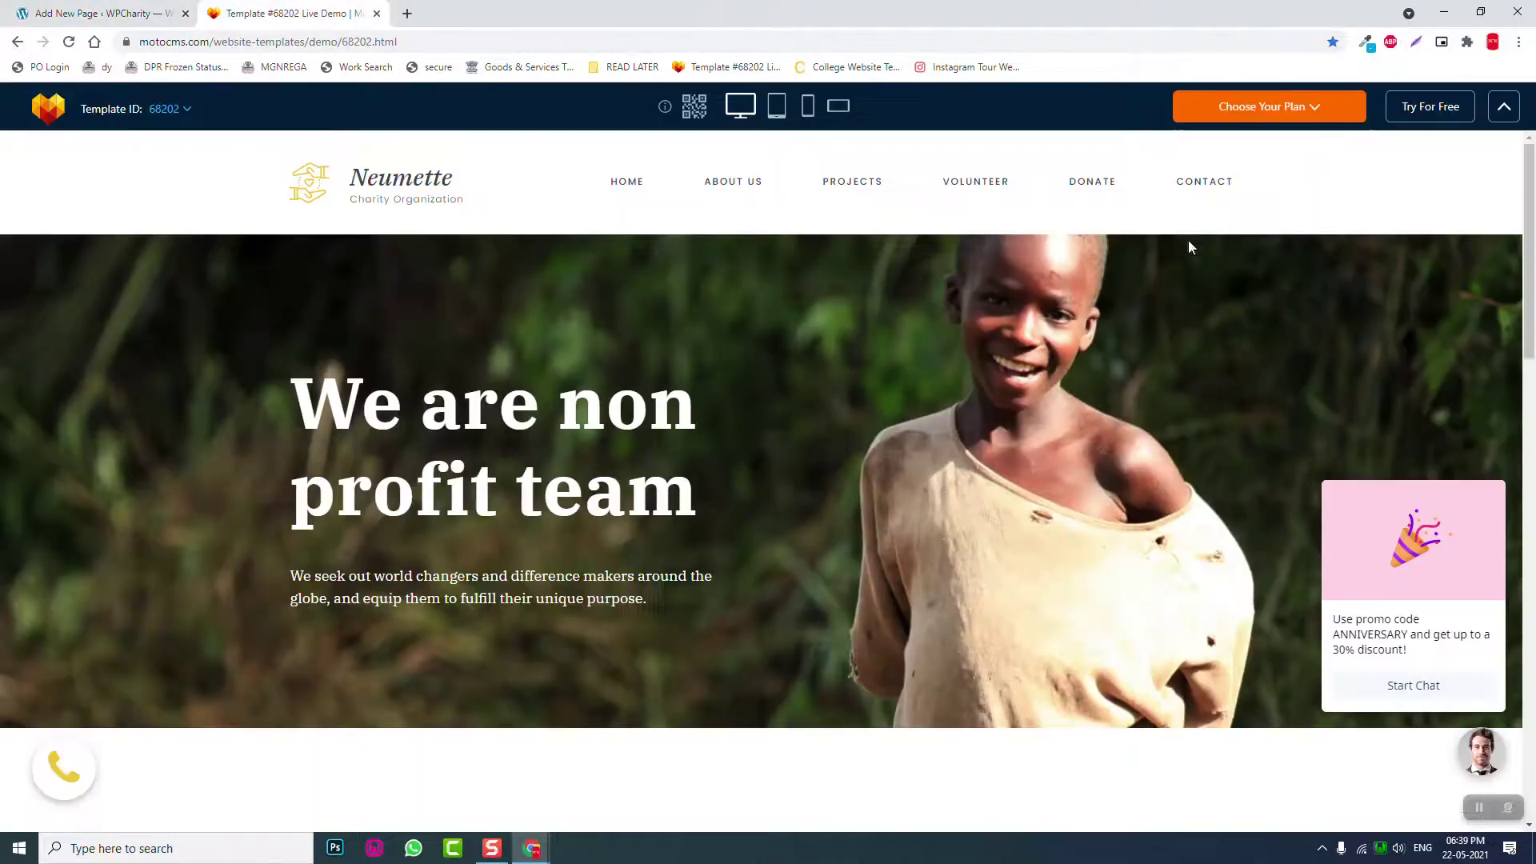
mouse_move(868, 196)
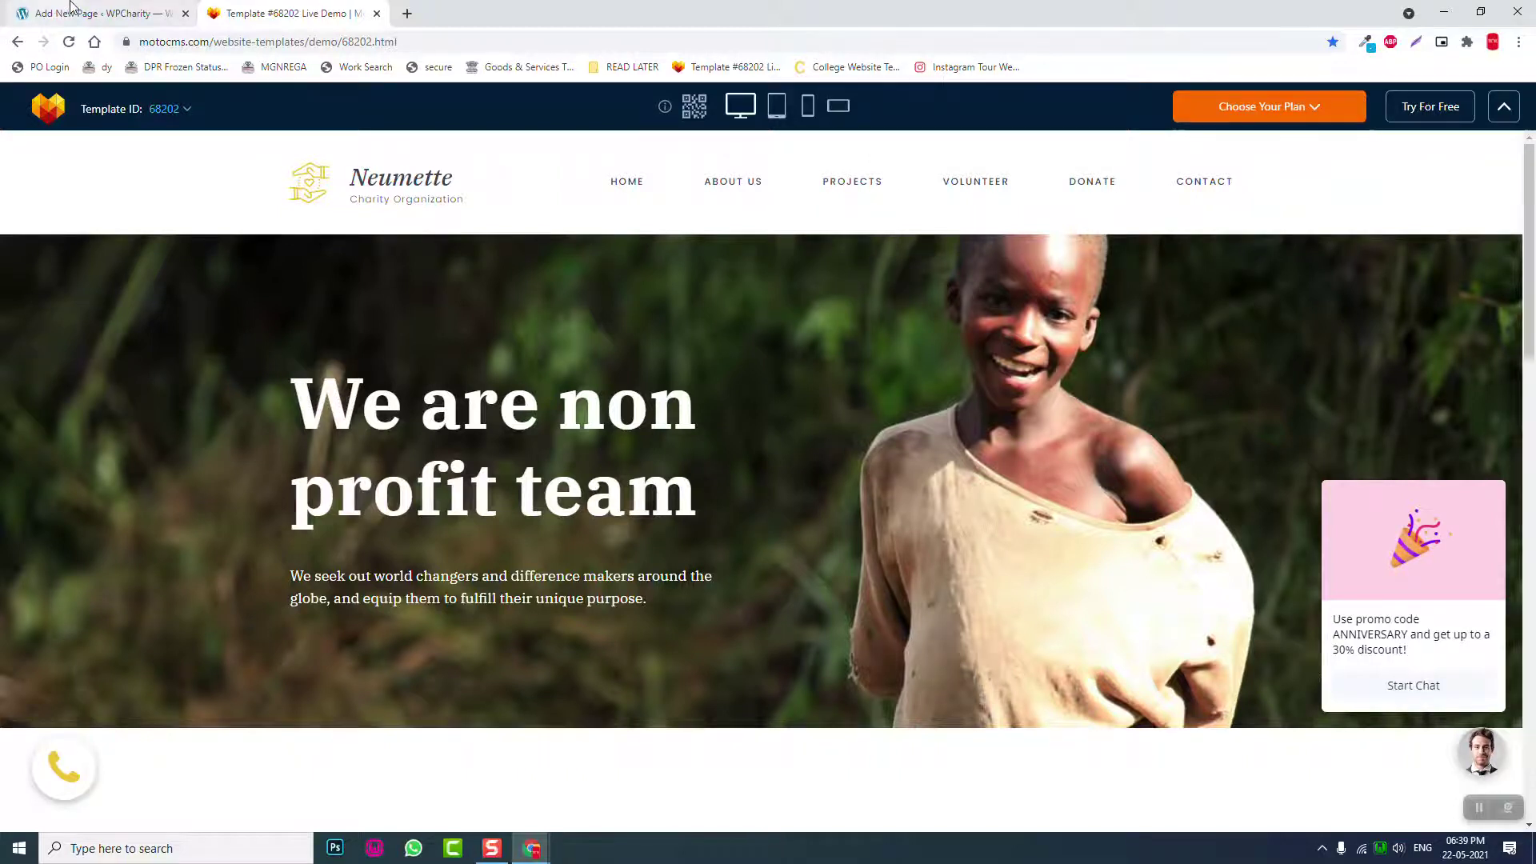
click(70, 8)
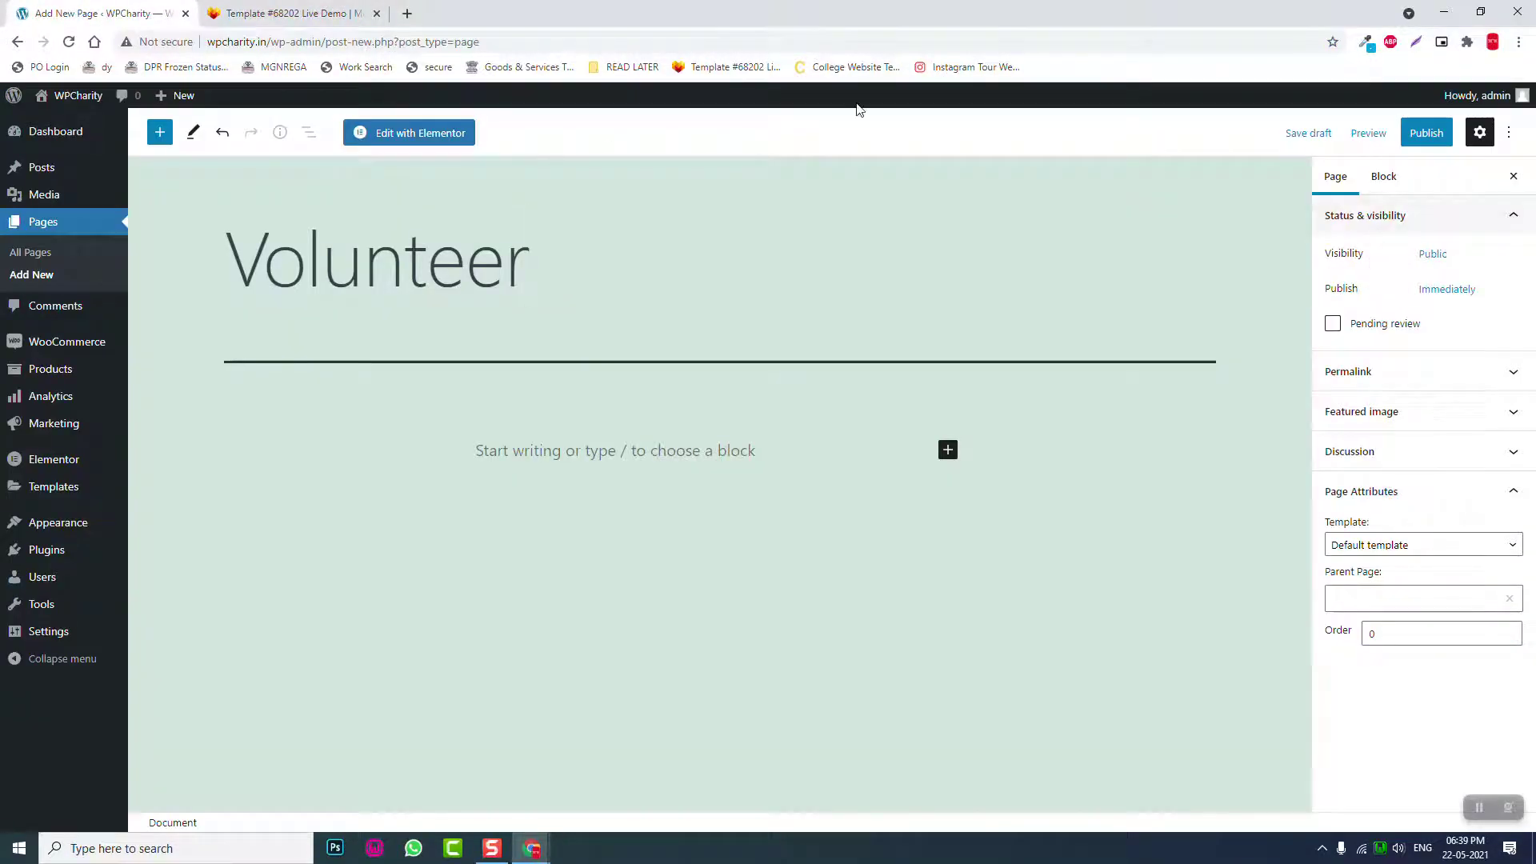
click(1428, 136)
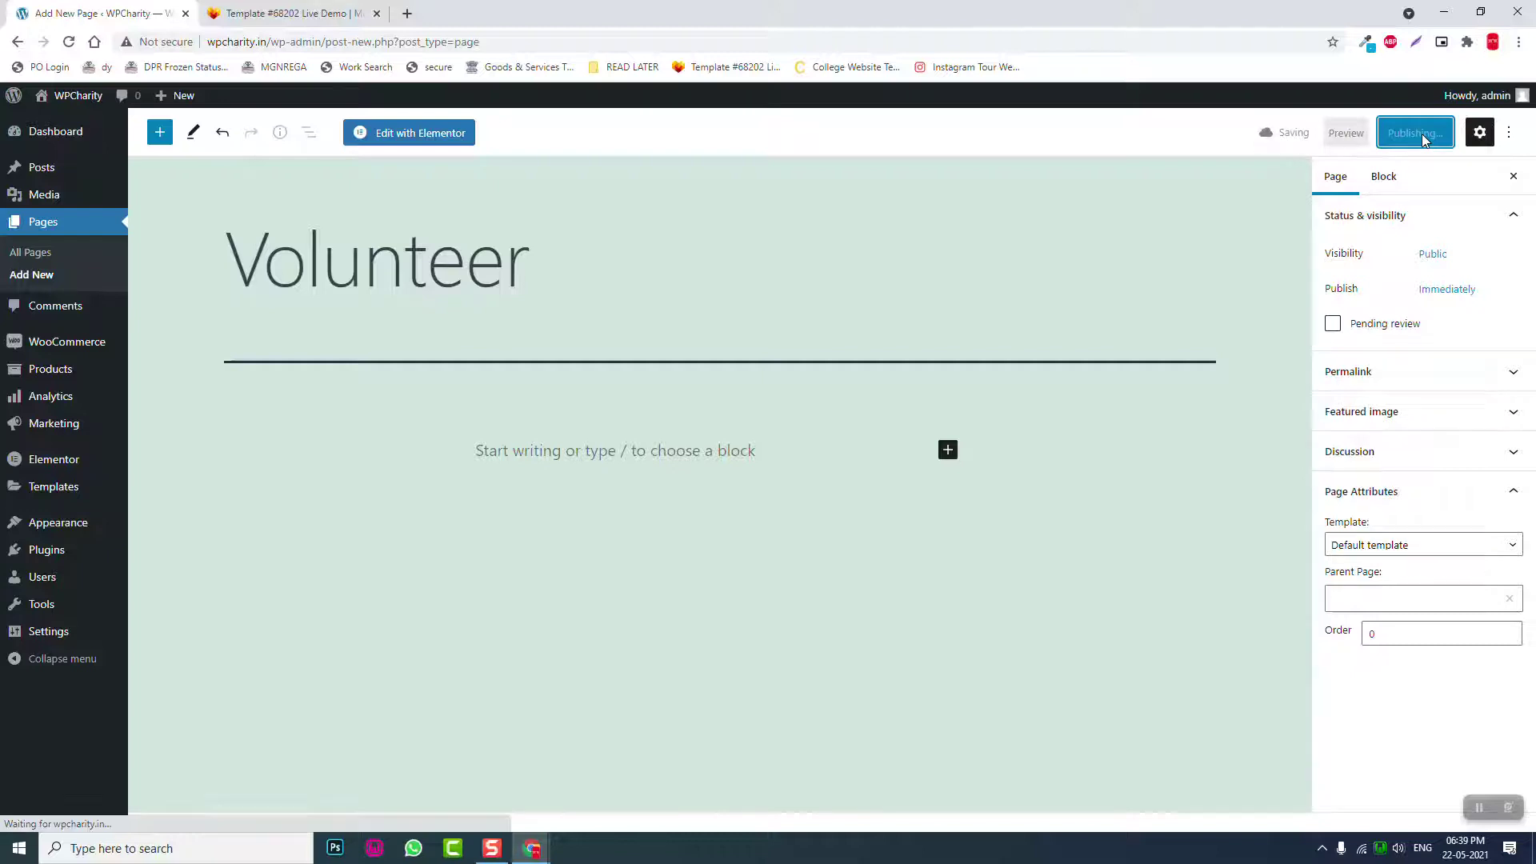
- Consult the charity demo's header navigation, then start a new page in WordPress and title it Donate
click(368, 8)
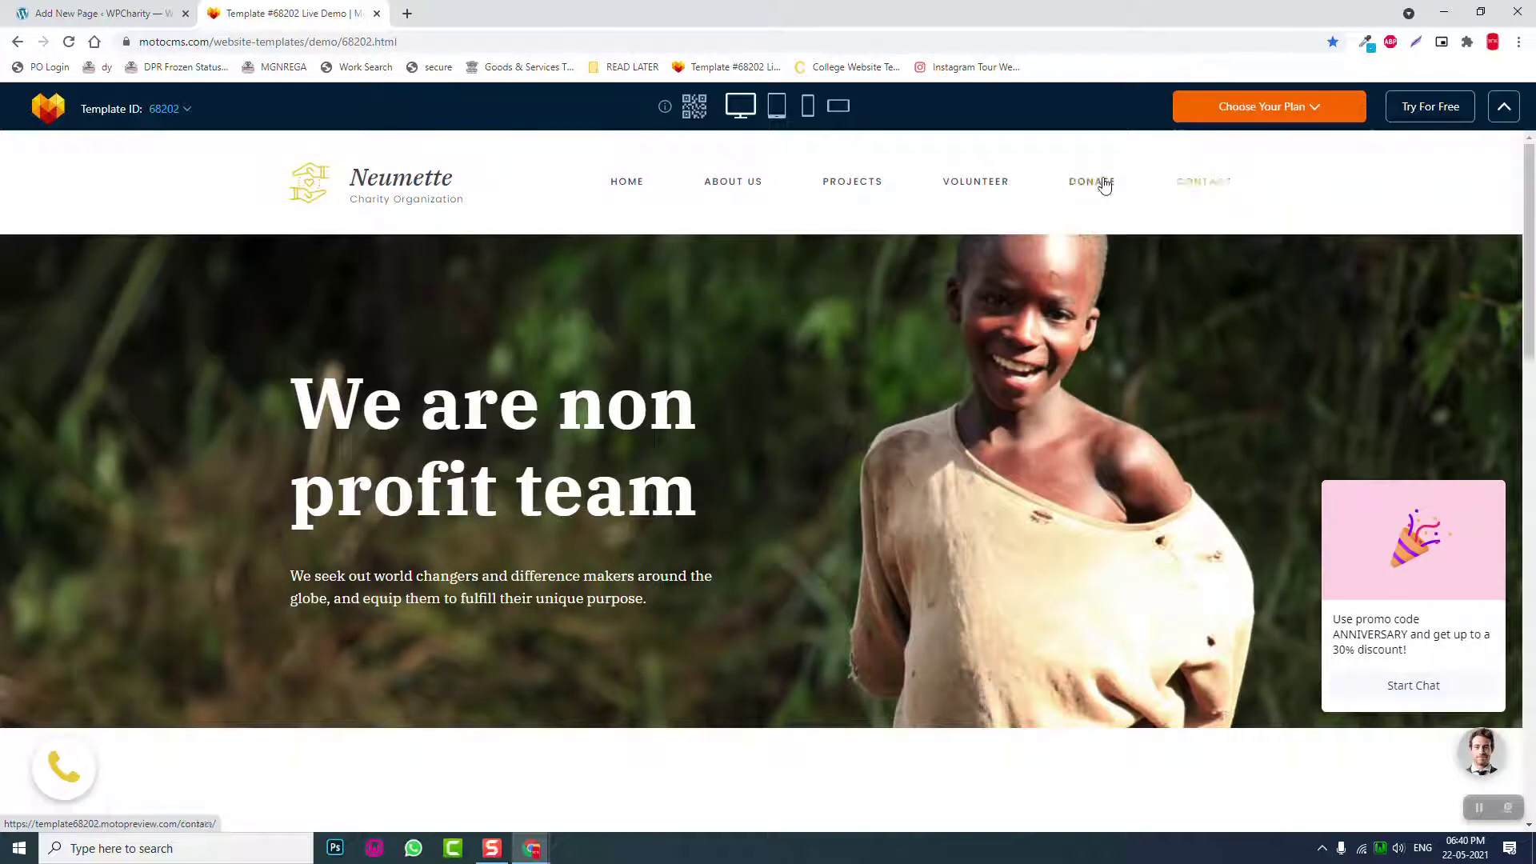
click(60, 14)
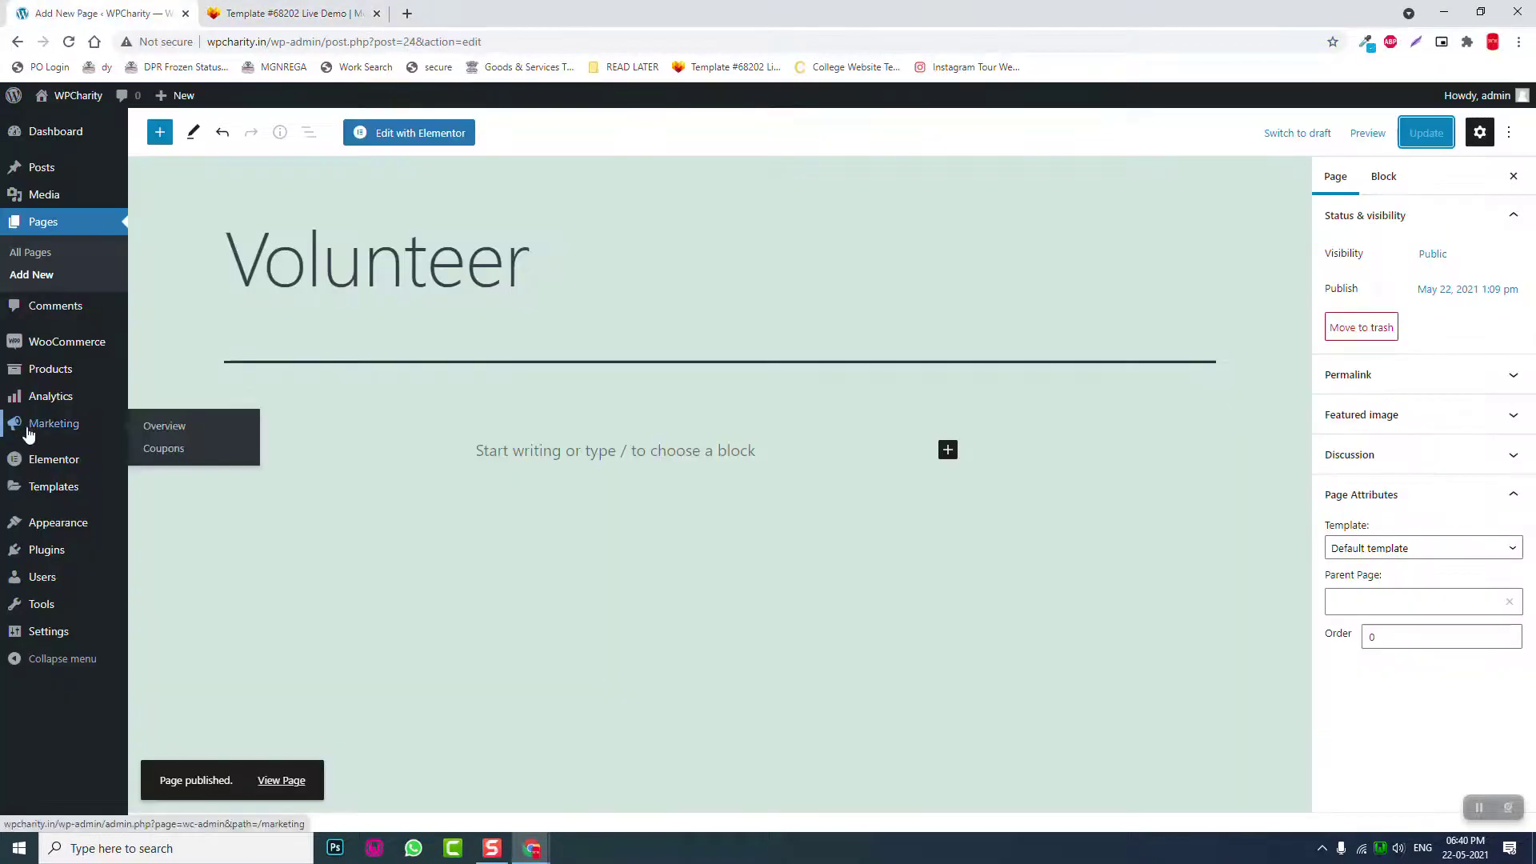
mouse_move(80, 364)
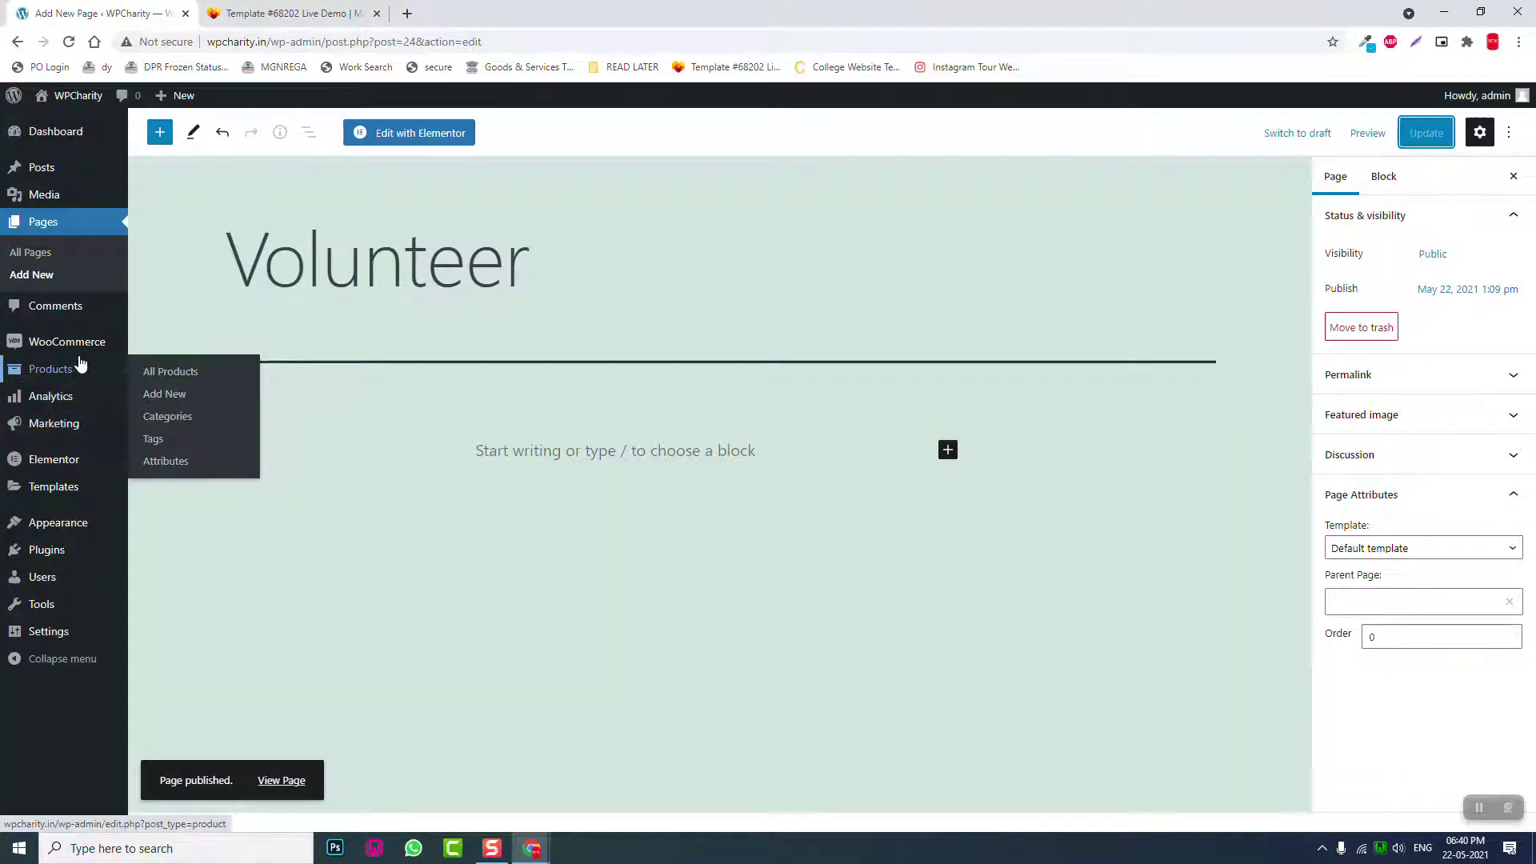
click(40, 280)
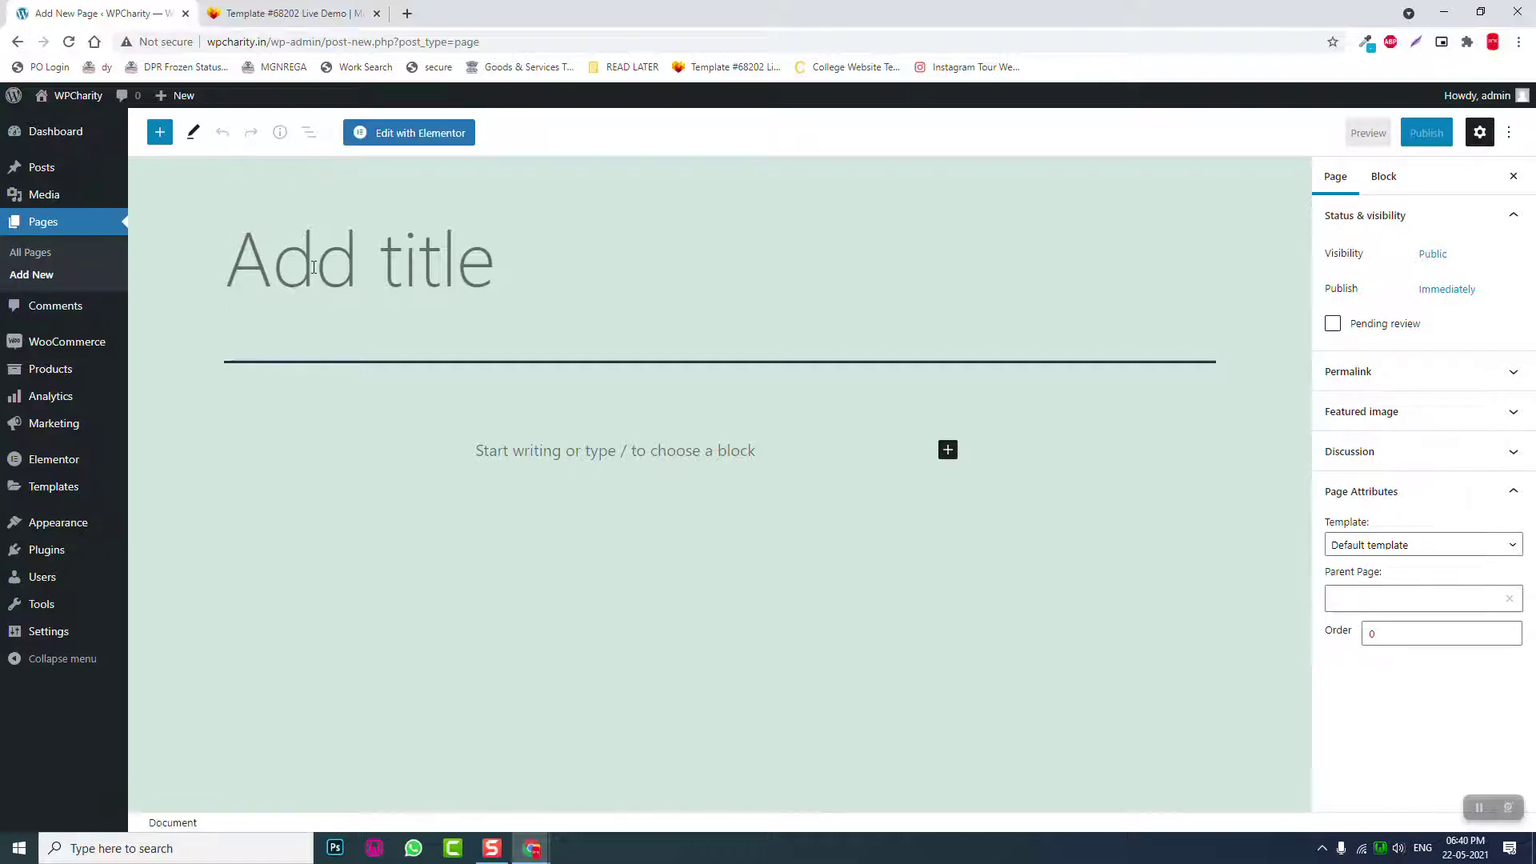
text(B)
key(BackSpace)
text(Donate)
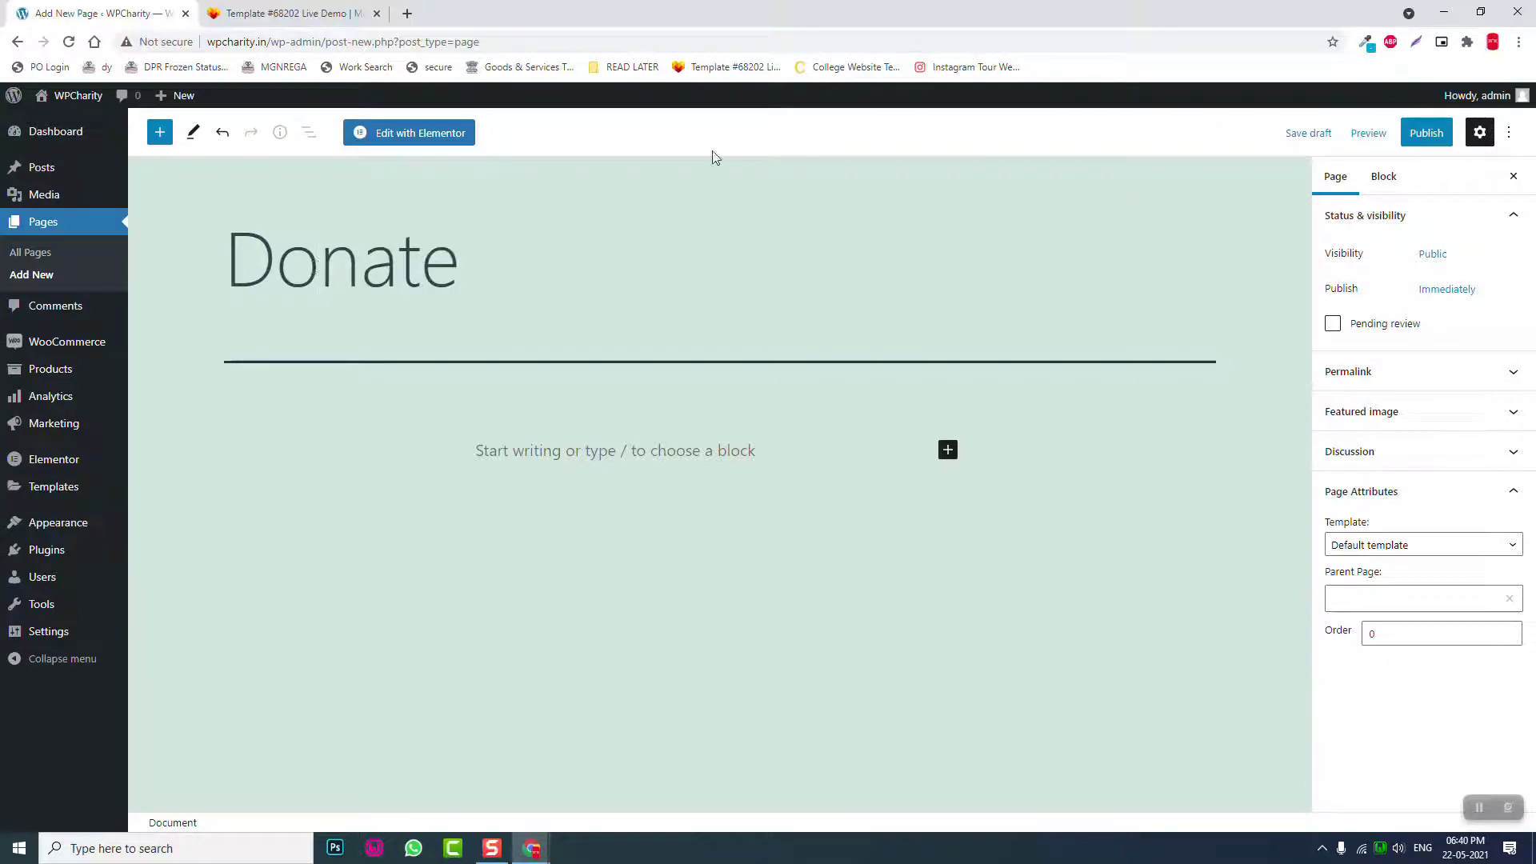
- Set the Donate page's template to Elementor Full Width and publish the page
click(1424, 544)
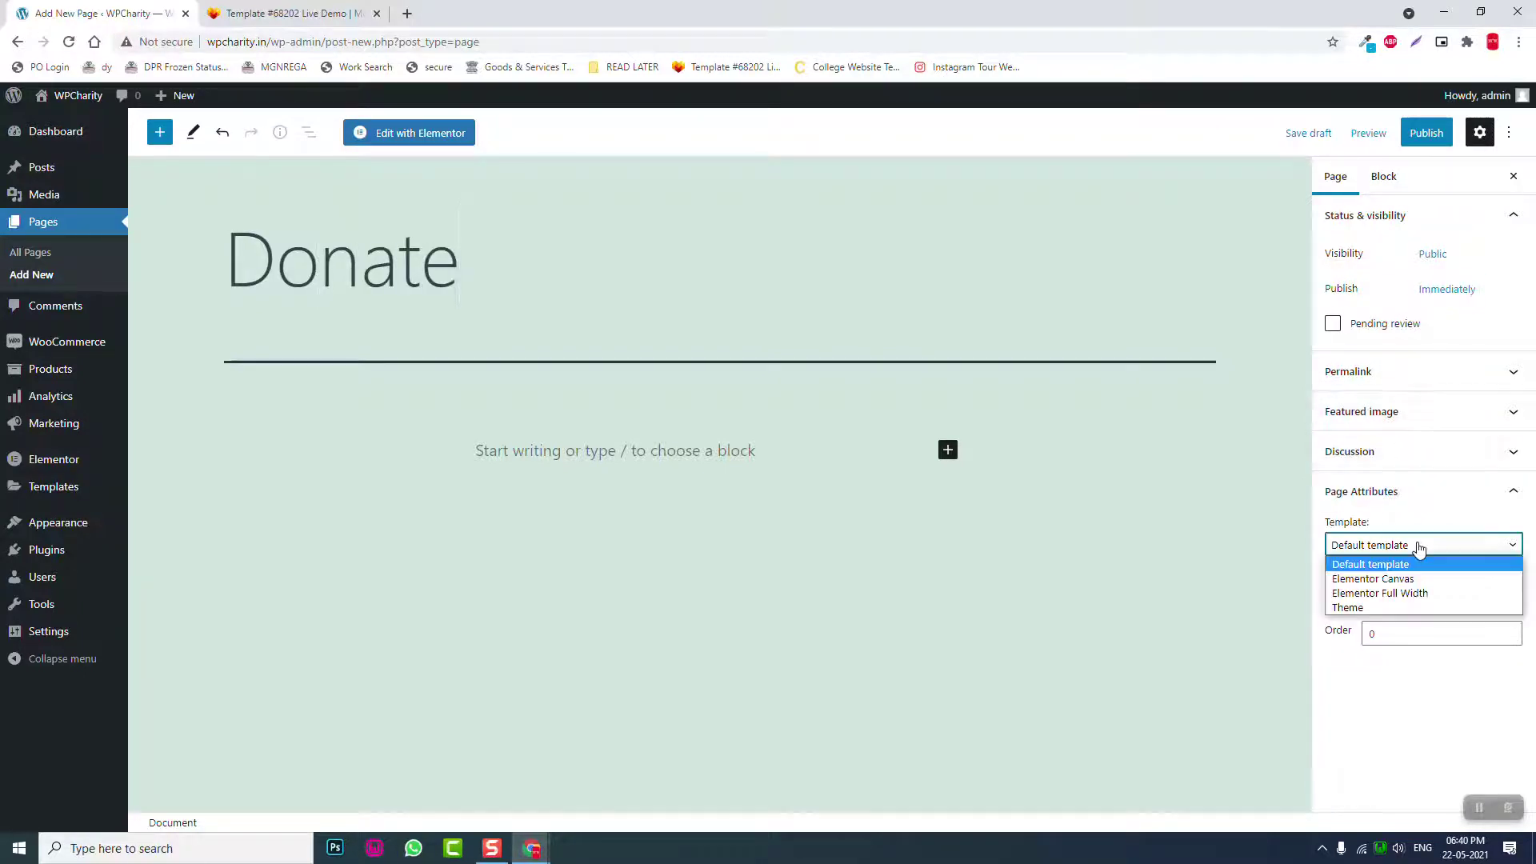
click(1427, 593)
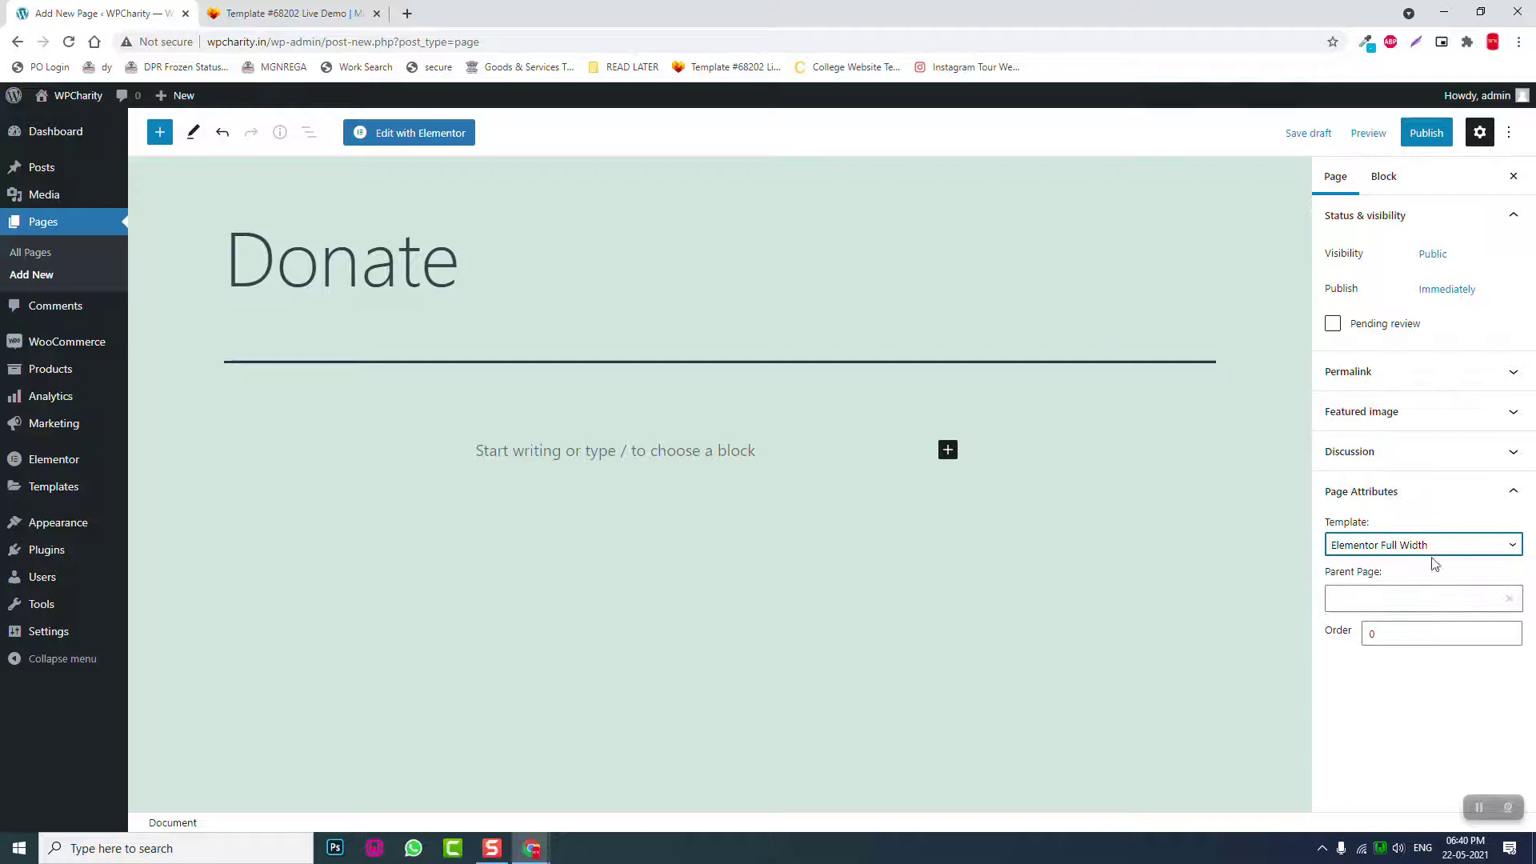
click(1427, 133)
- Examine the submenus under Volunteer and Projects in the charity demo's header navigation
click(276, 13)
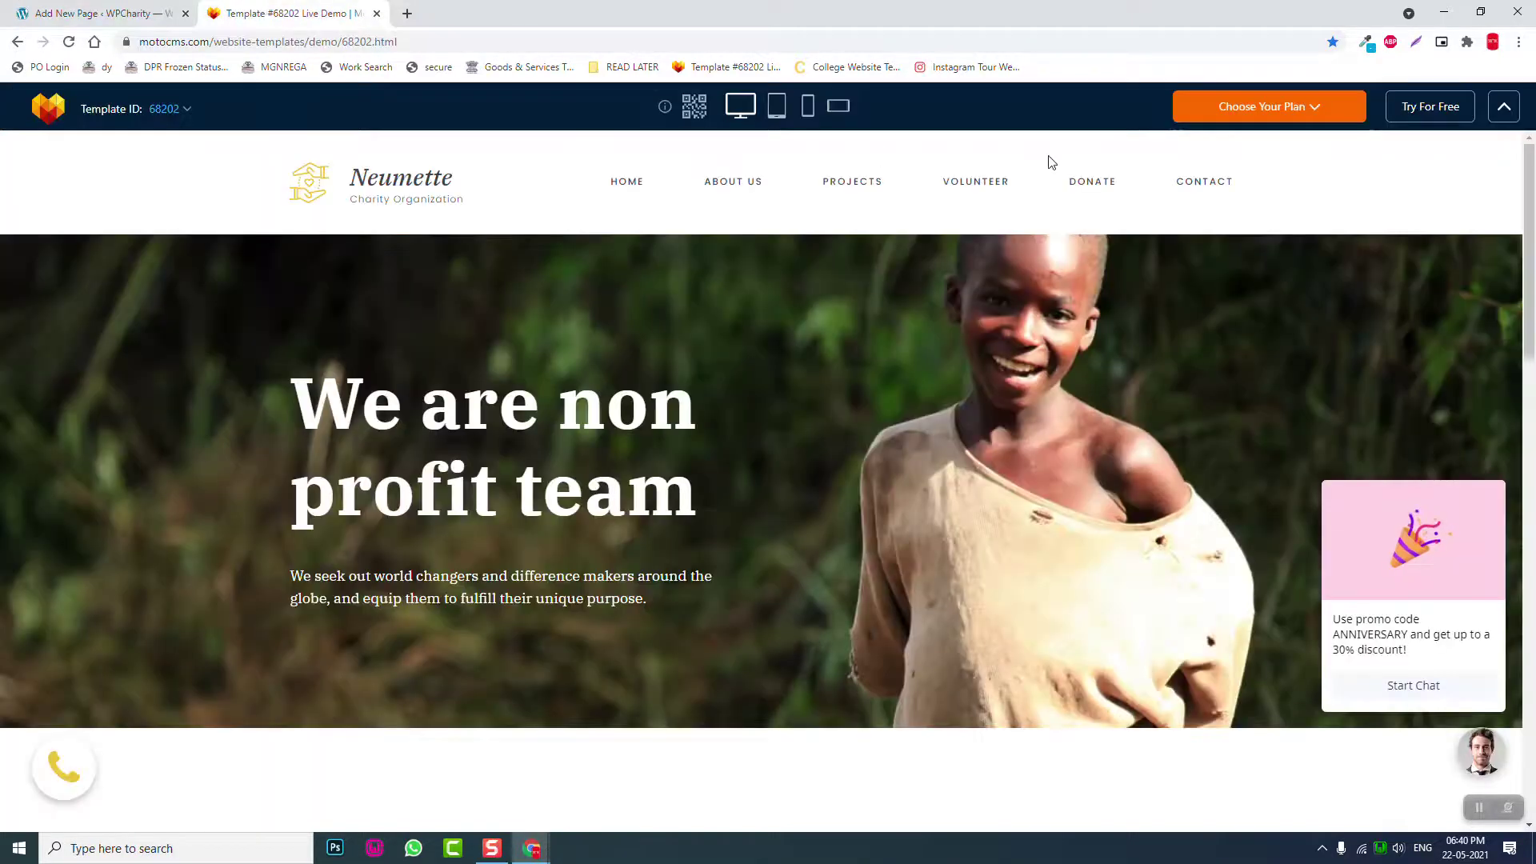
mouse_move(978, 180)
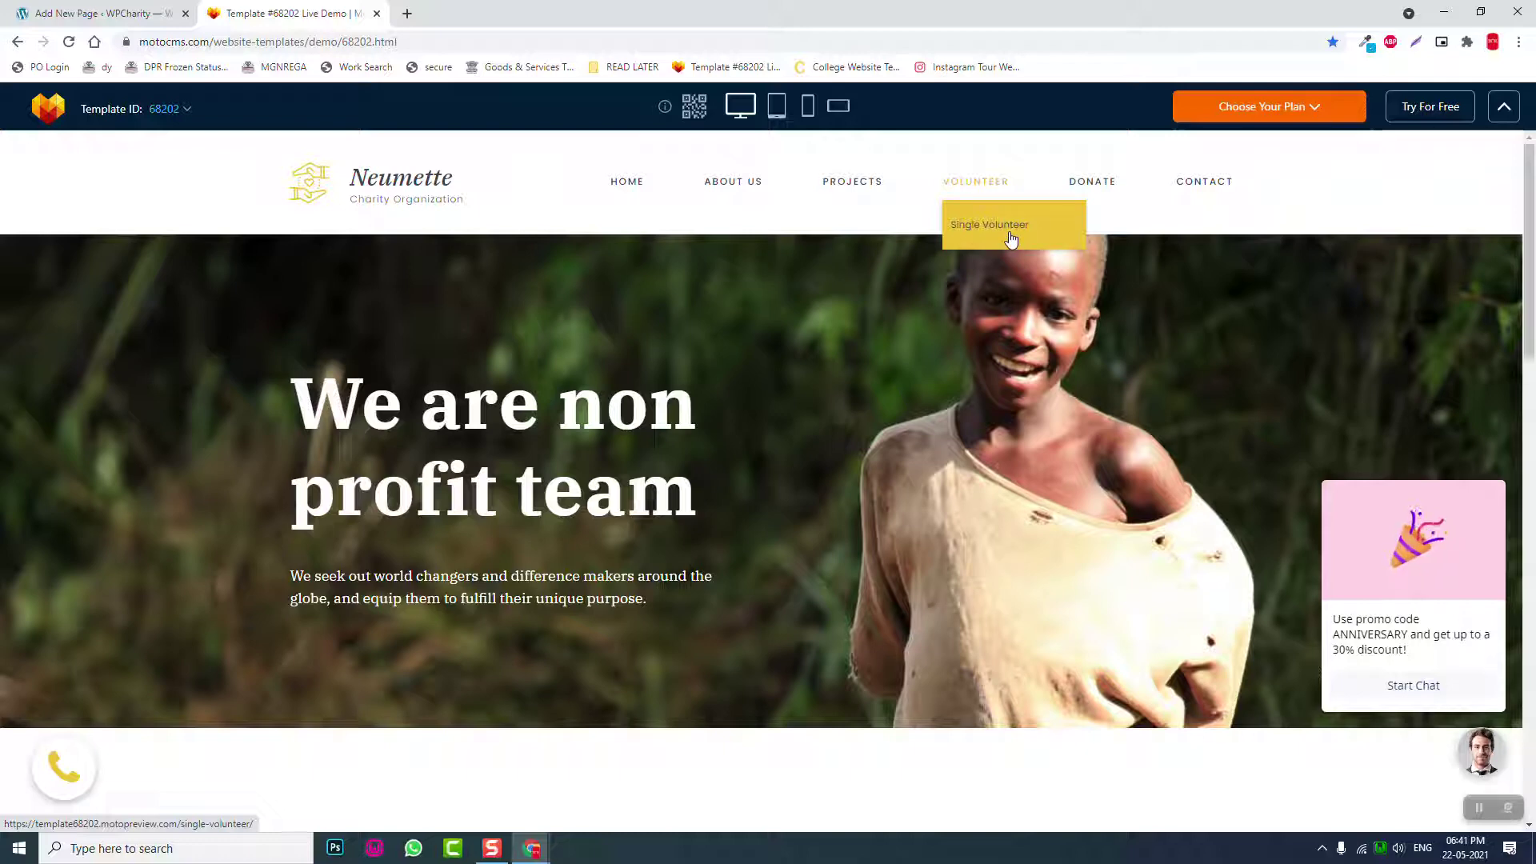
scroll(690, 366, down, 2)
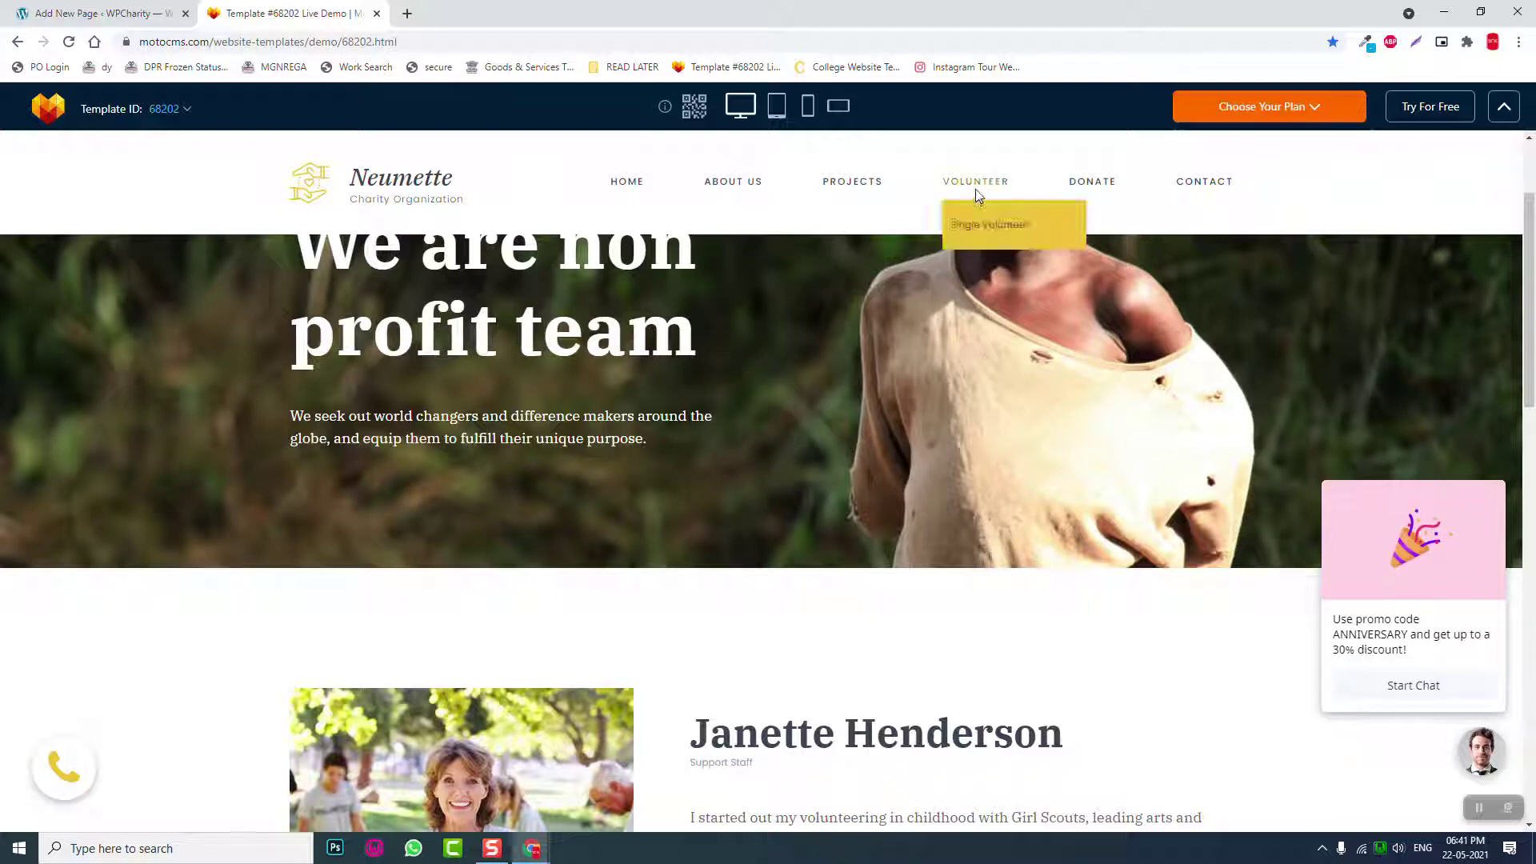
mouse_move(879, 188)
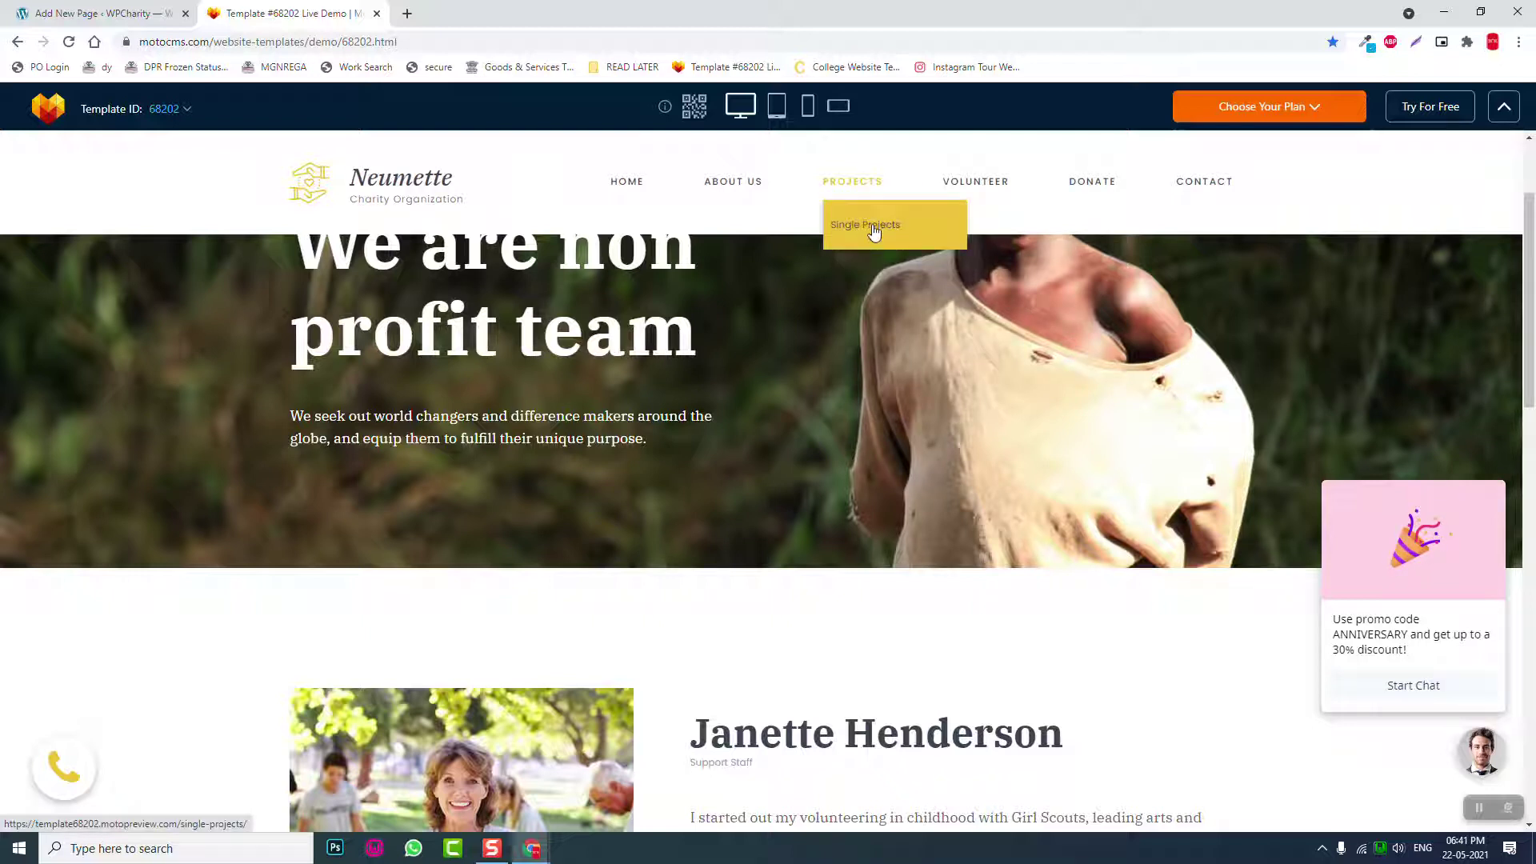
- Return to the WPCharity editor and publish a new page titled Contact with the Elementor Full Width template
click(94, 8)
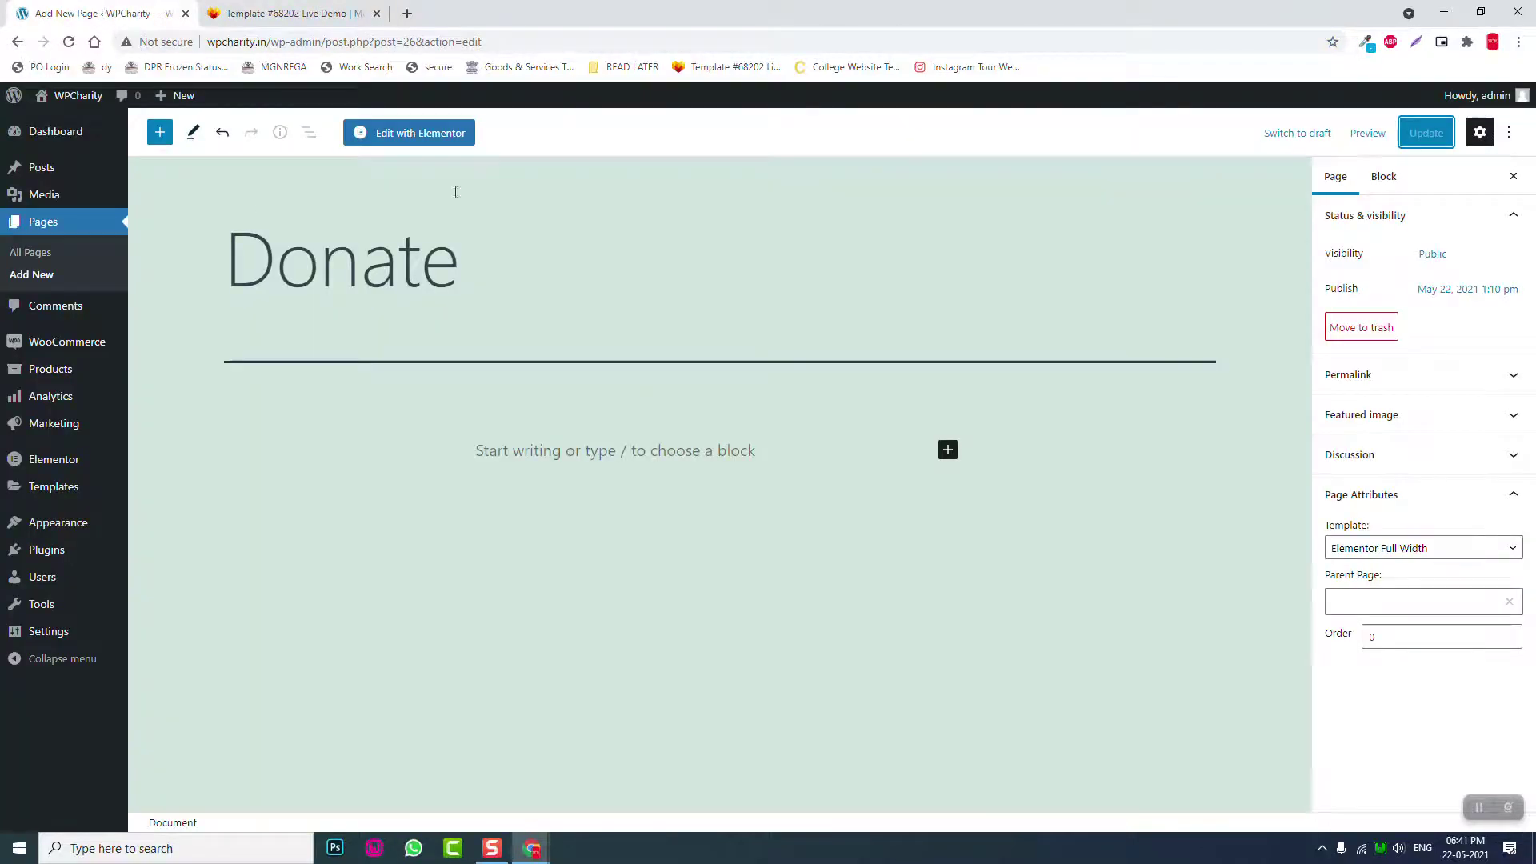
click(36, 277)
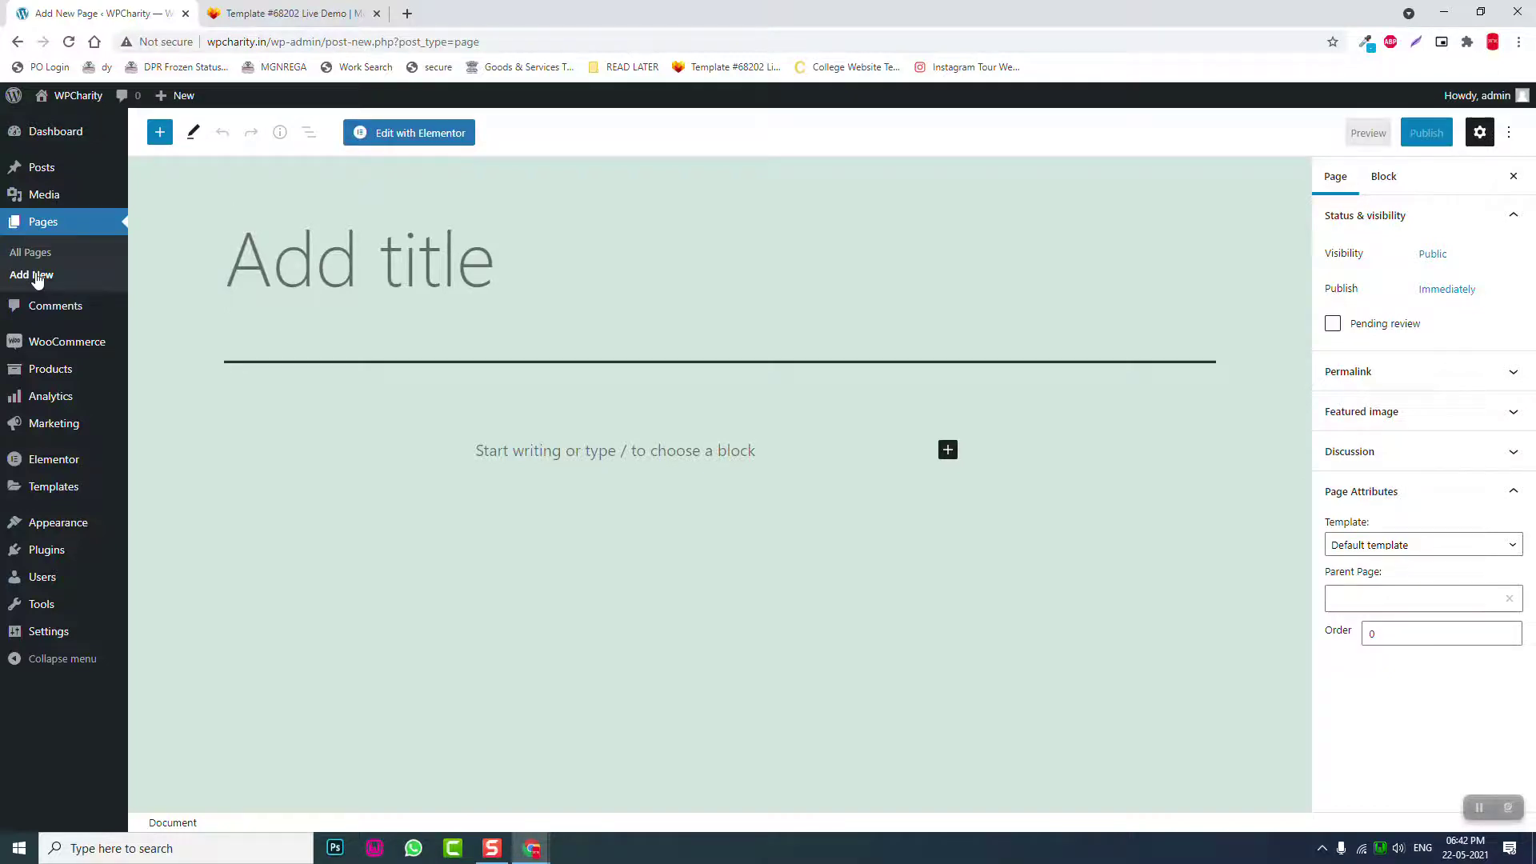
text(Contat)
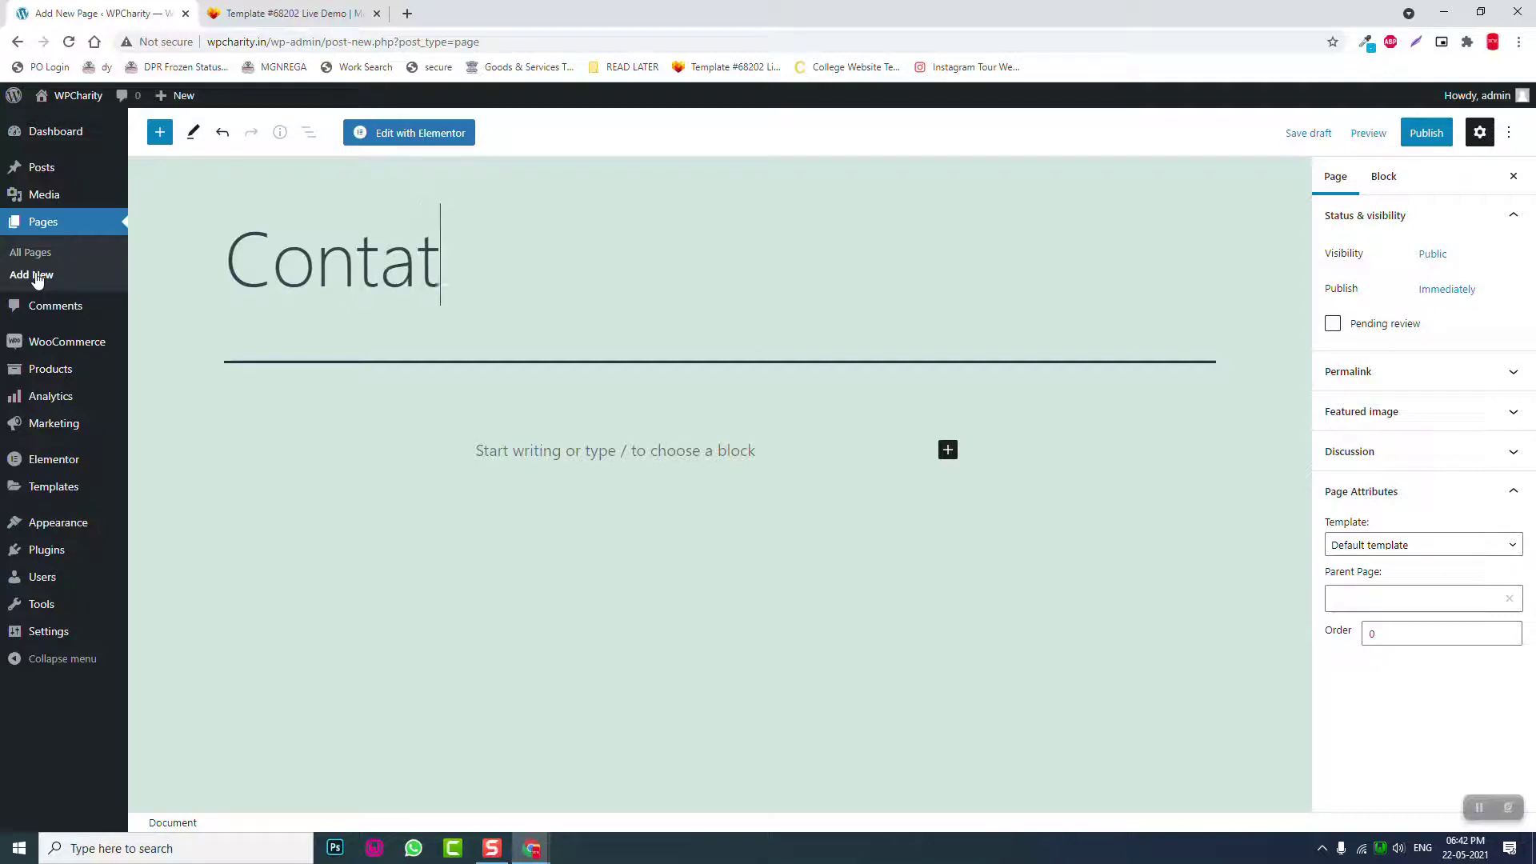
key(BackSpace)
text(ct)
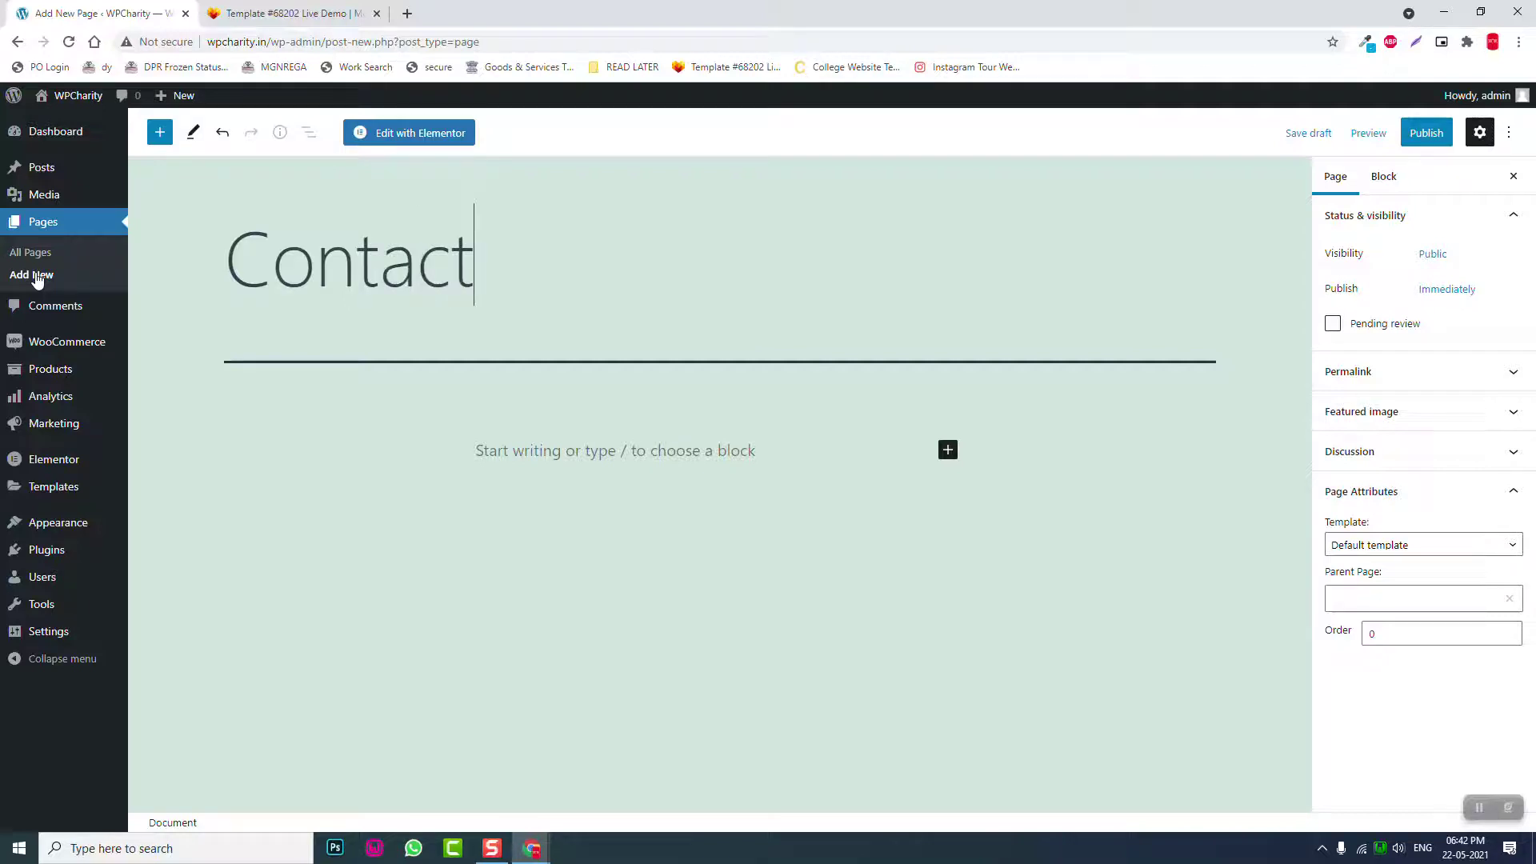
click(1388, 545)
click(1388, 595)
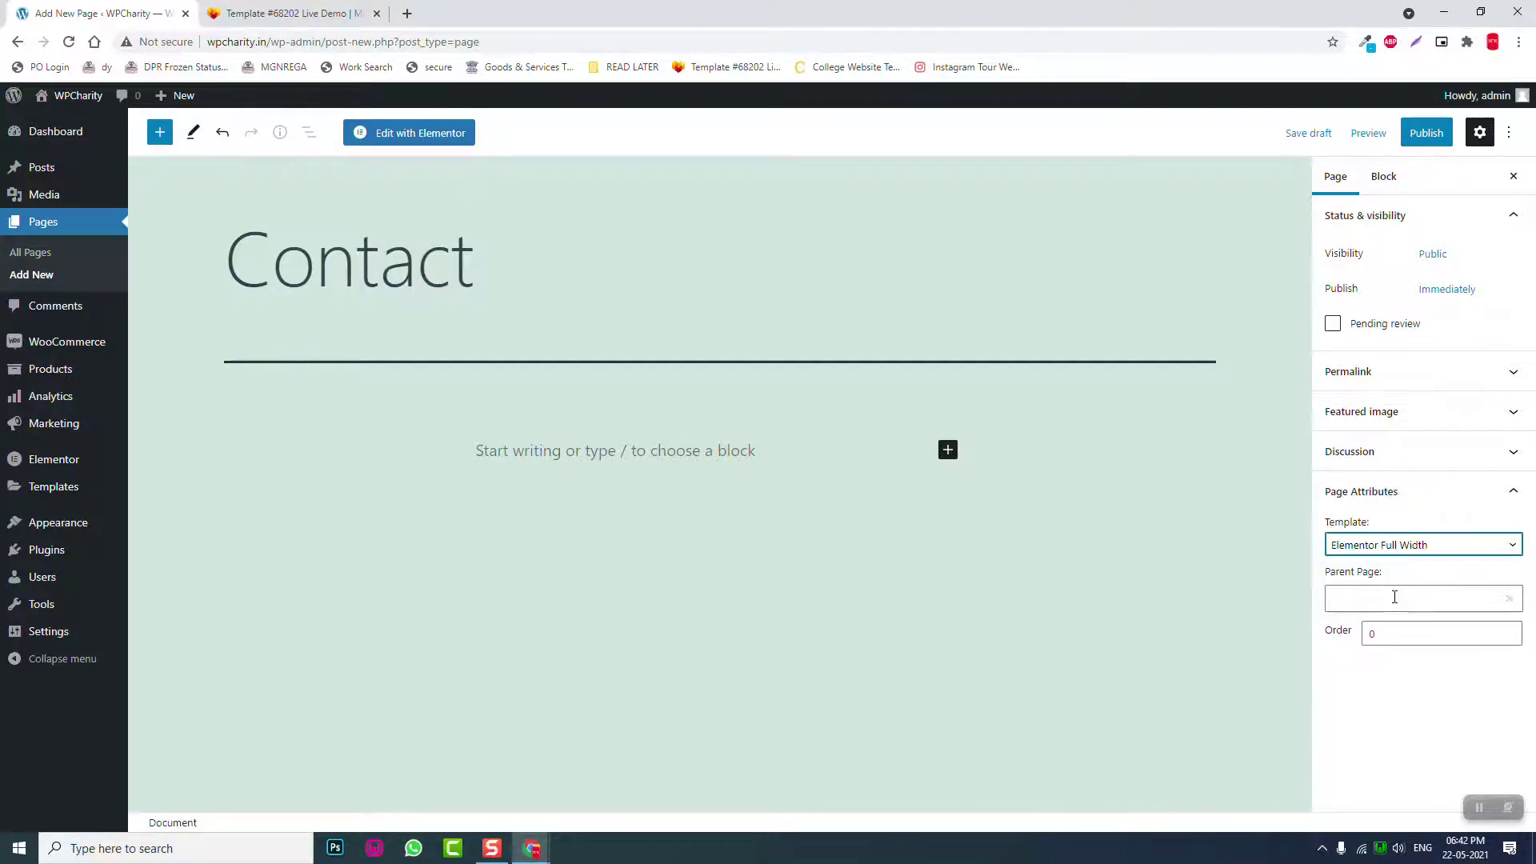
click(1426, 136)
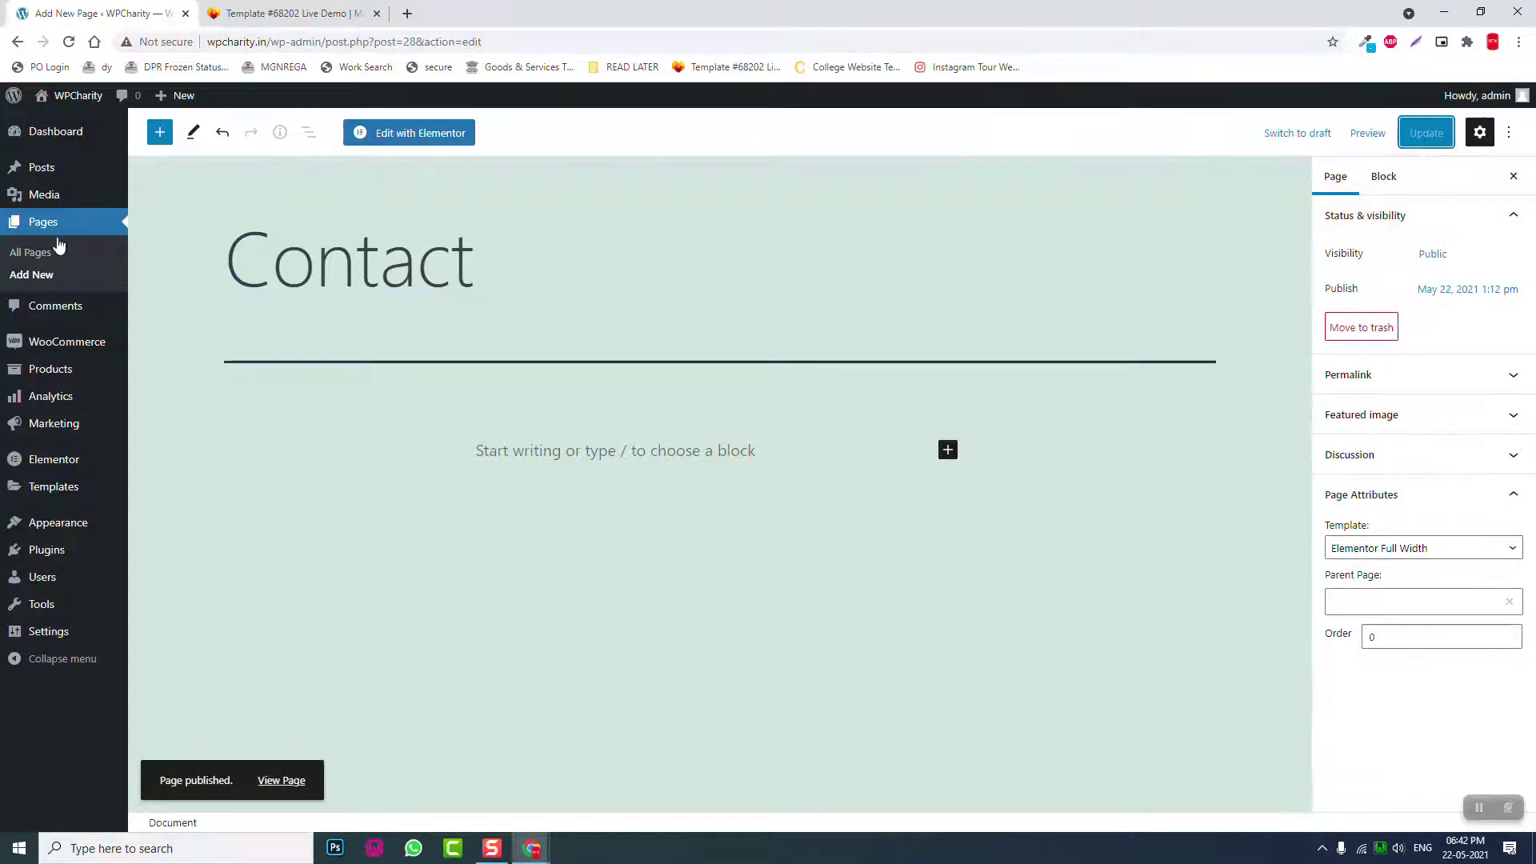
- Start another new page, consult the About Us and Volunteer submenus in the charity demo, and title the page Blog
click(49, 278)
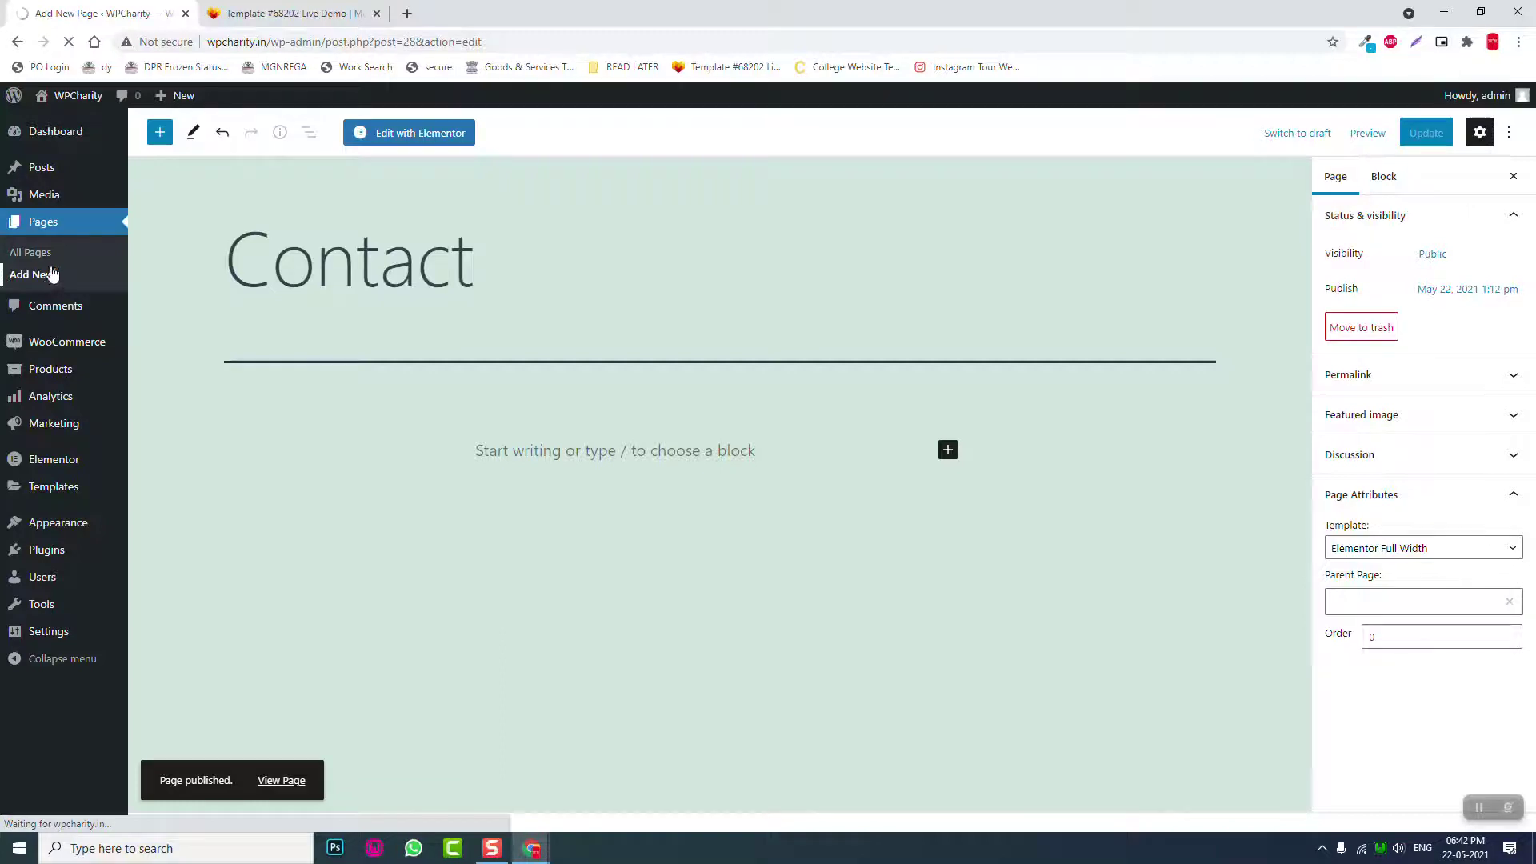
click(320, 14)
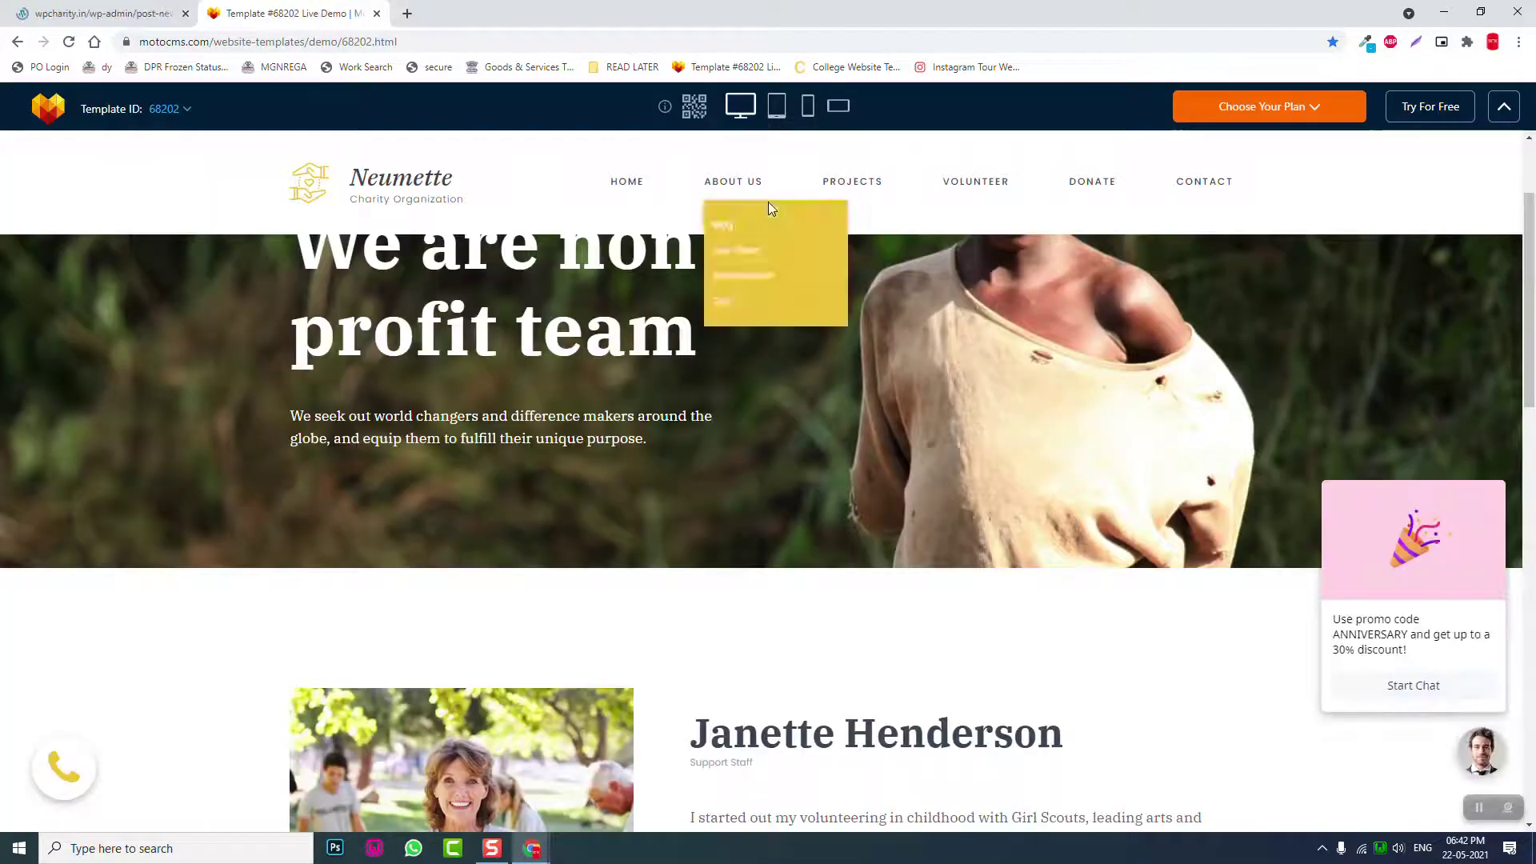
mouse_move(986, 187)
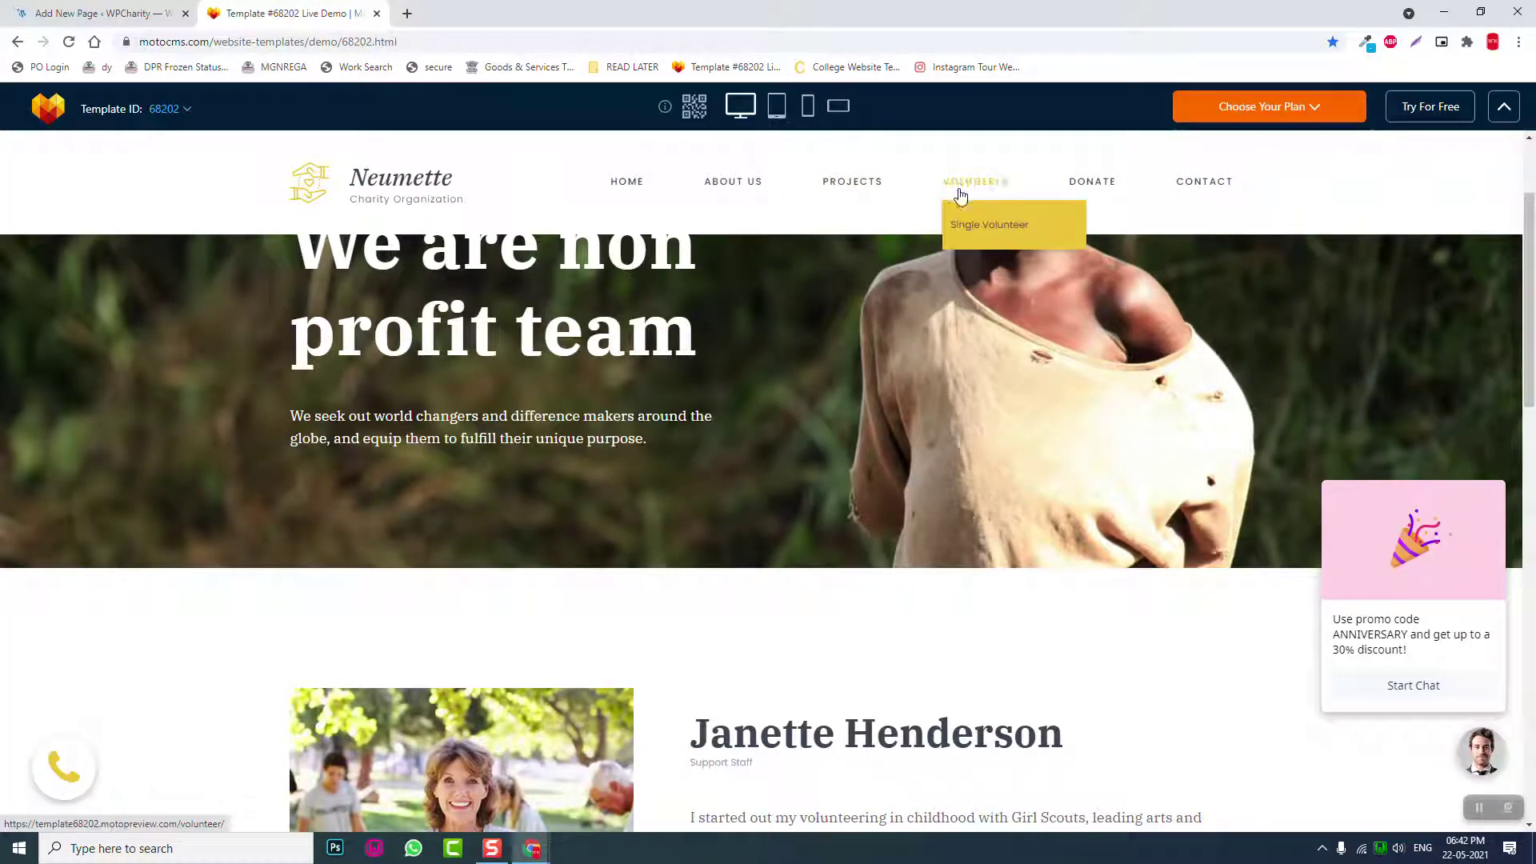
mouse_move(730, 193)
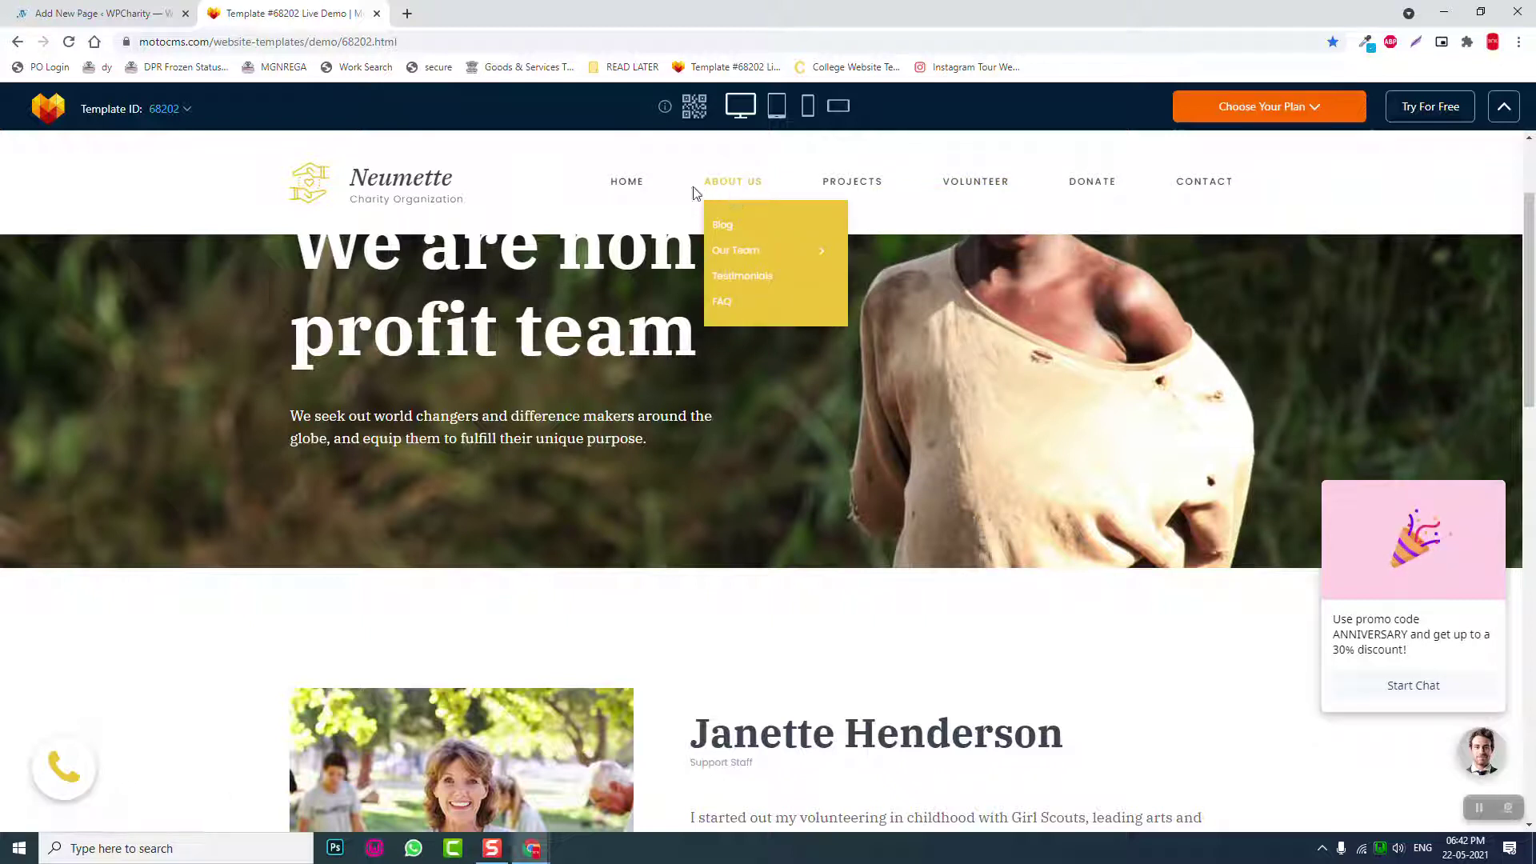
click(128, 6)
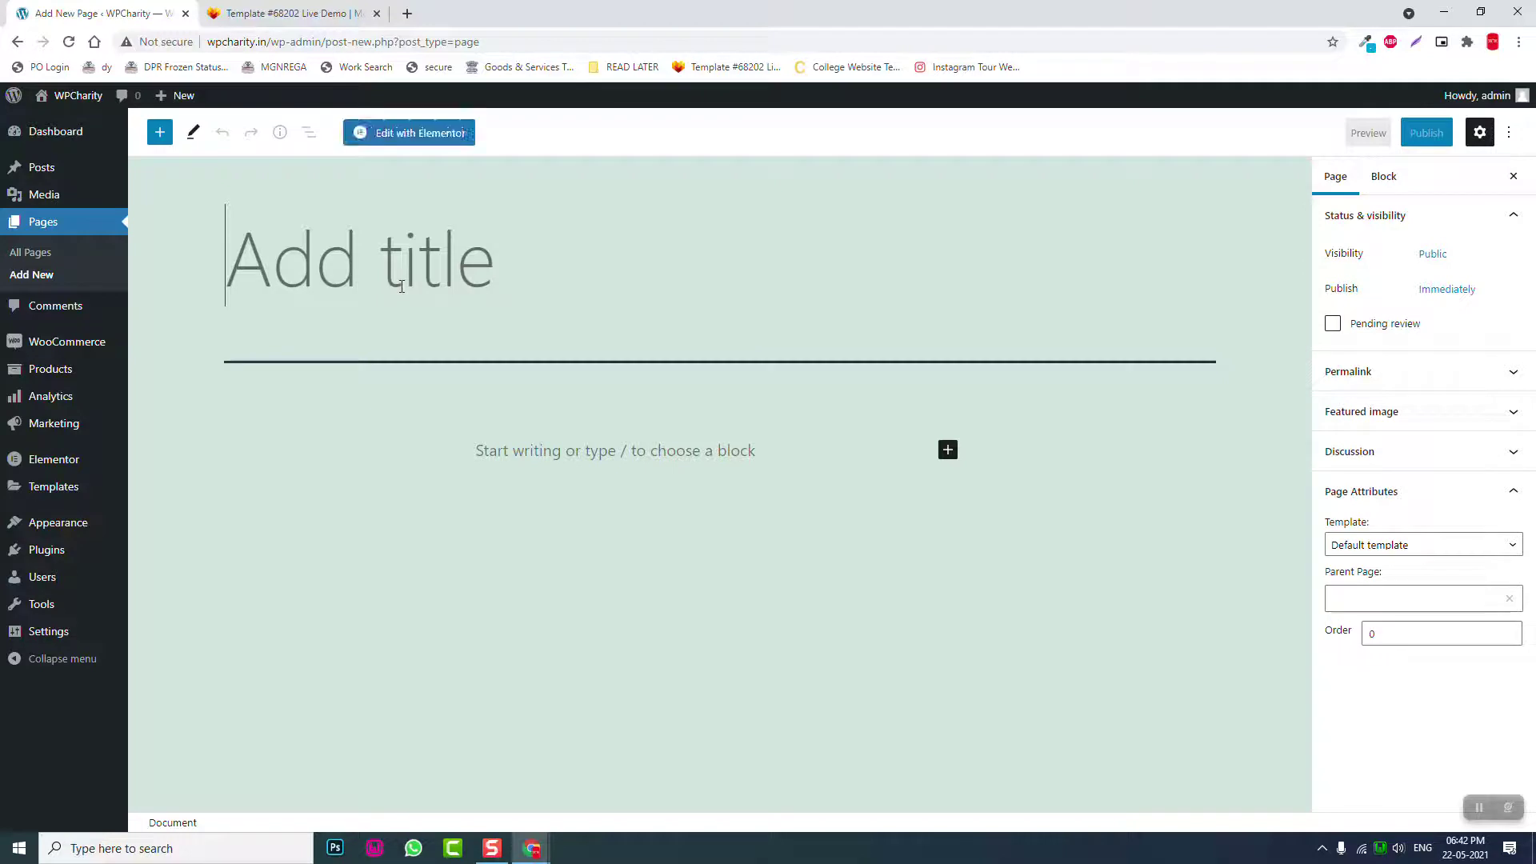
text(Blog)
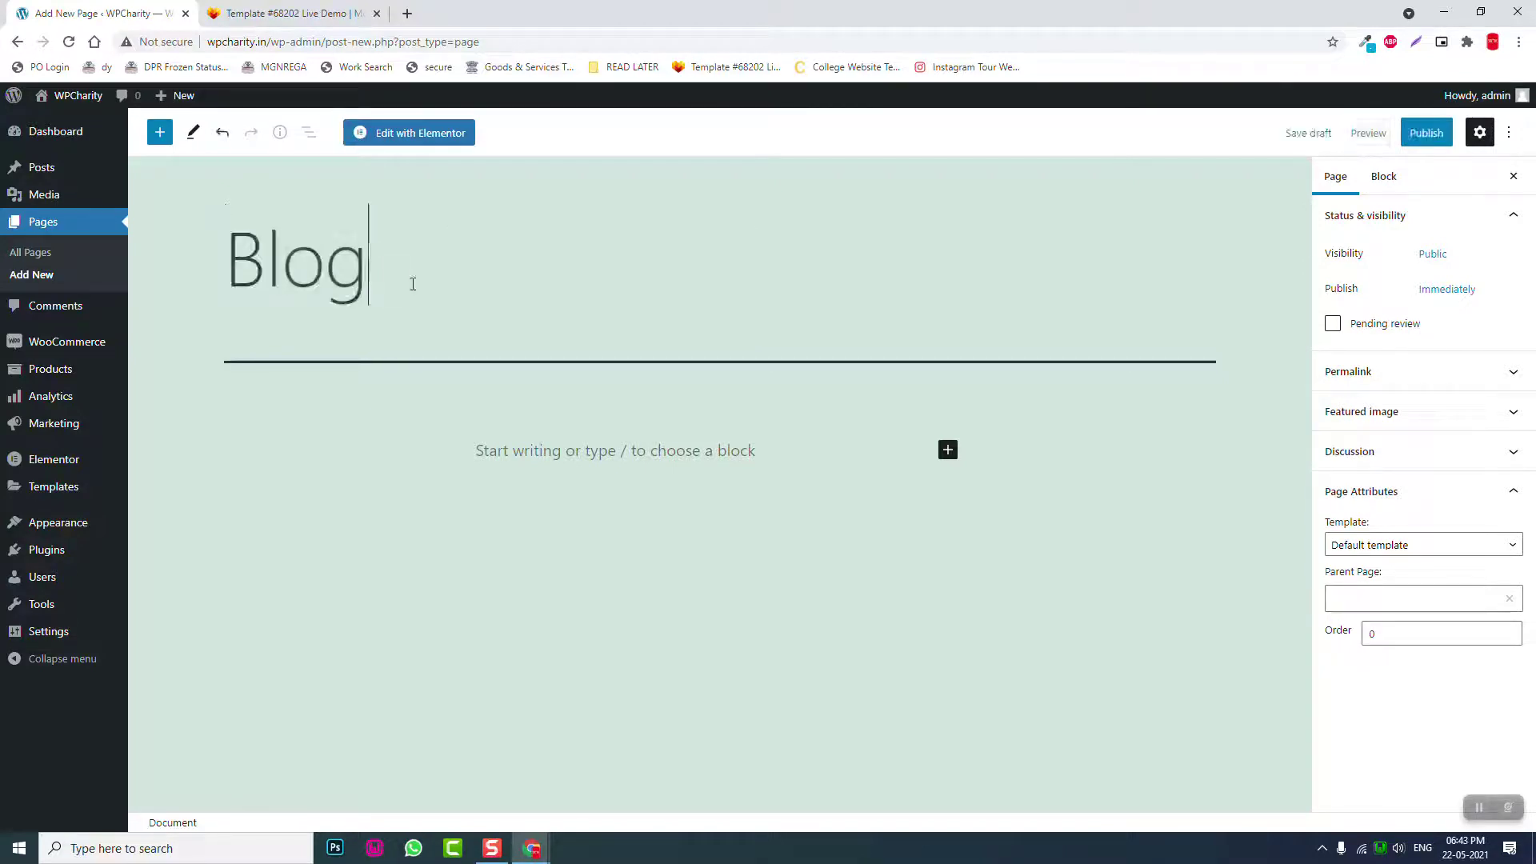
- Apply the Elementor Full Width template to the Blog page and publish it
click(1404, 545)
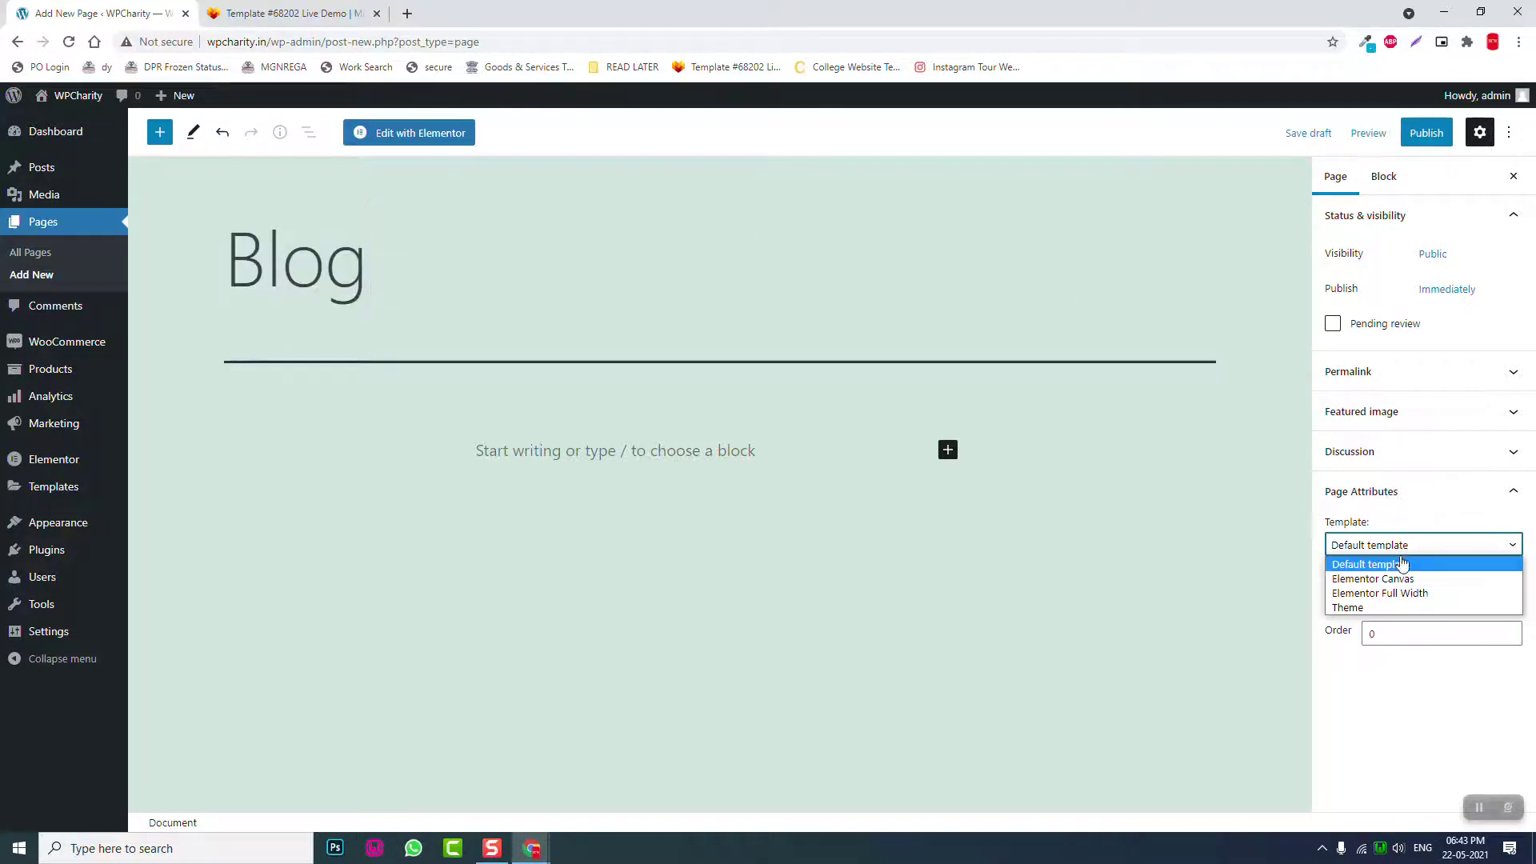
click(1414, 594)
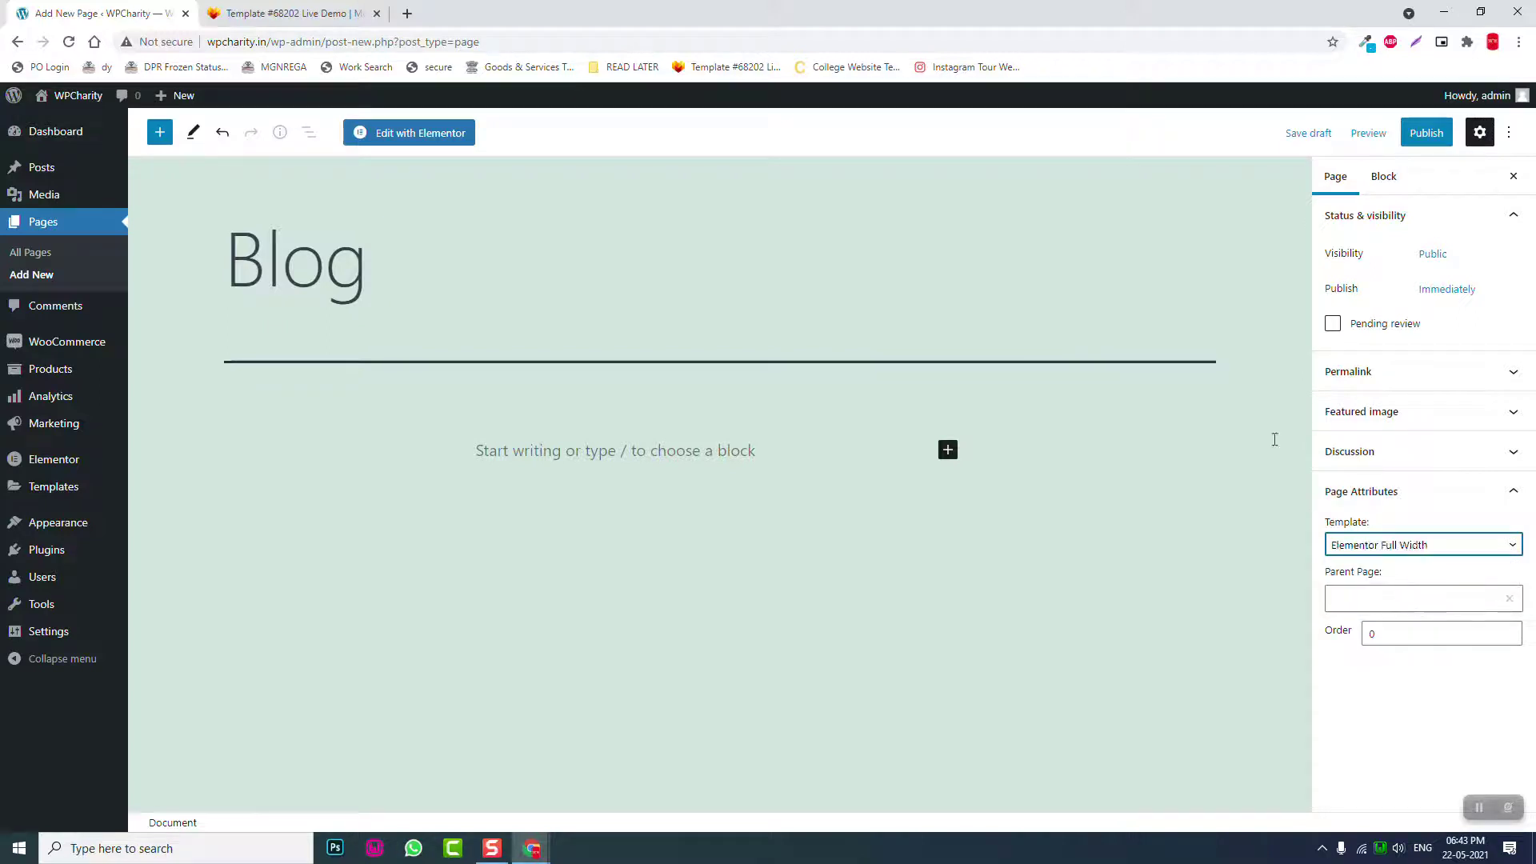
click(1432, 132)
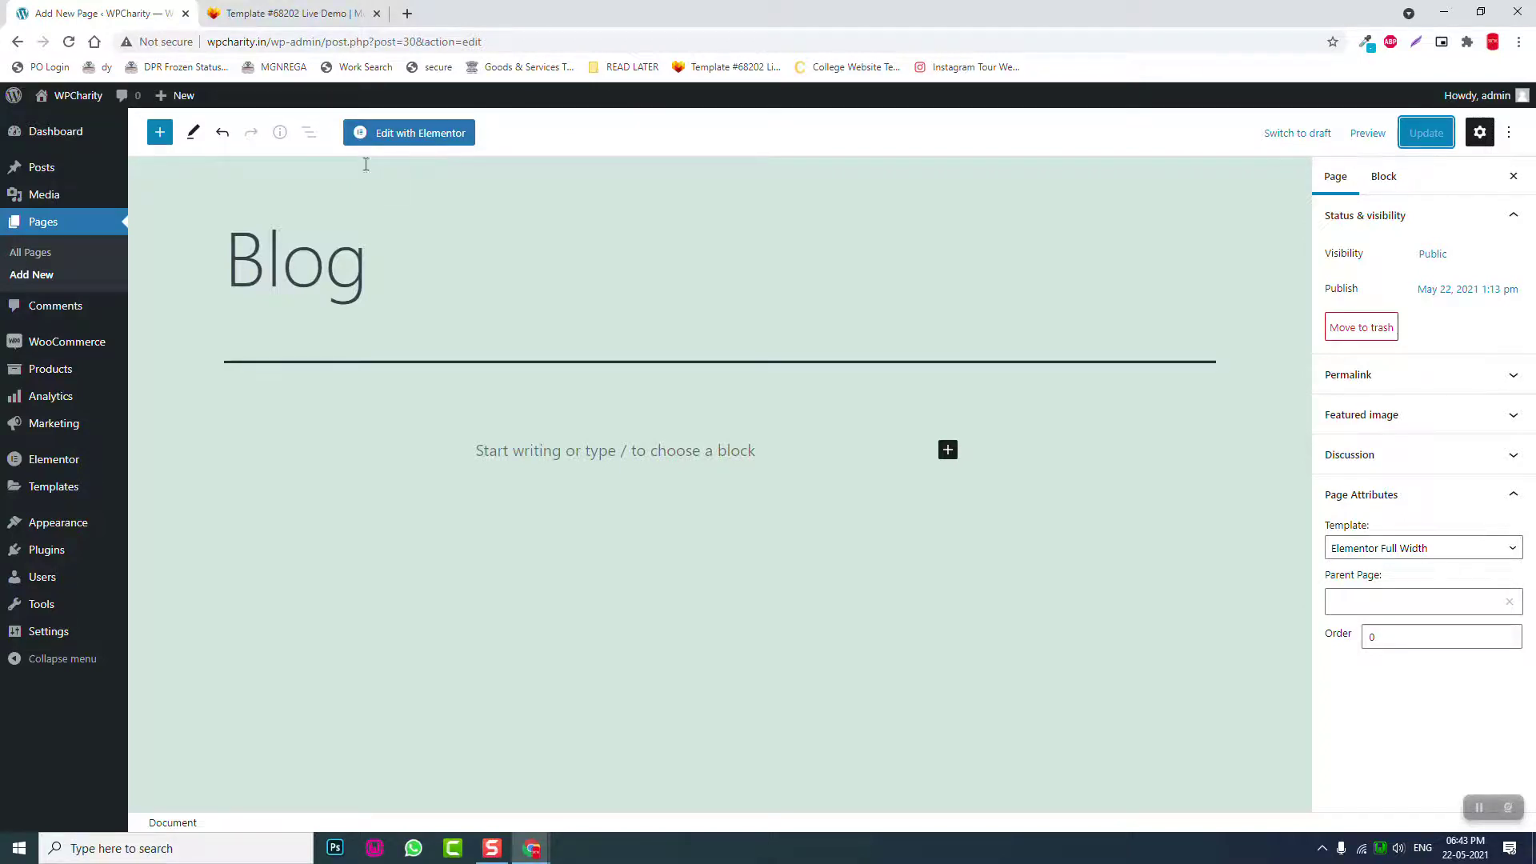
- Start a new page and title it Single Project
click(40, 276)
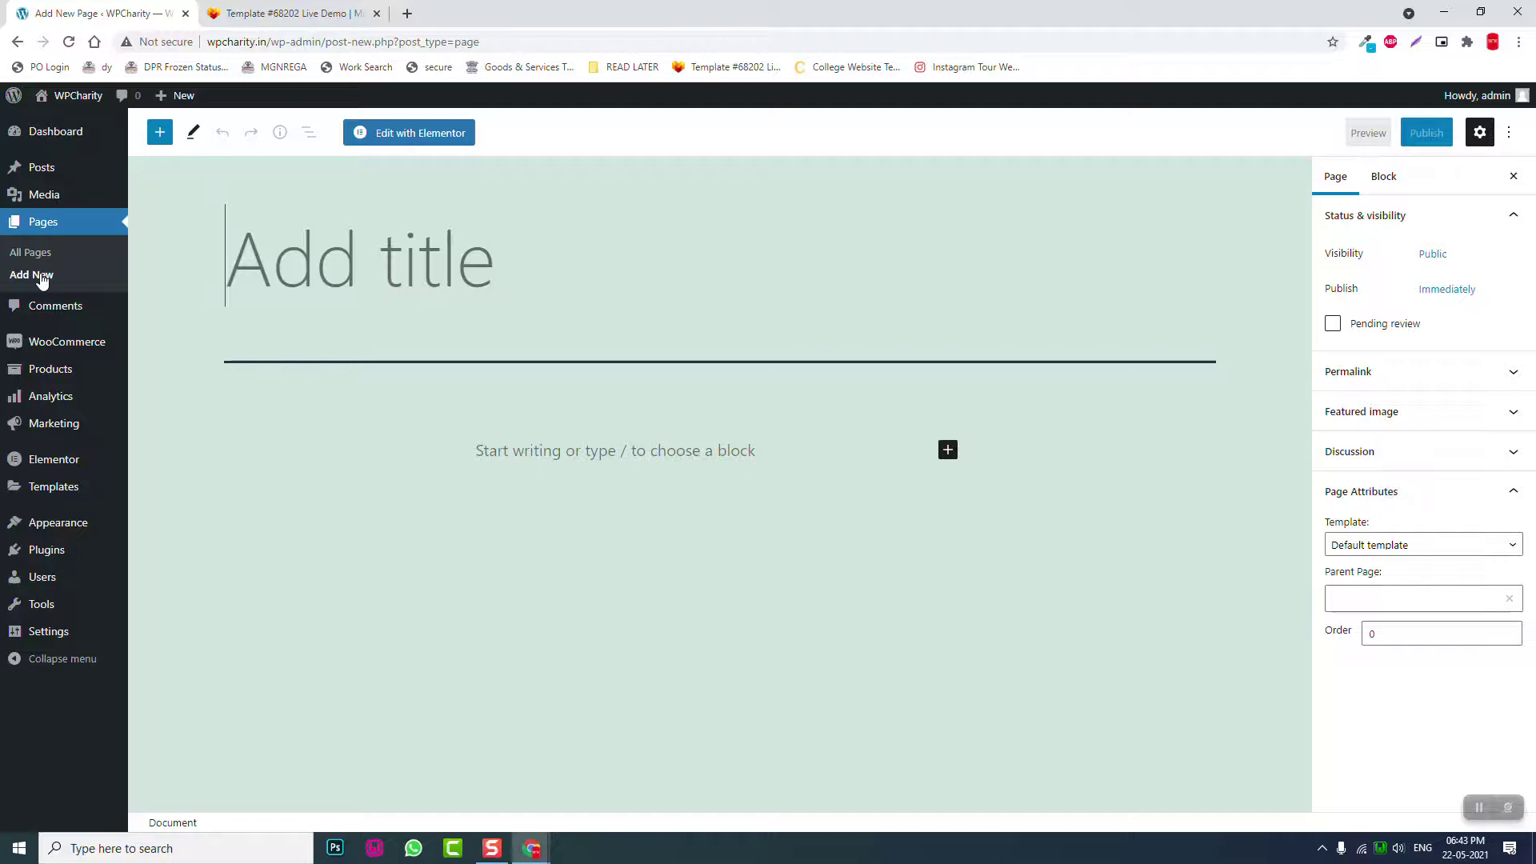
text(is)
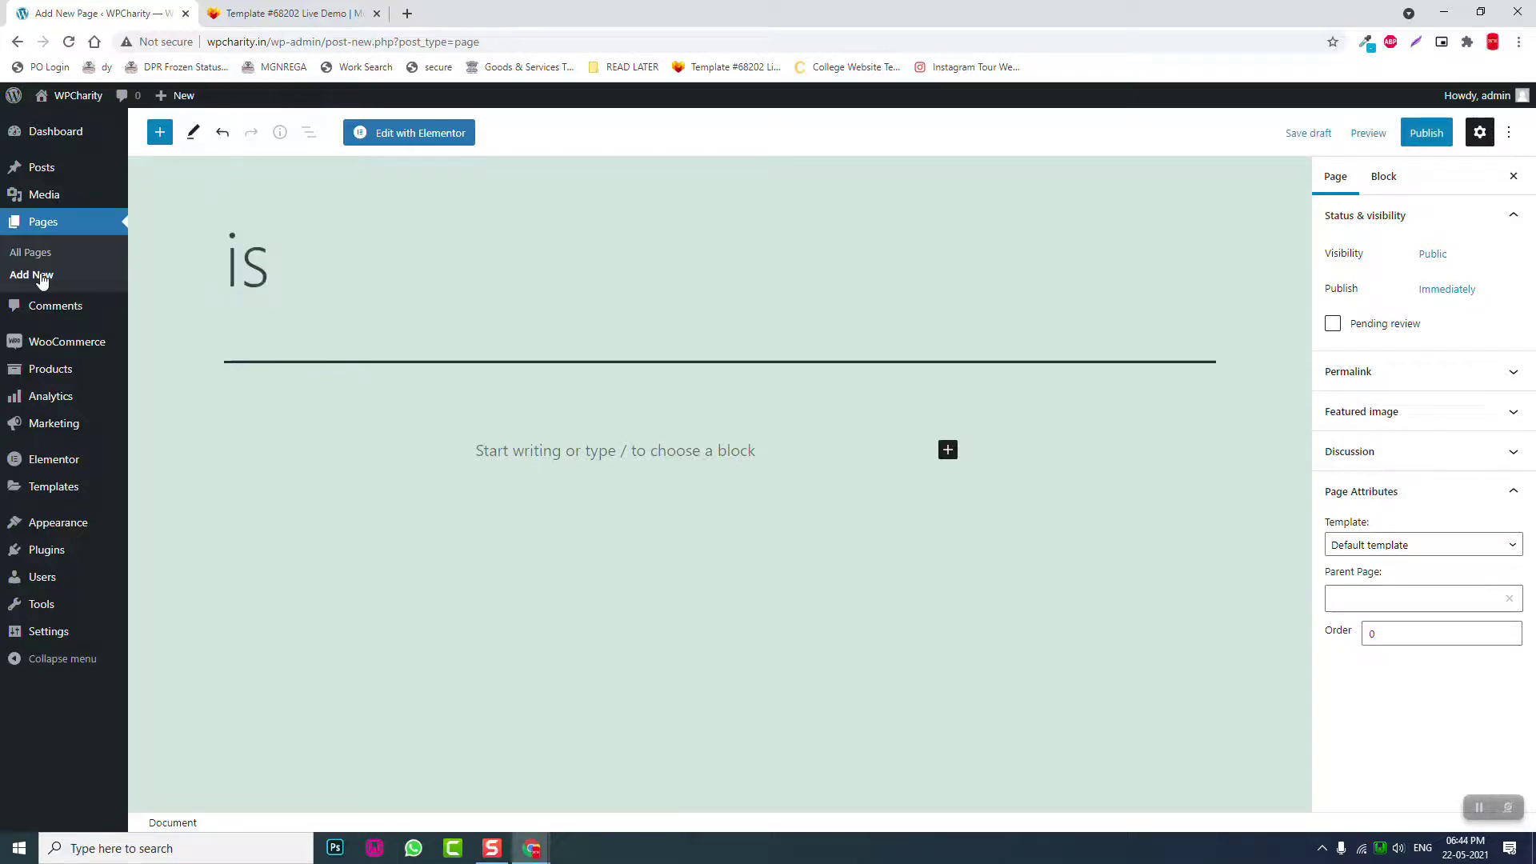
key(BackSpace)
key(BackSpace)
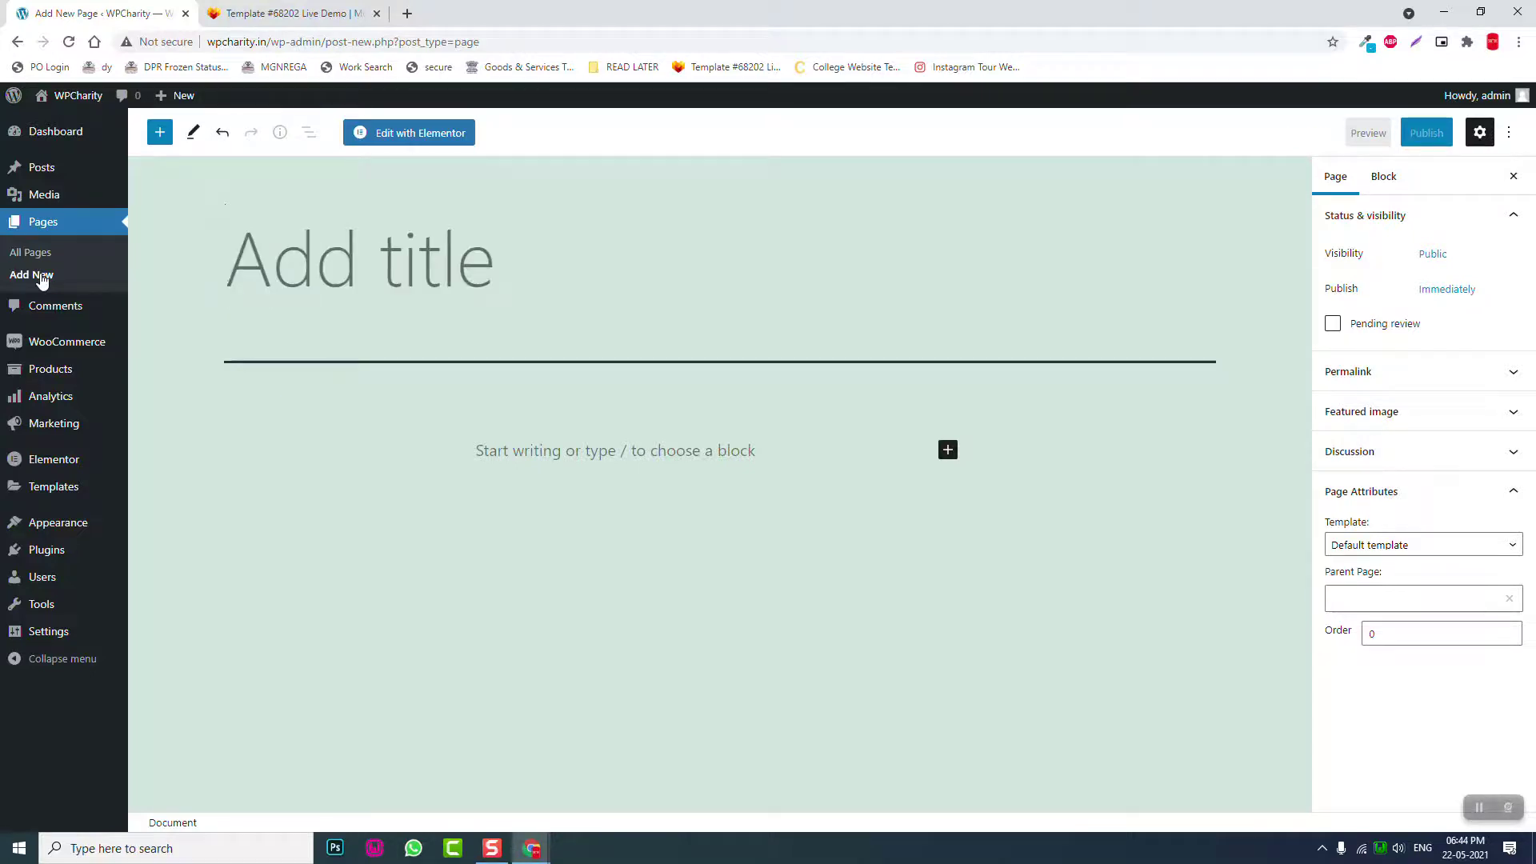
text(Single)
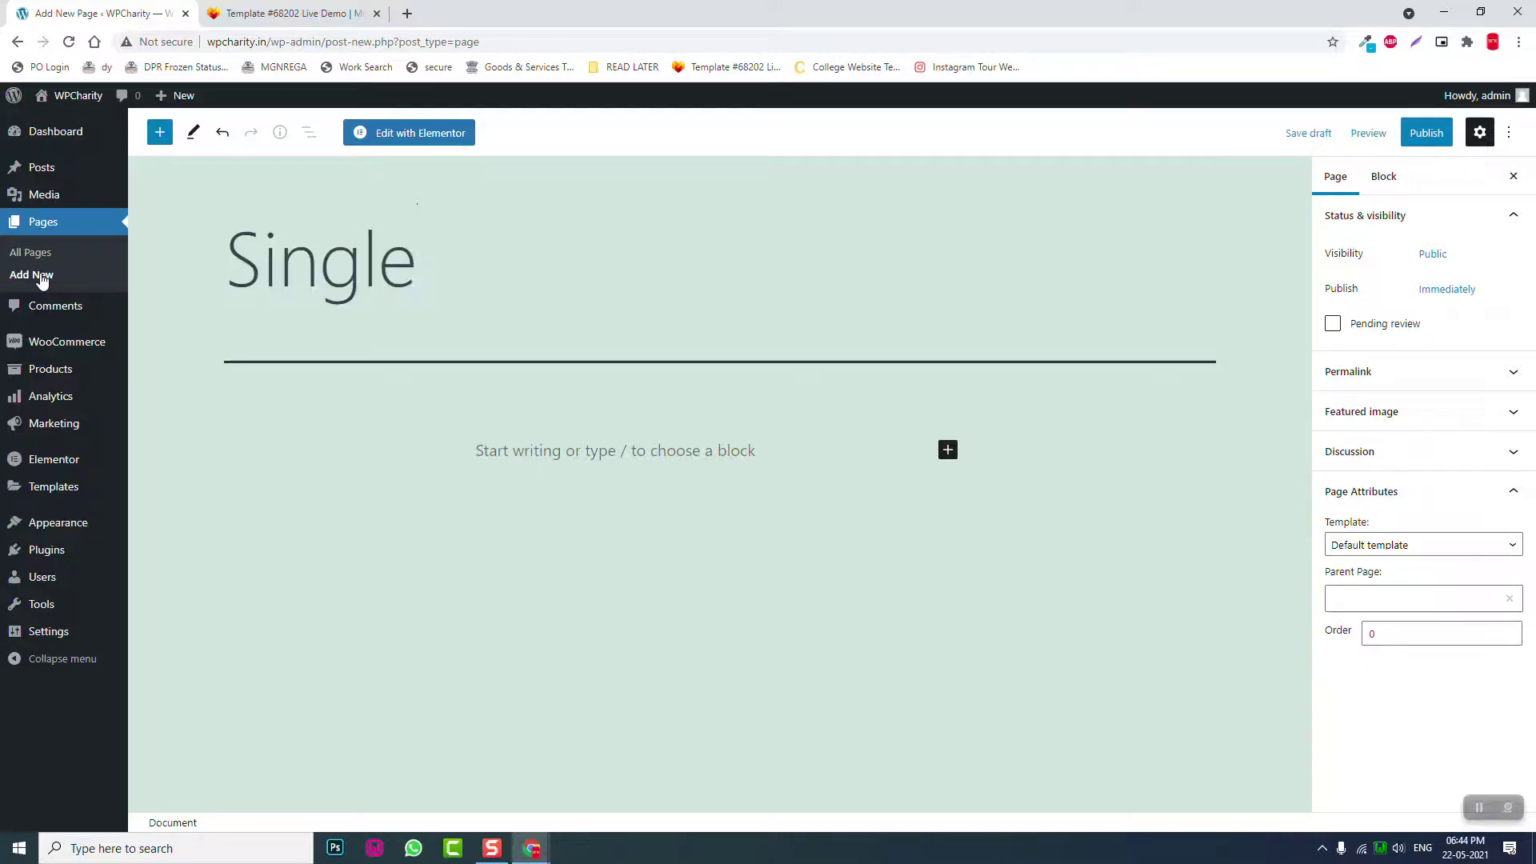
text( Project)
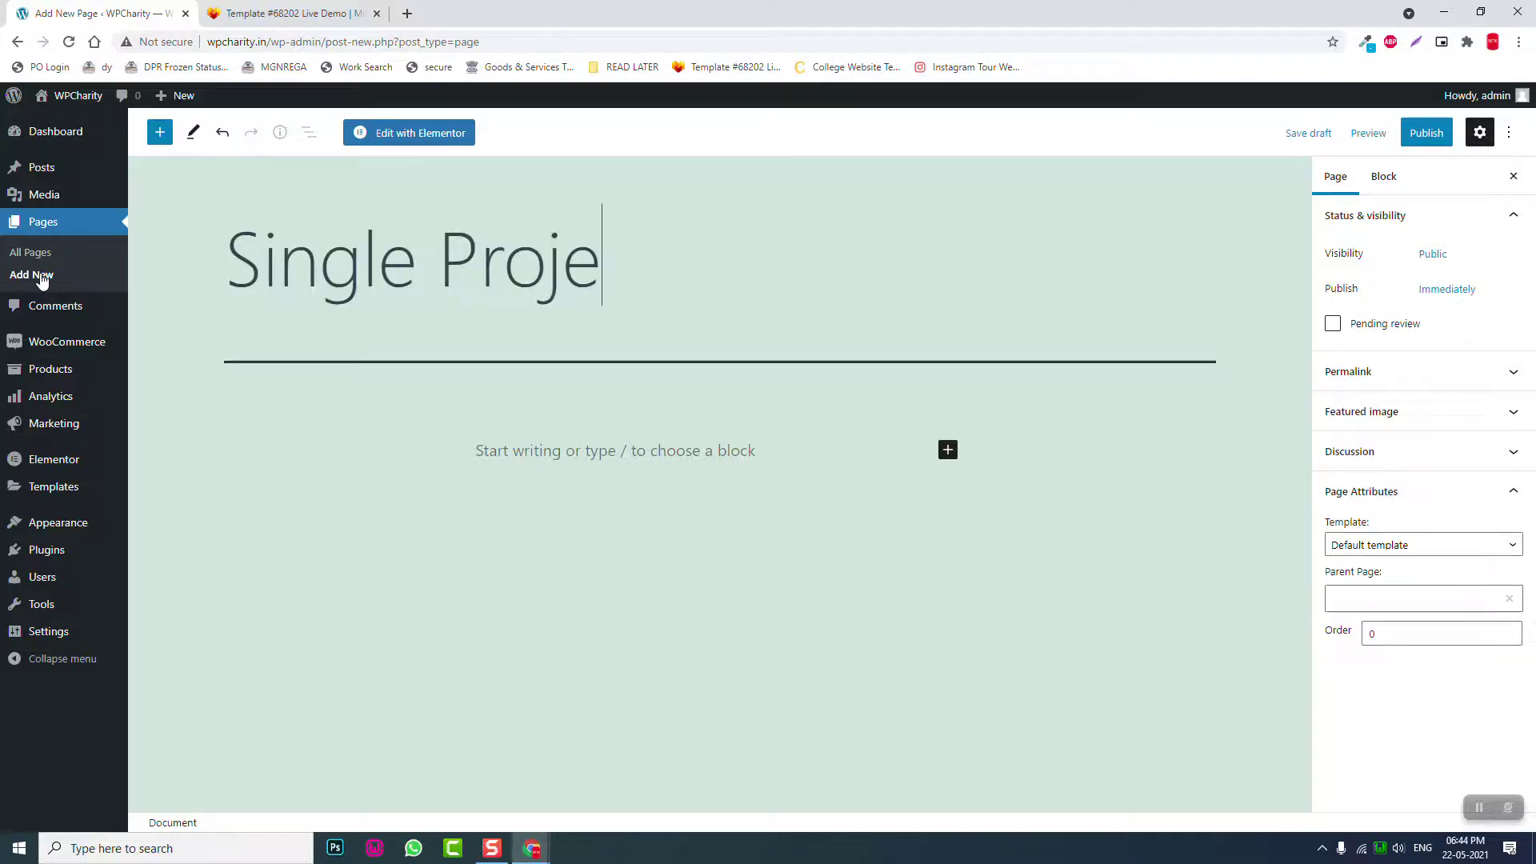
- Give the Single Project page the Elementor Full Width template and publish it
click(1440, 547)
click(1440, 593)
click(1428, 132)
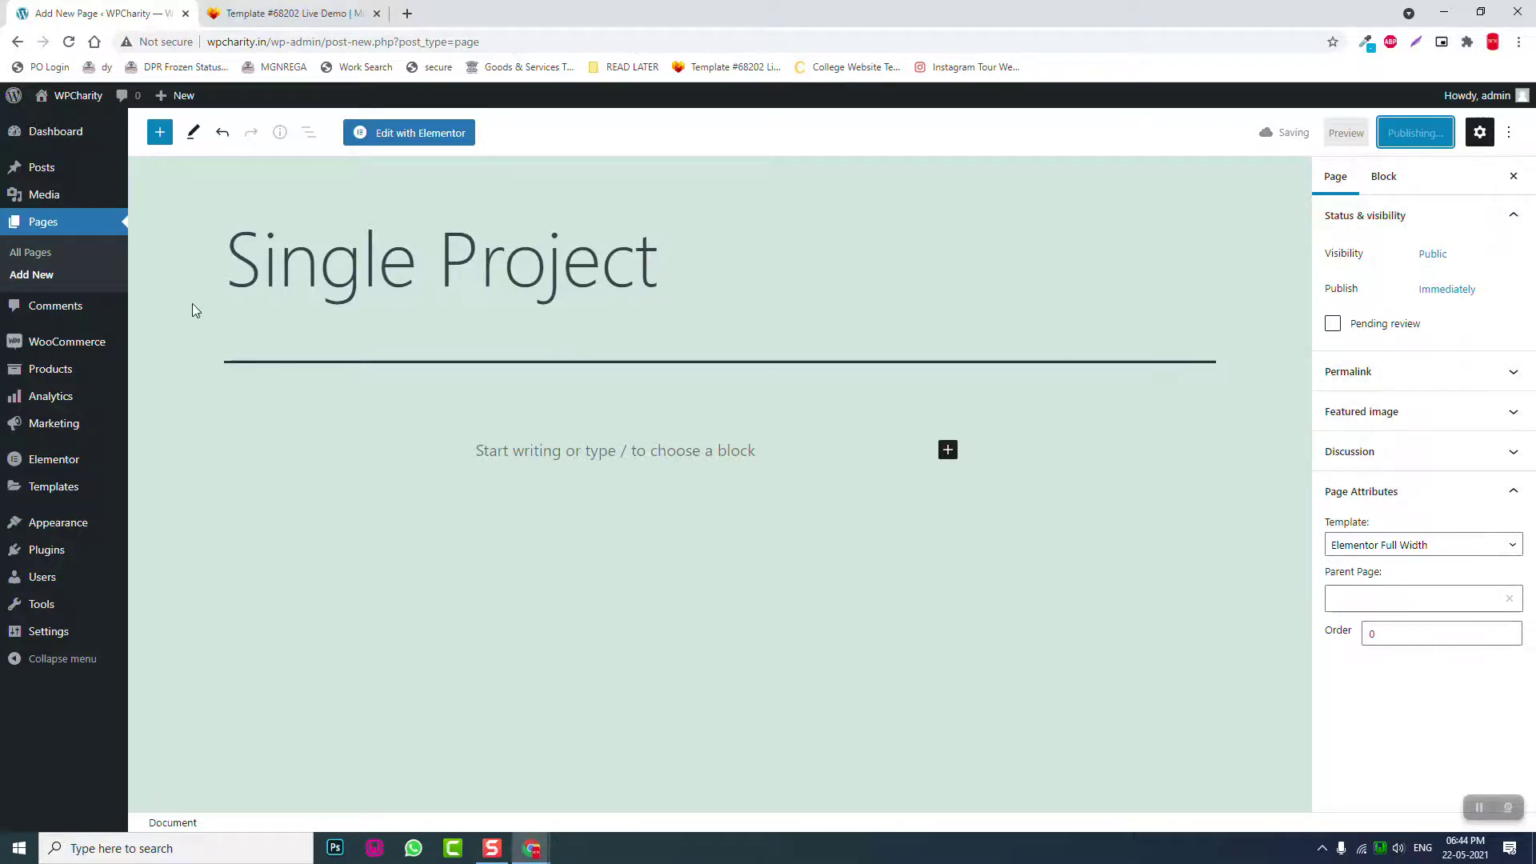
- Create a new page titled Single Volunteer with the Elementor Full Width template and publish it
click(51, 275)
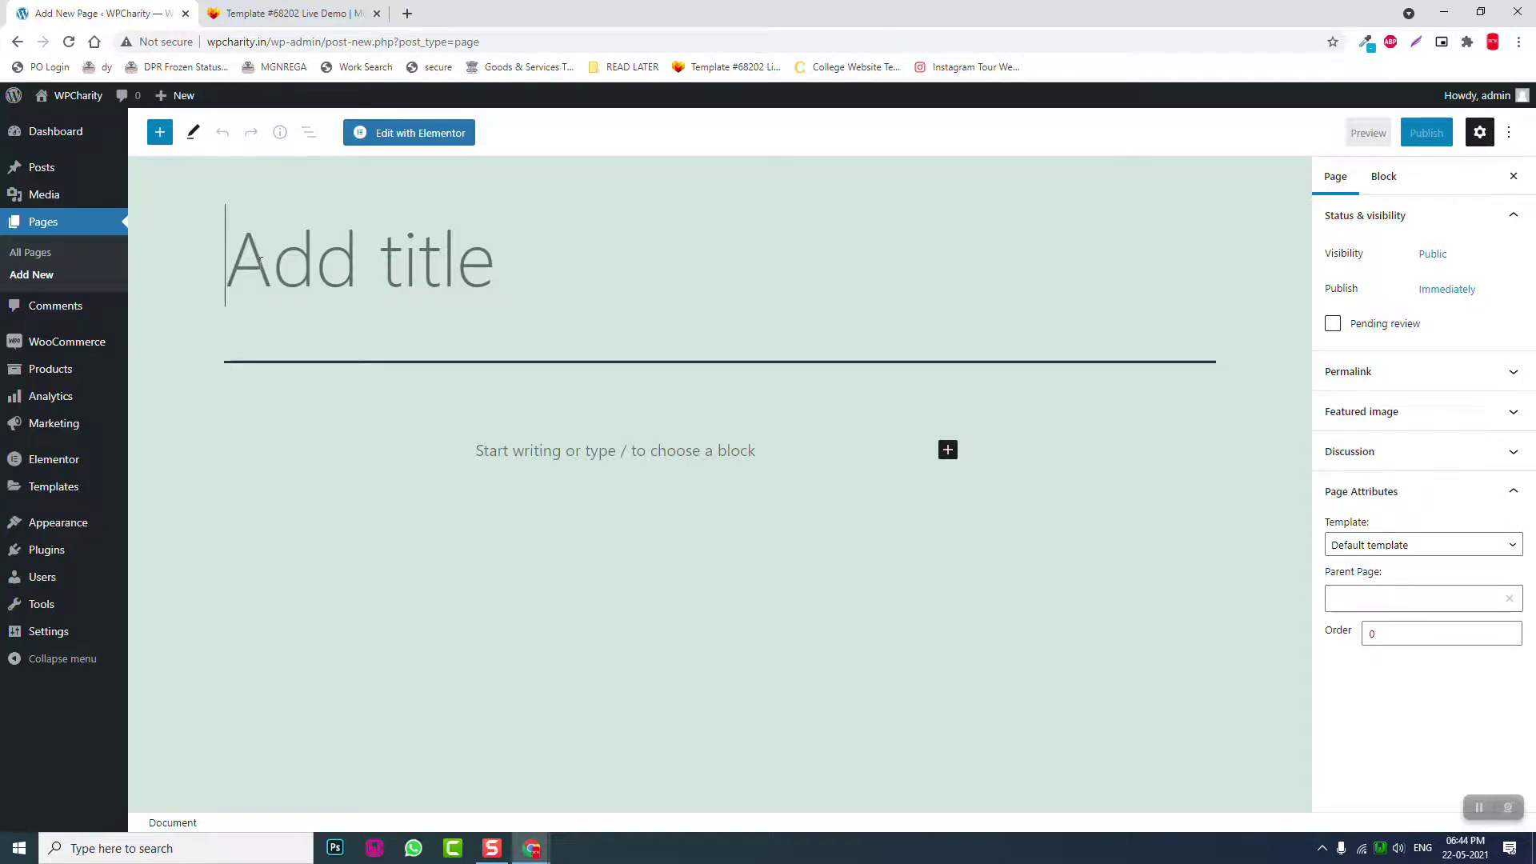
text(Single Volunteer)
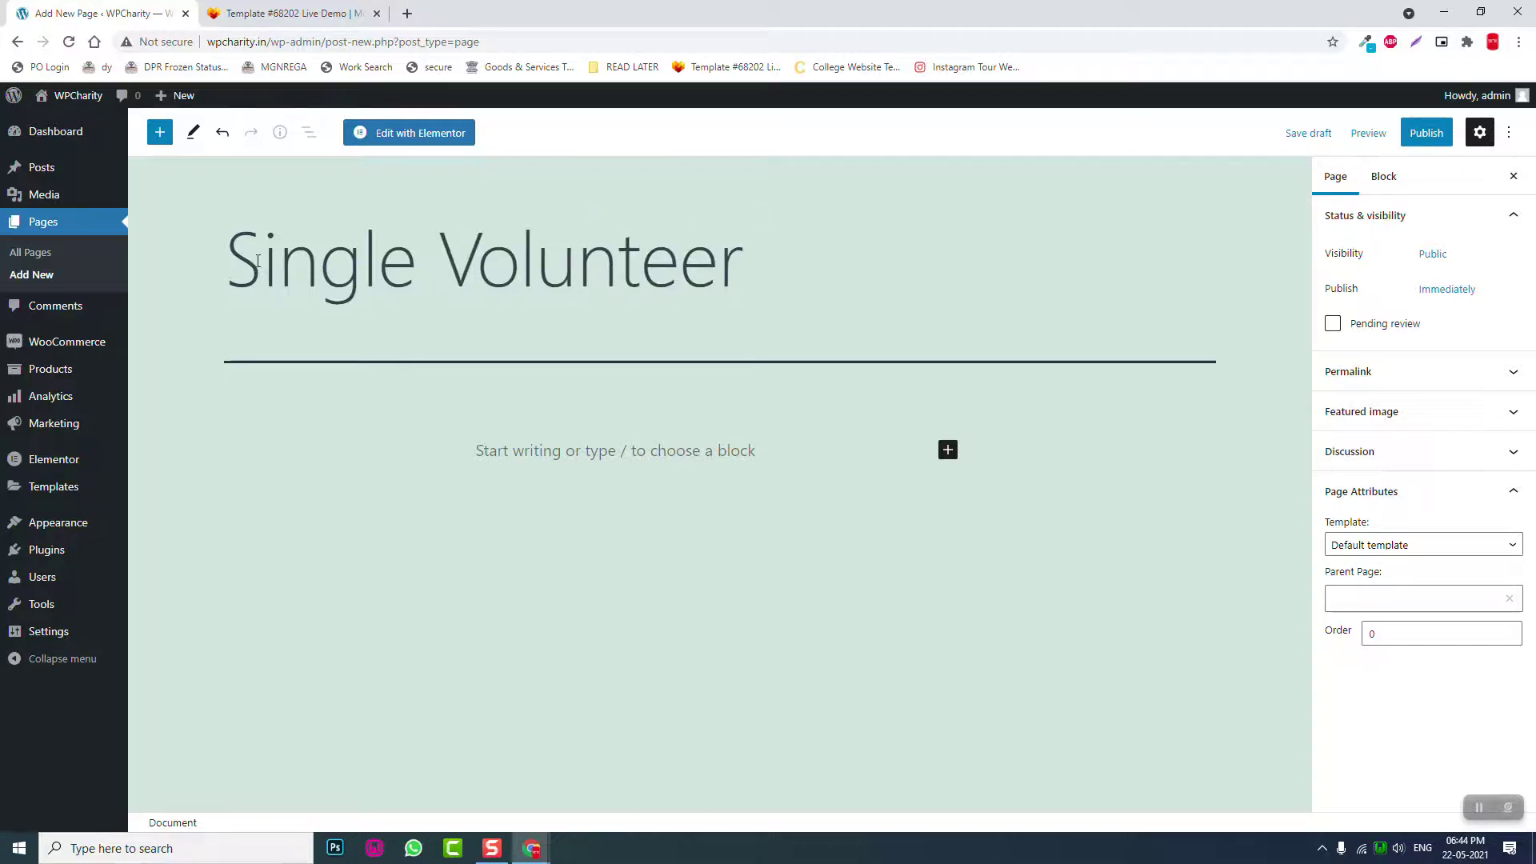
click(1405, 545)
click(1408, 569)
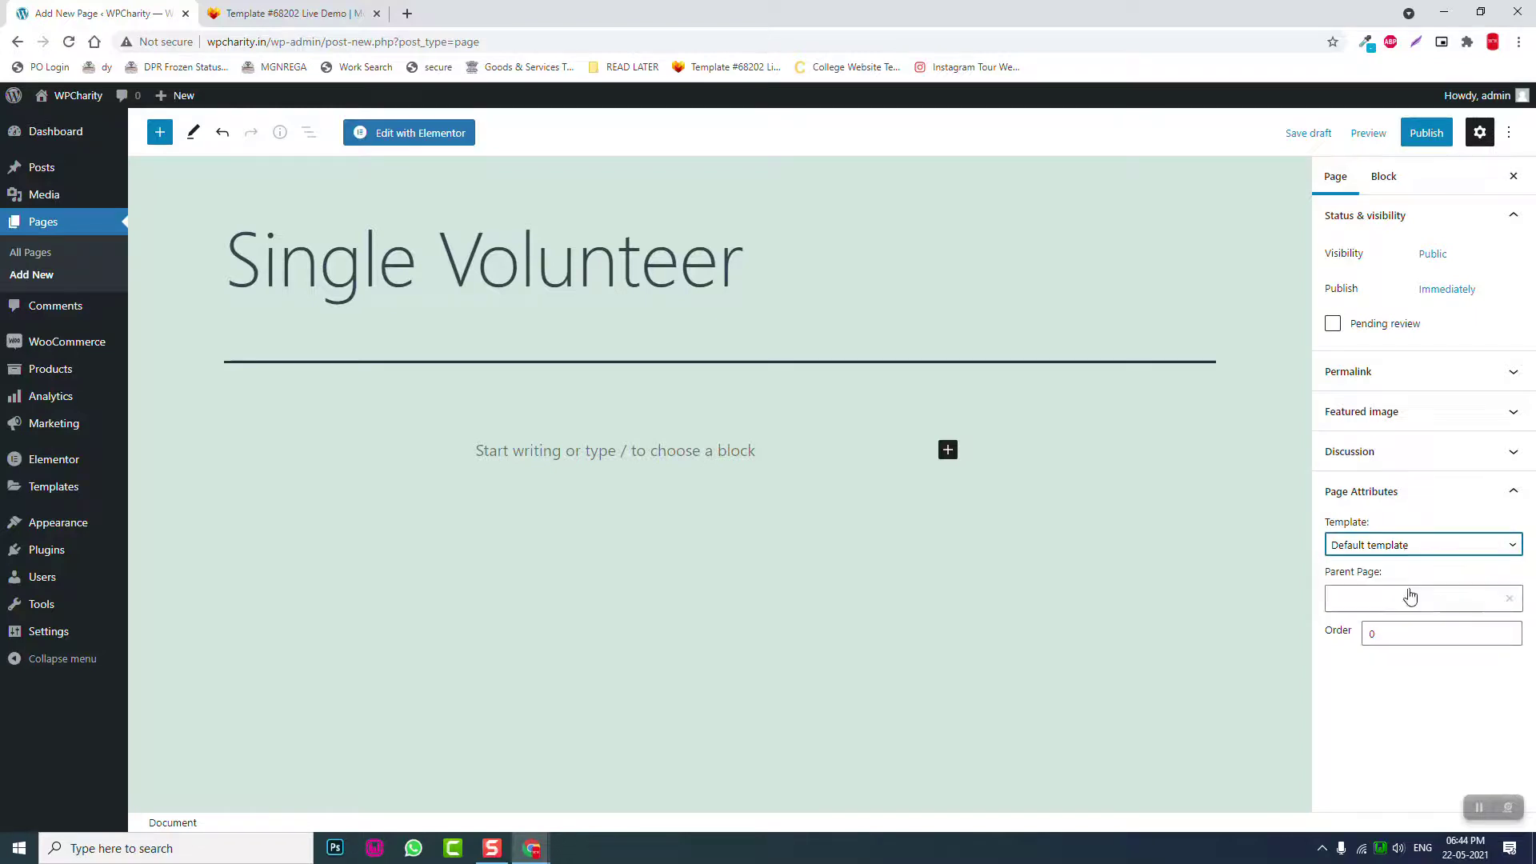
click(1420, 141)
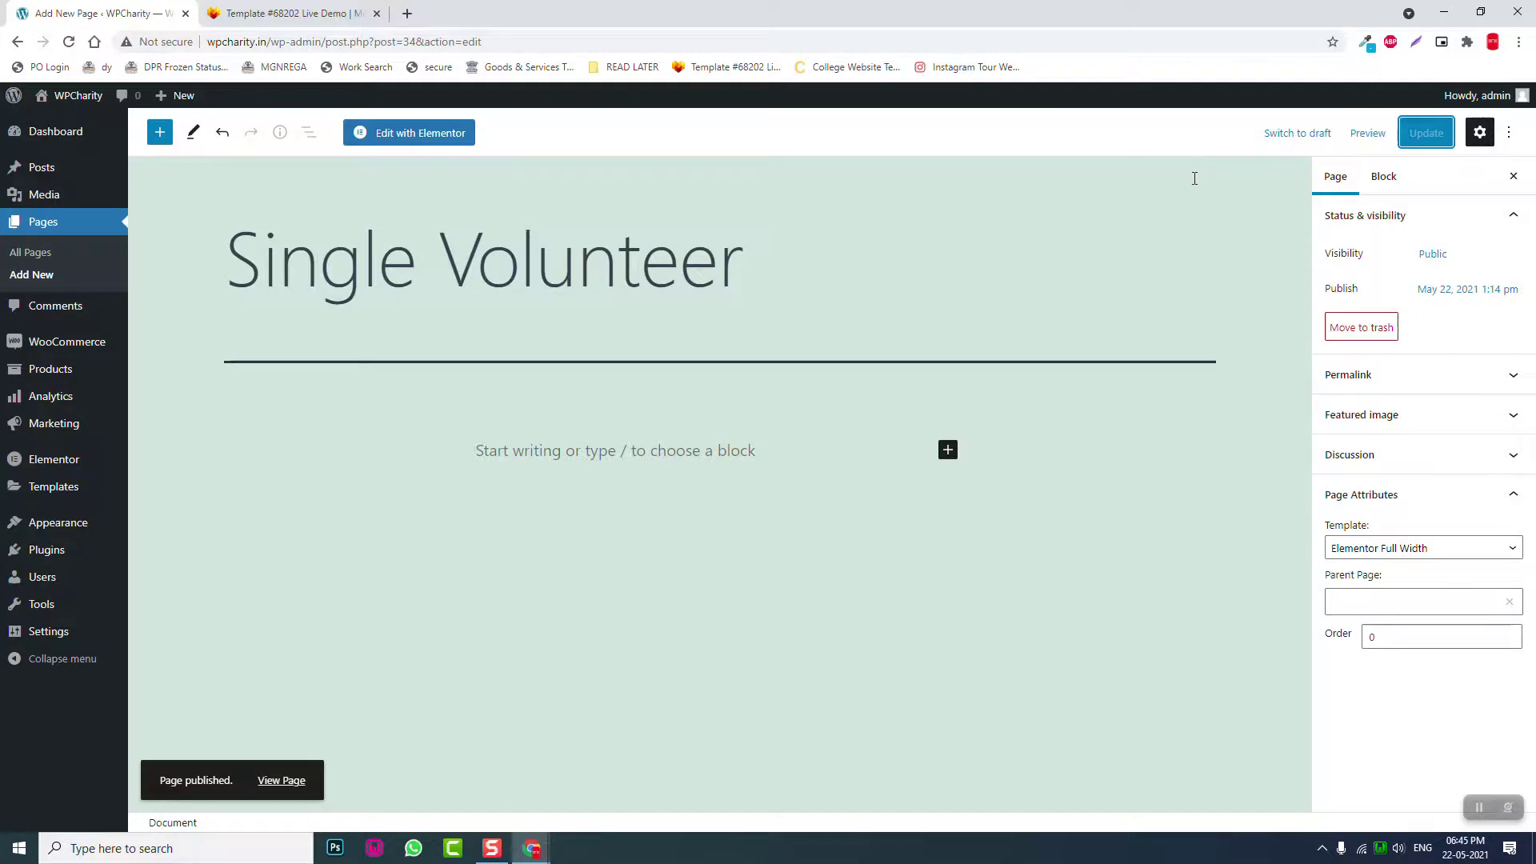
- In the reading settings, make the homepage a static page using Home, assign Blog as the posts page, and save
mouse_move(4, 423)
mouse_move(46, 633)
click(173, 662)
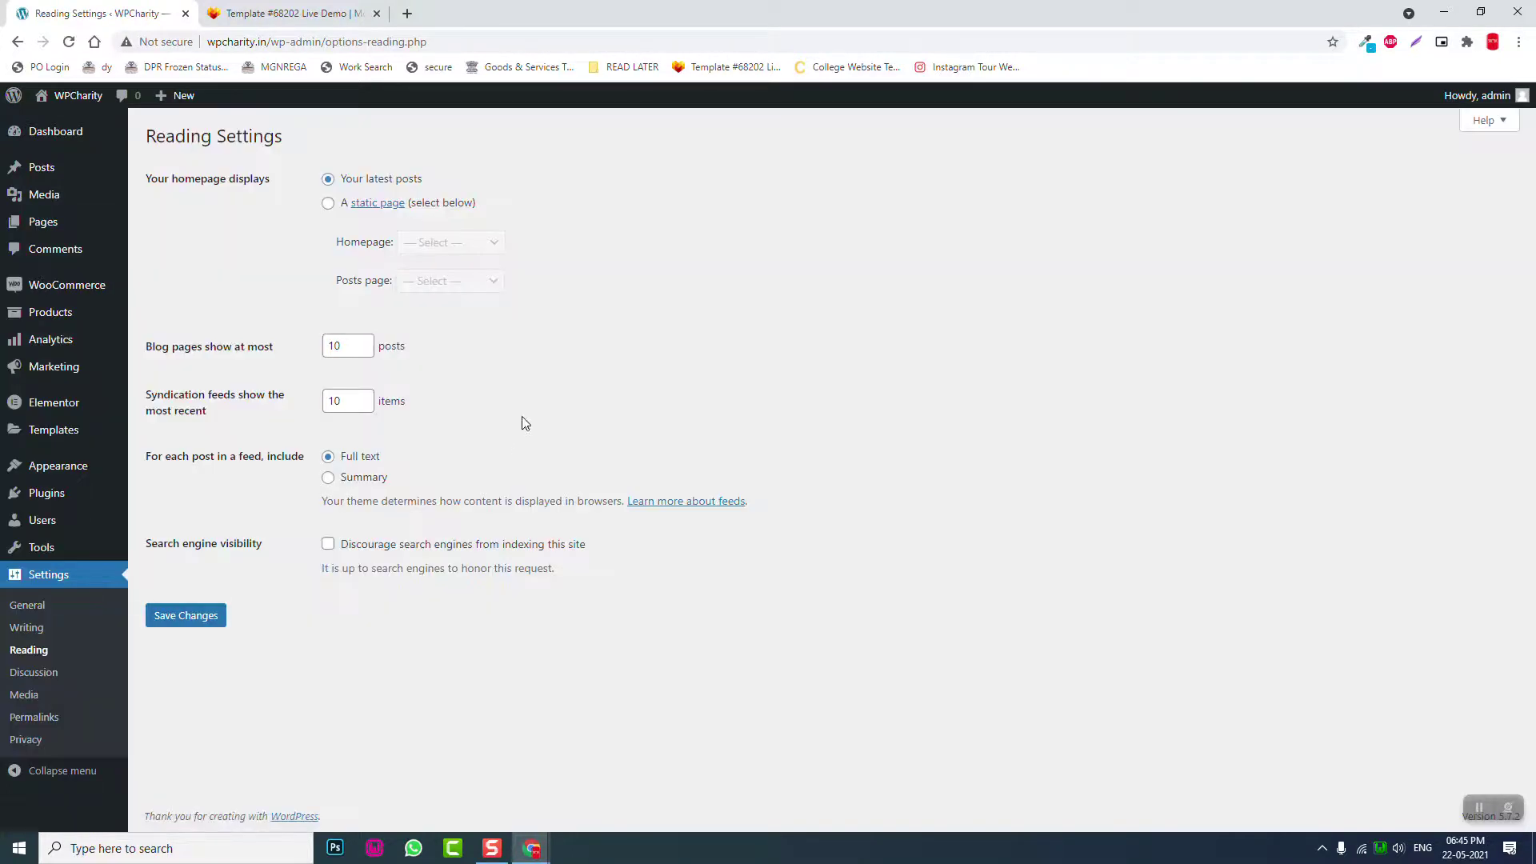
click(328, 203)
click(483, 250)
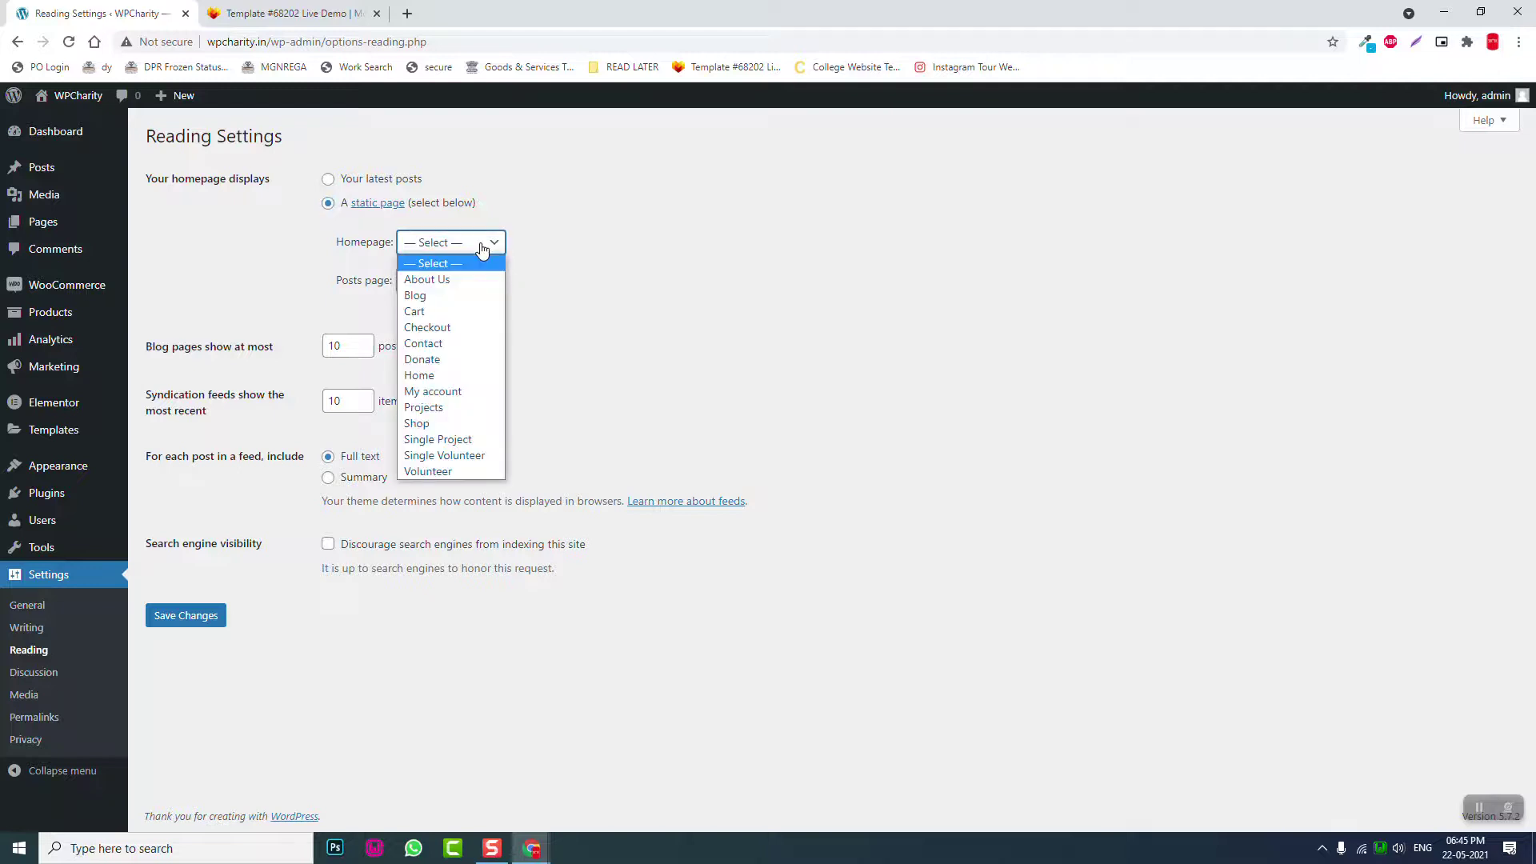
click(448, 375)
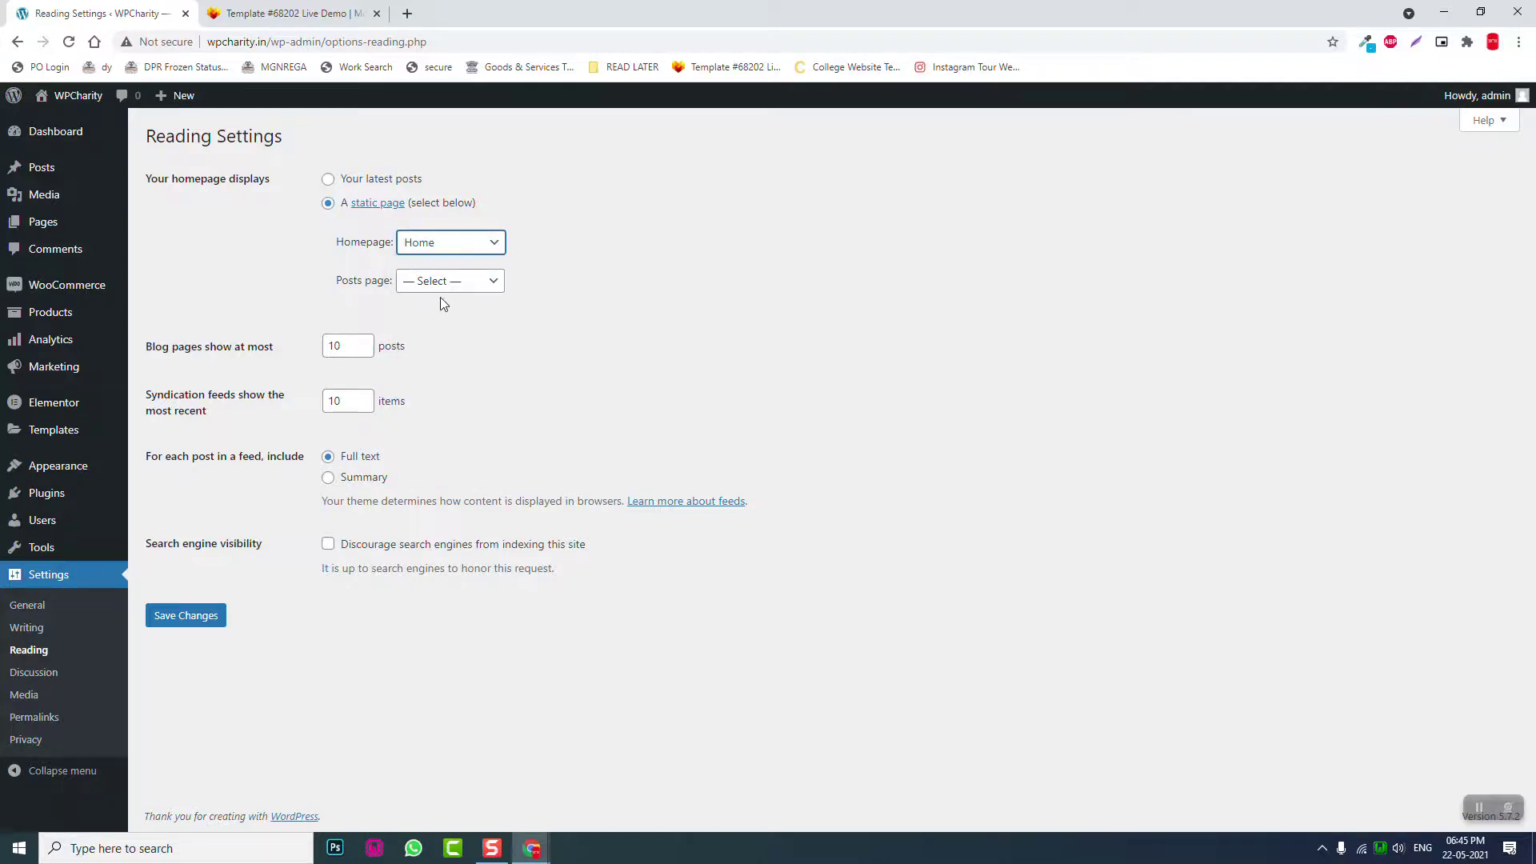
click(439, 280)
click(423, 336)
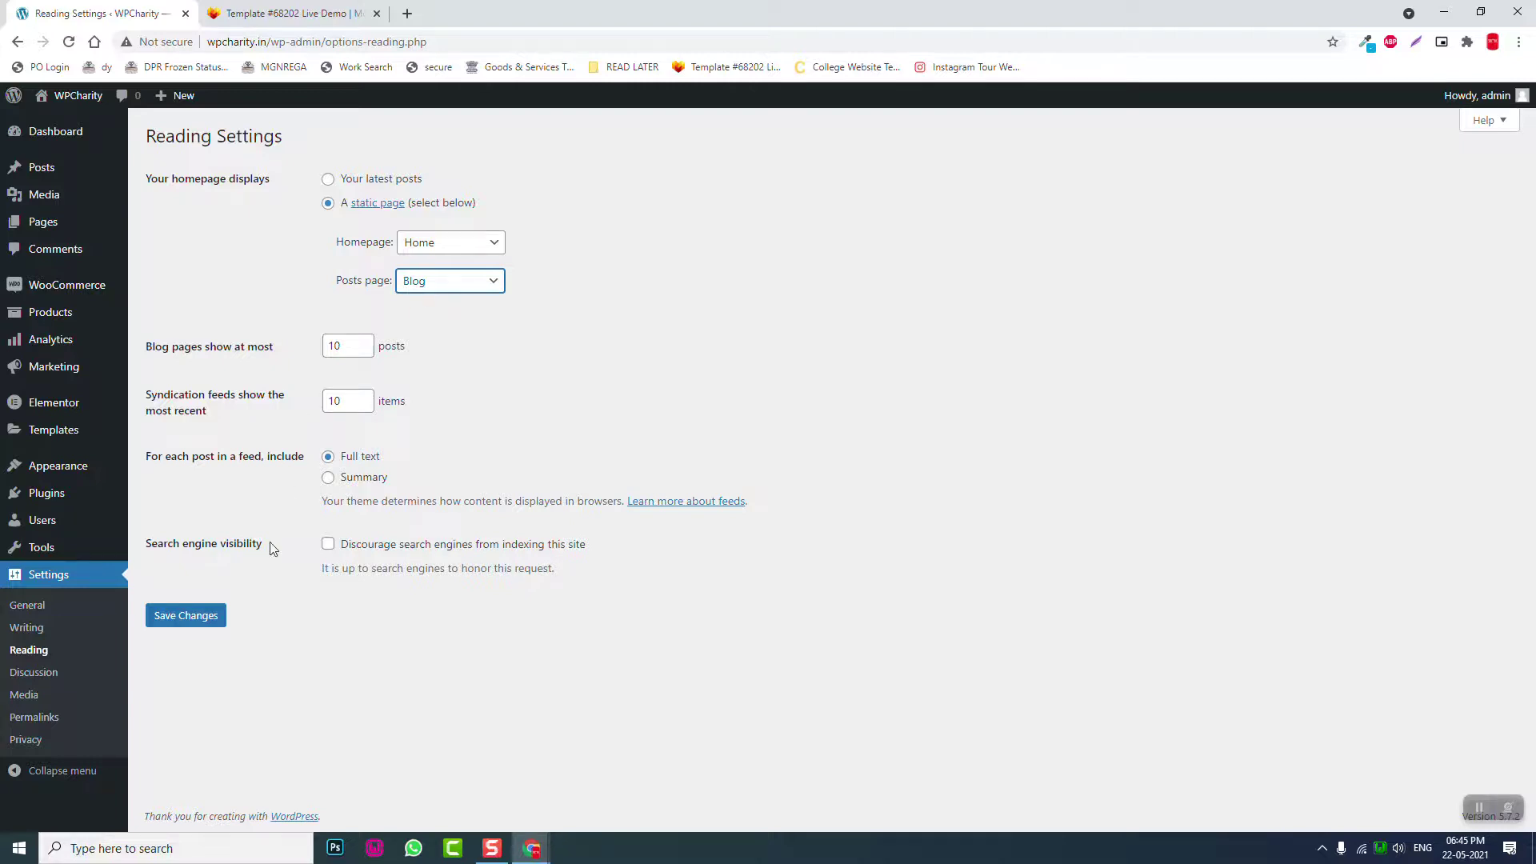
click(197, 618)
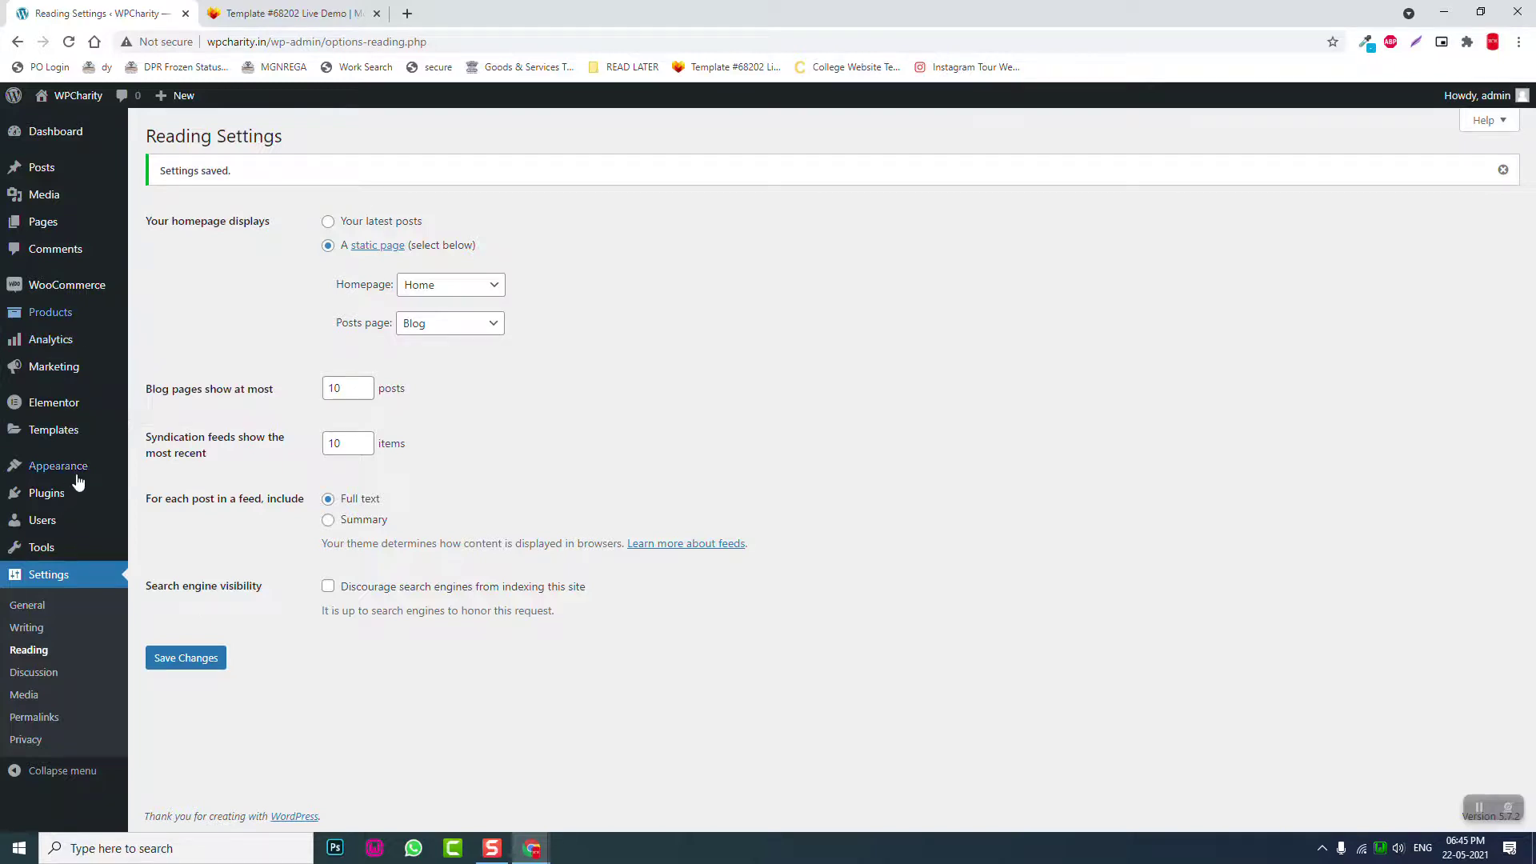
- Create a navigation menu named Primary Menu and assign it to the Primary menu display location
mouse_move(83, 472)
click(166, 538)
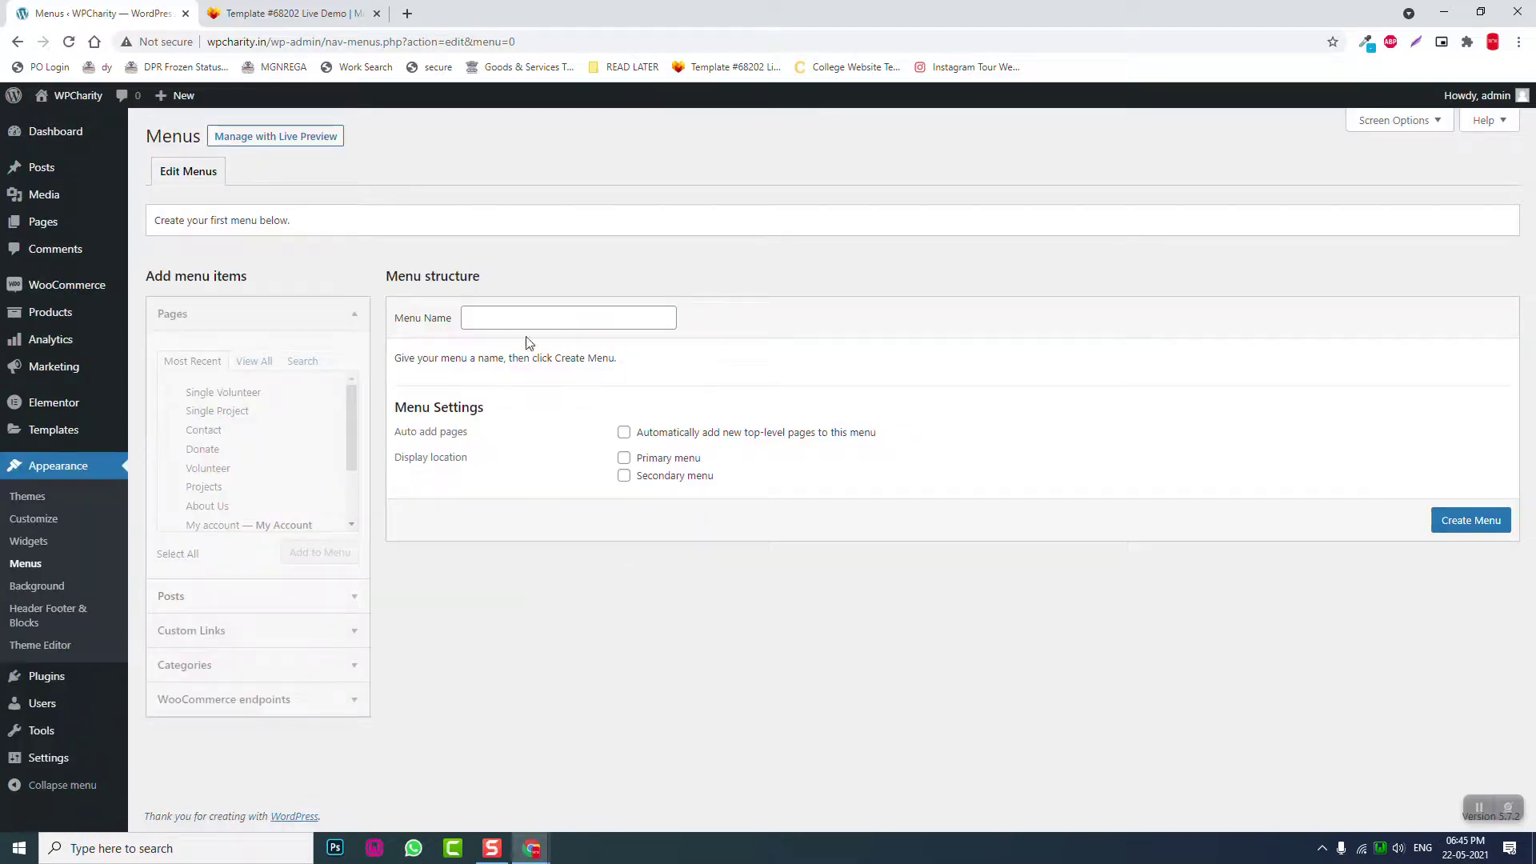
click(644, 466)
click(579, 314)
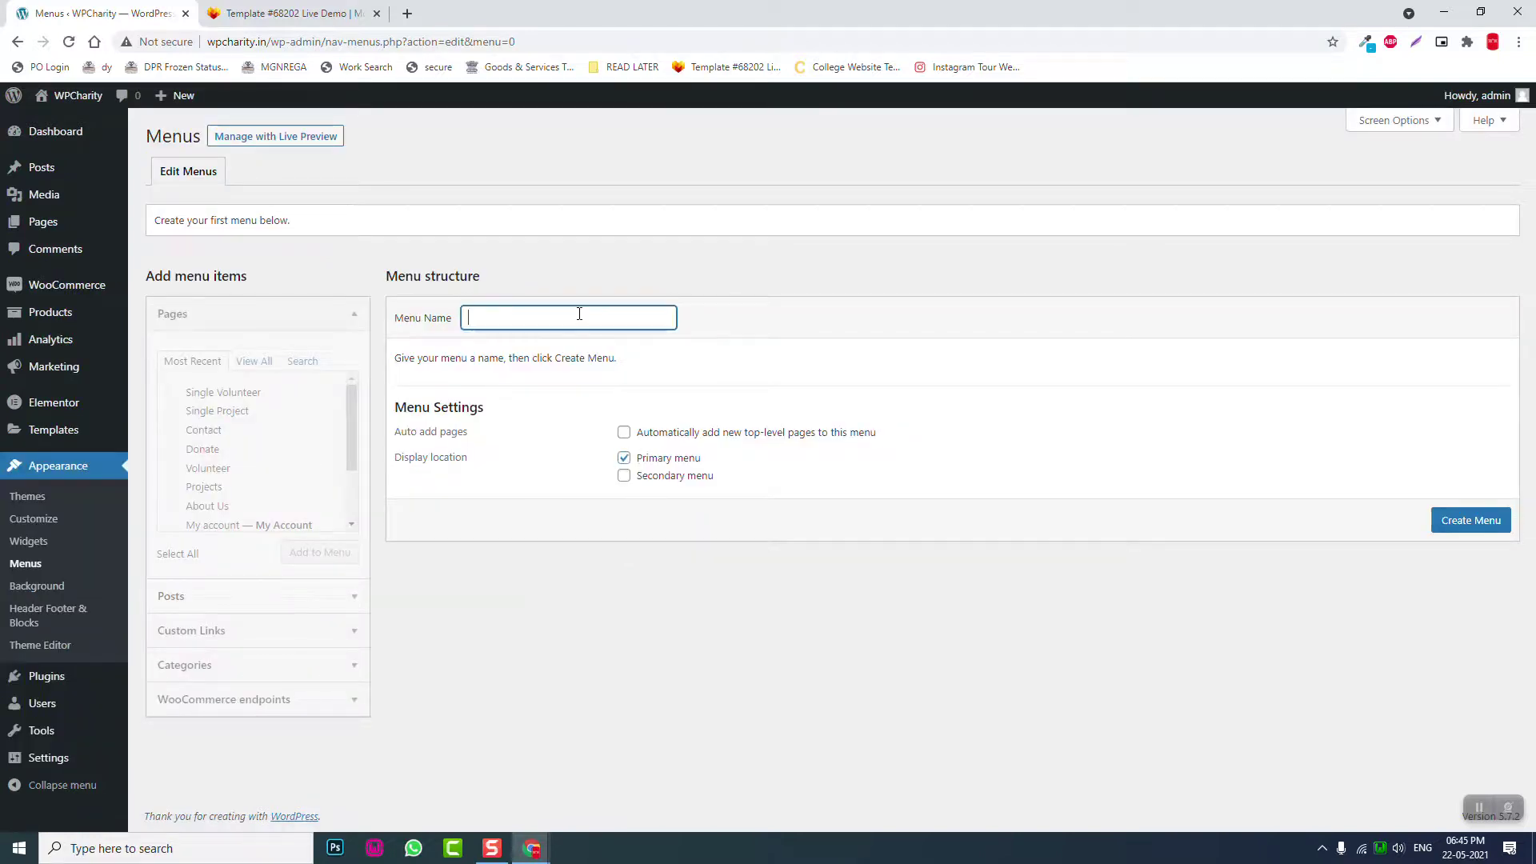
text(Primary Menu)
click(1495, 524)
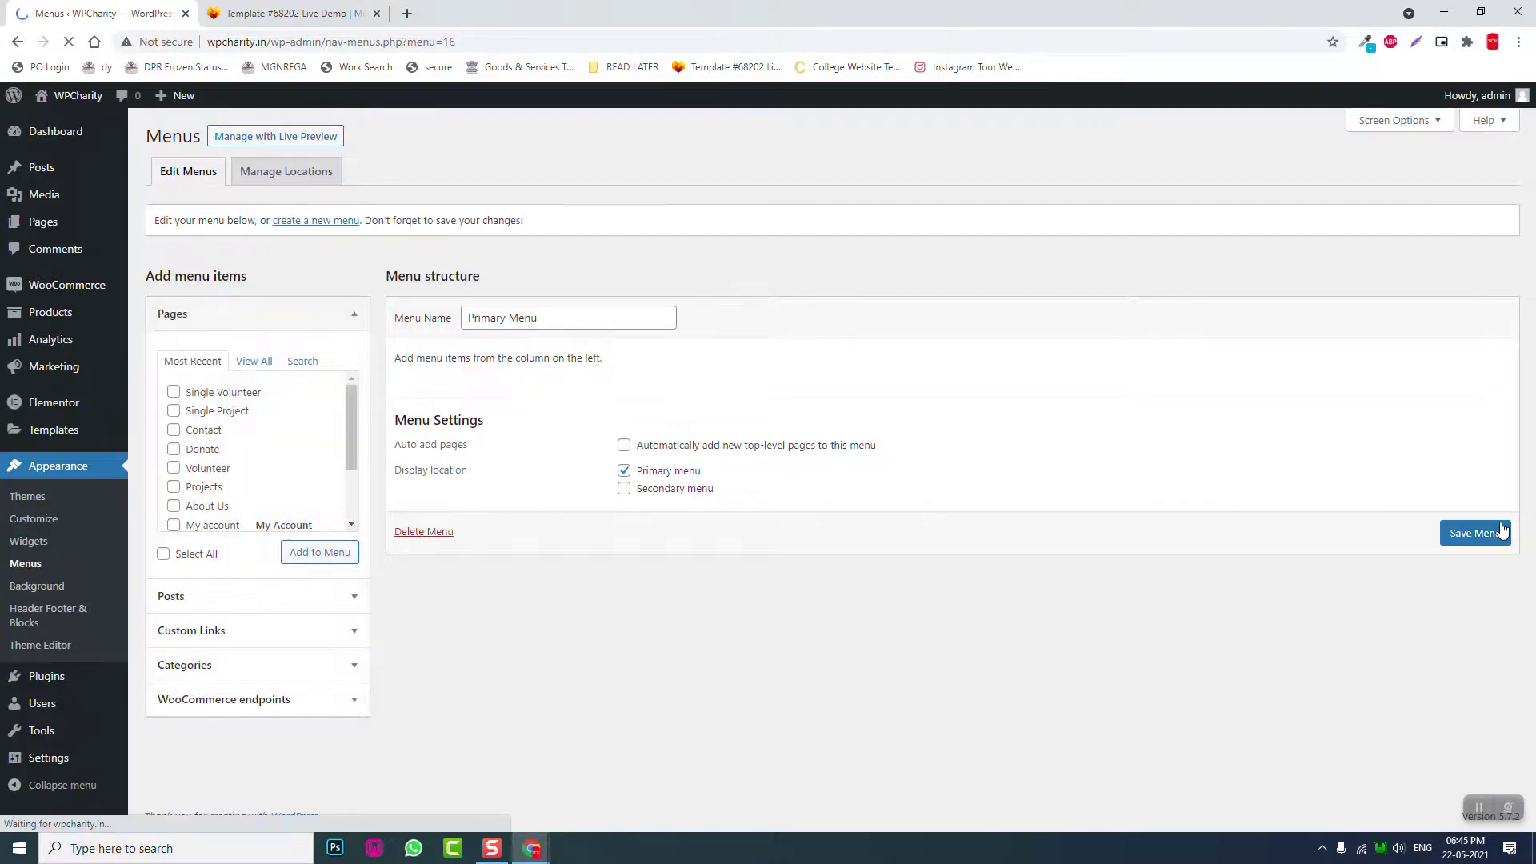
- Add the Home, About Us, Contact, Donate, Projects and Volunteer pages to the Primary Menu
click(268, 360)
click(244, 395)
click(206, 431)
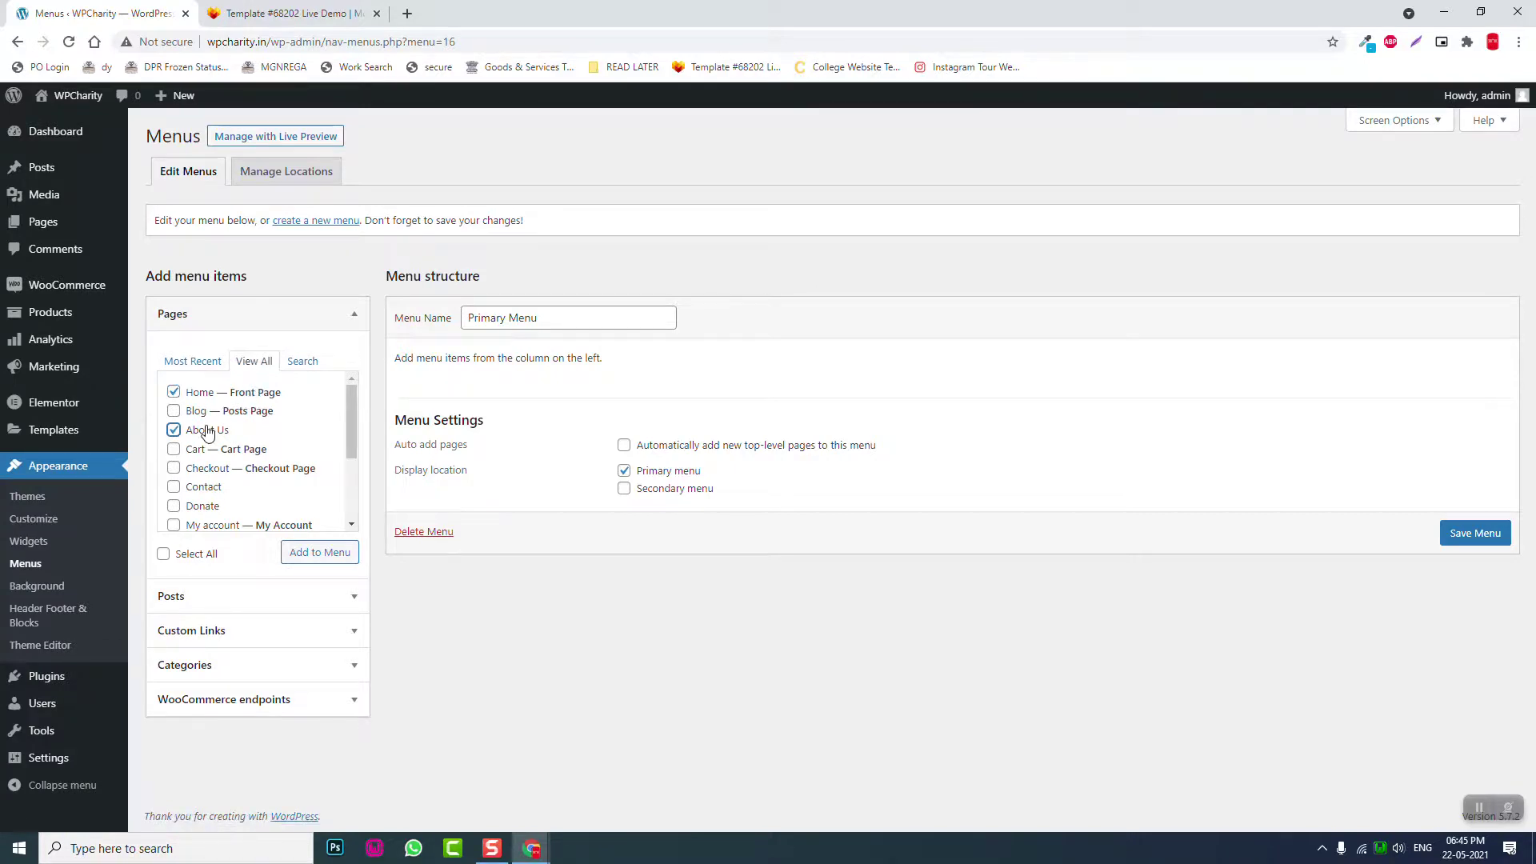
click(206, 487)
scroll(209, 492, down, 1)
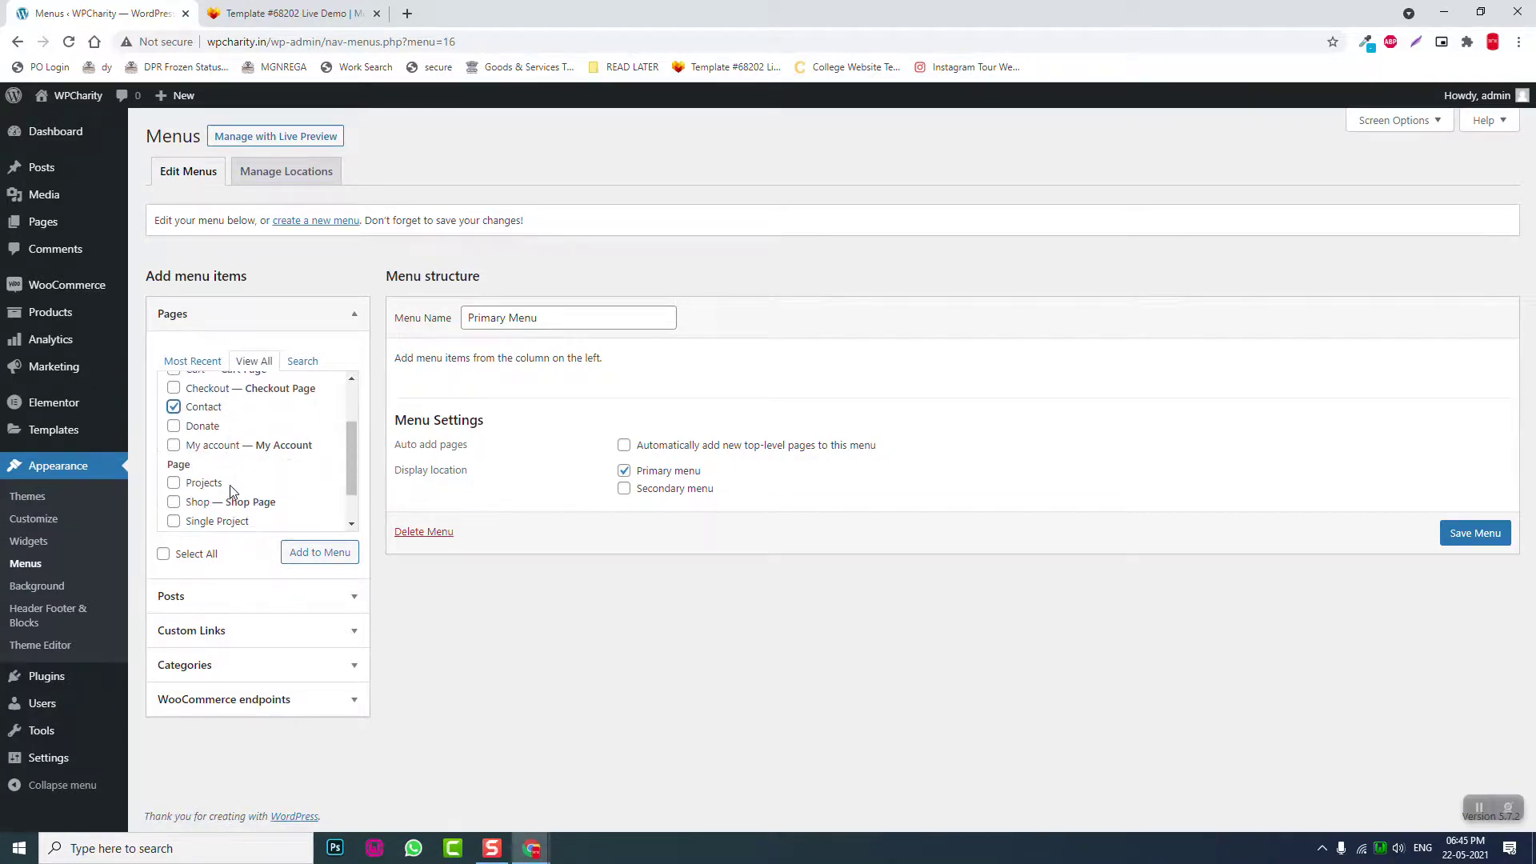
click(200, 427)
click(199, 483)
scroll(276, 468, down, 1)
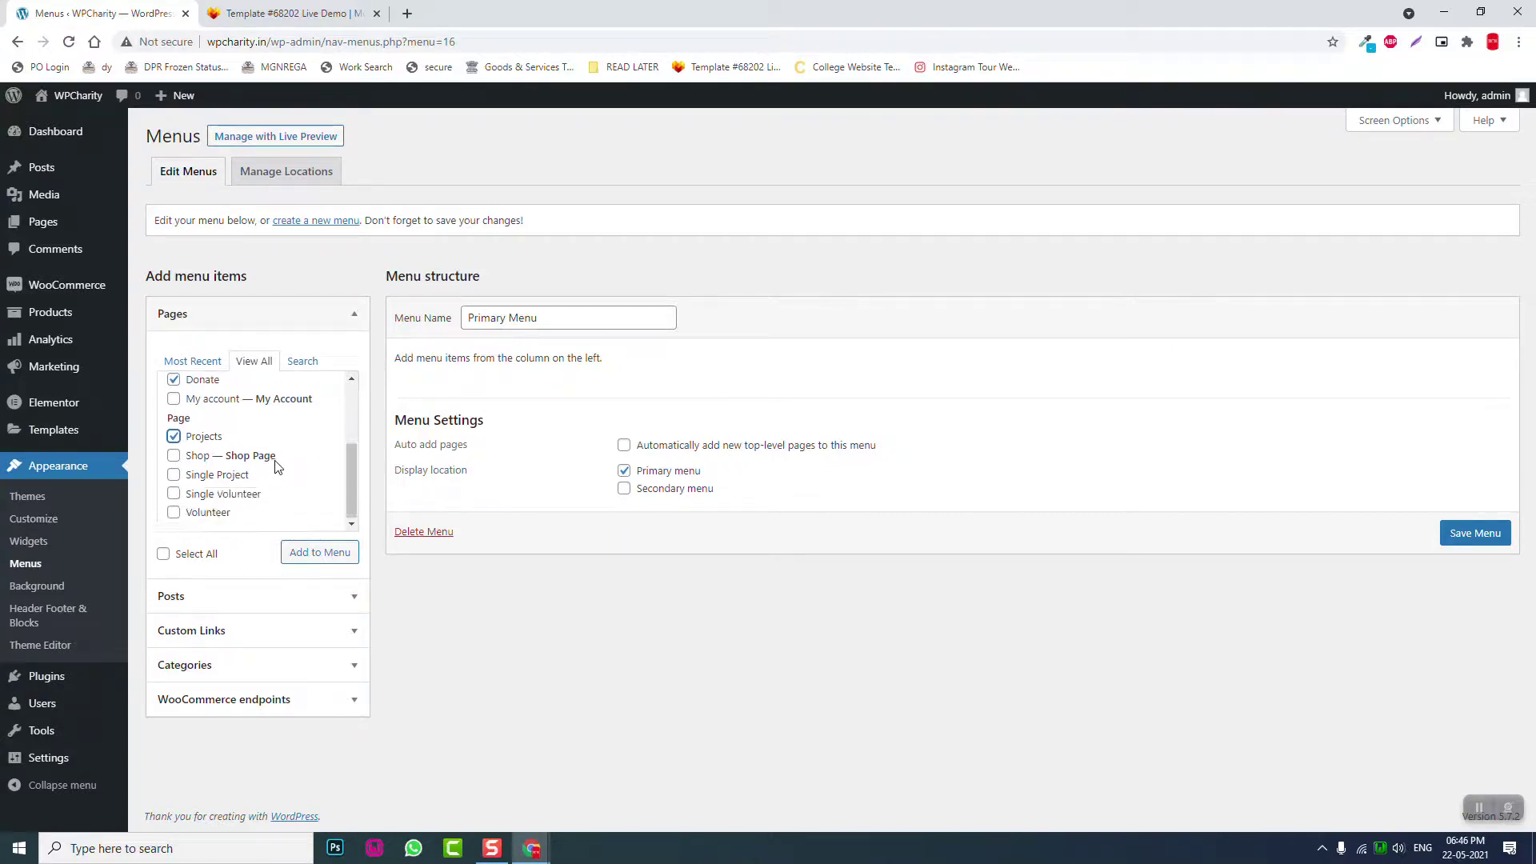
click(214, 512)
click(302, 552)
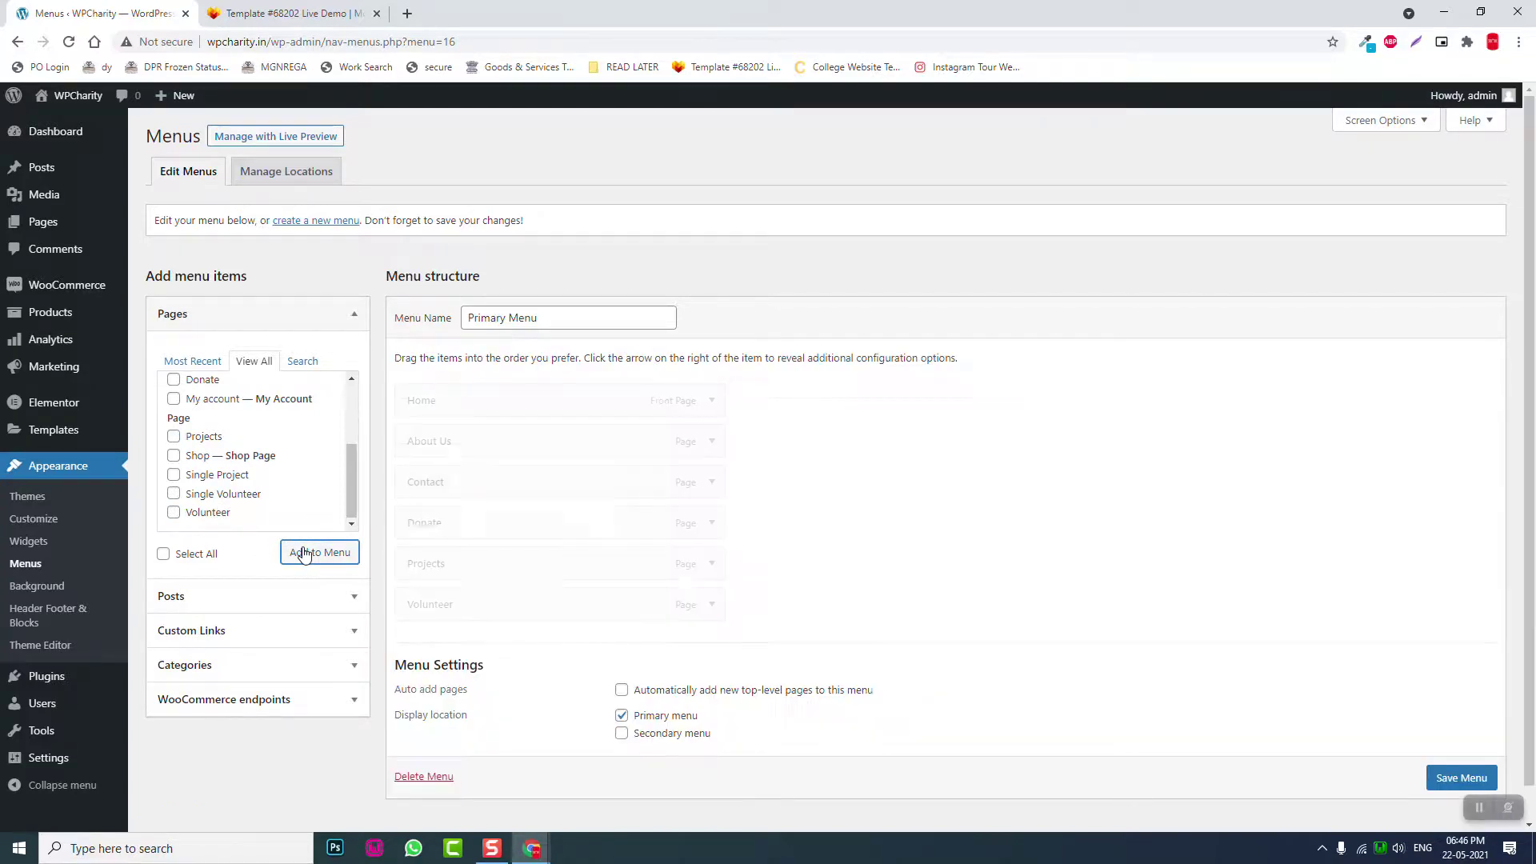
- Reorder the menu items to Home, About Us, Projects, Volunteer, Donate, Contact and save the menu
drag(476, 480, 477, 614)
drag(463, 528, 459, 563)
scroll(824, 622, down, 1)
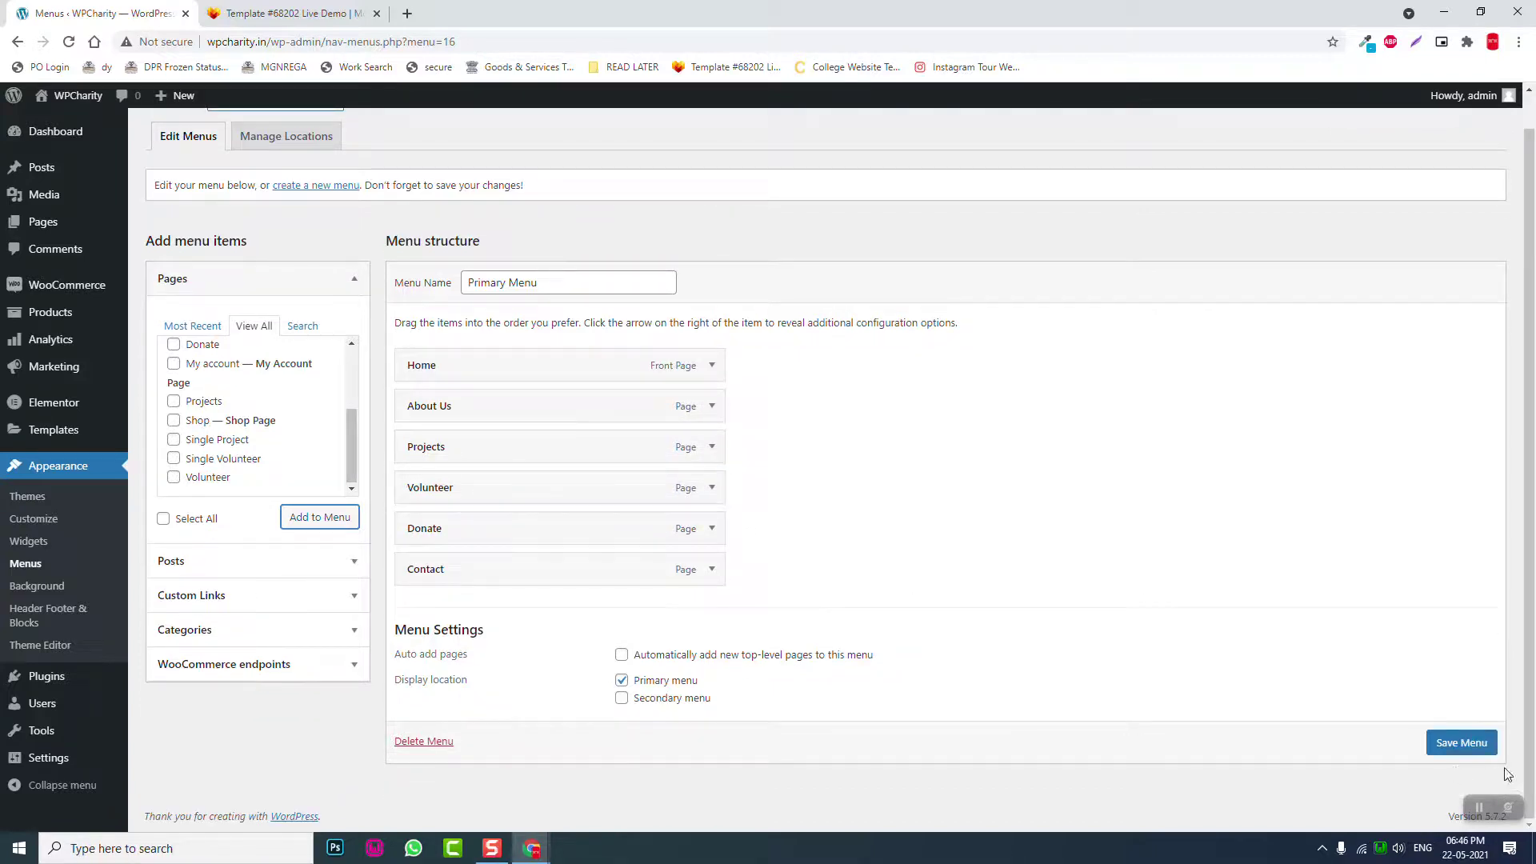
click(1474, 744)
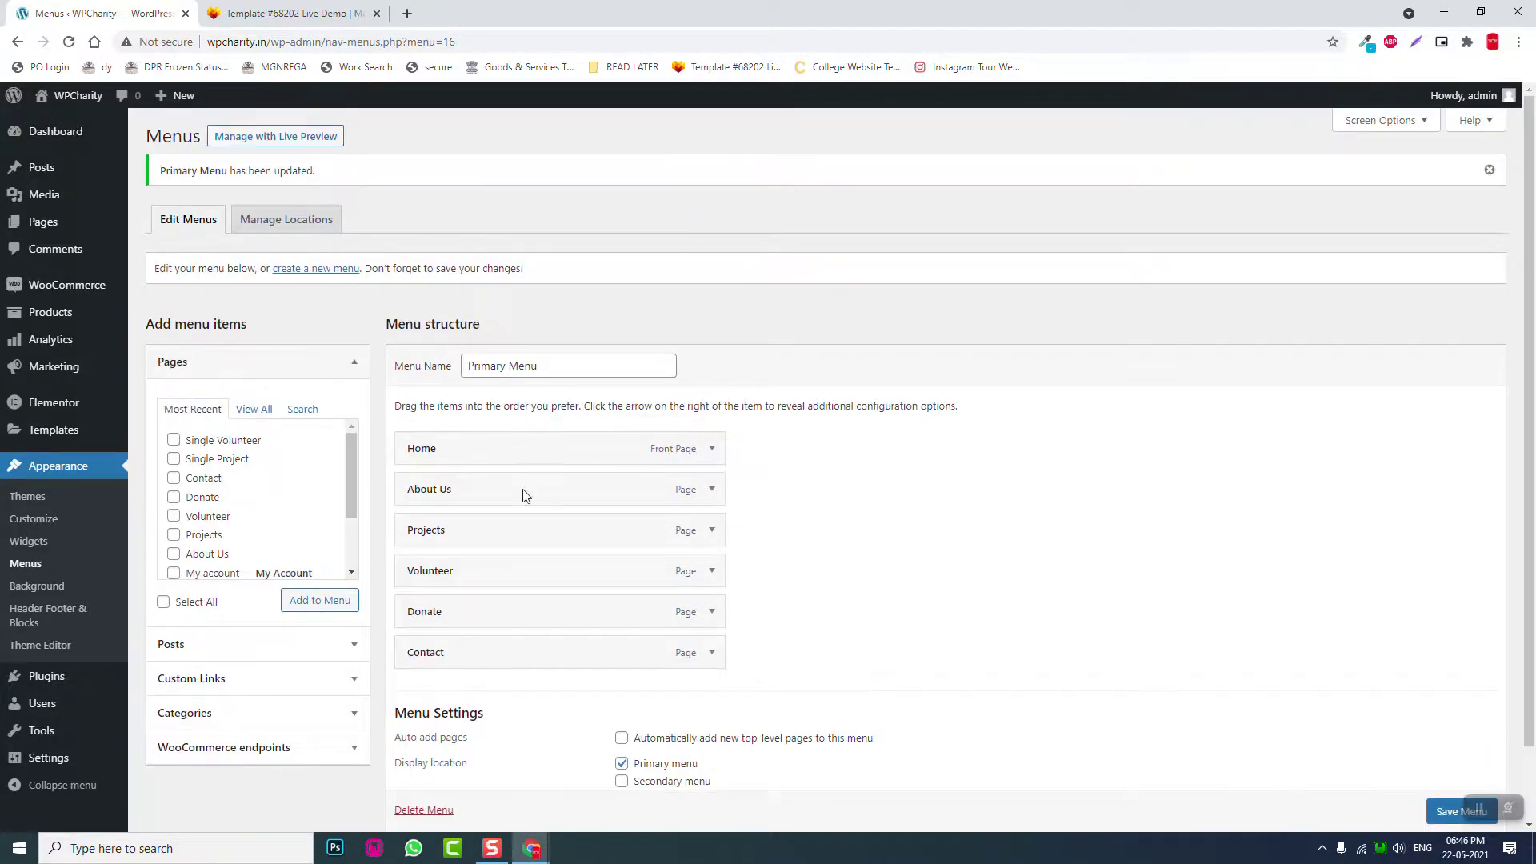
- Customize the live site's identity by setting the tagline to "#1 NGO in India", publish the change, and leave the customizer
click(85, 104)
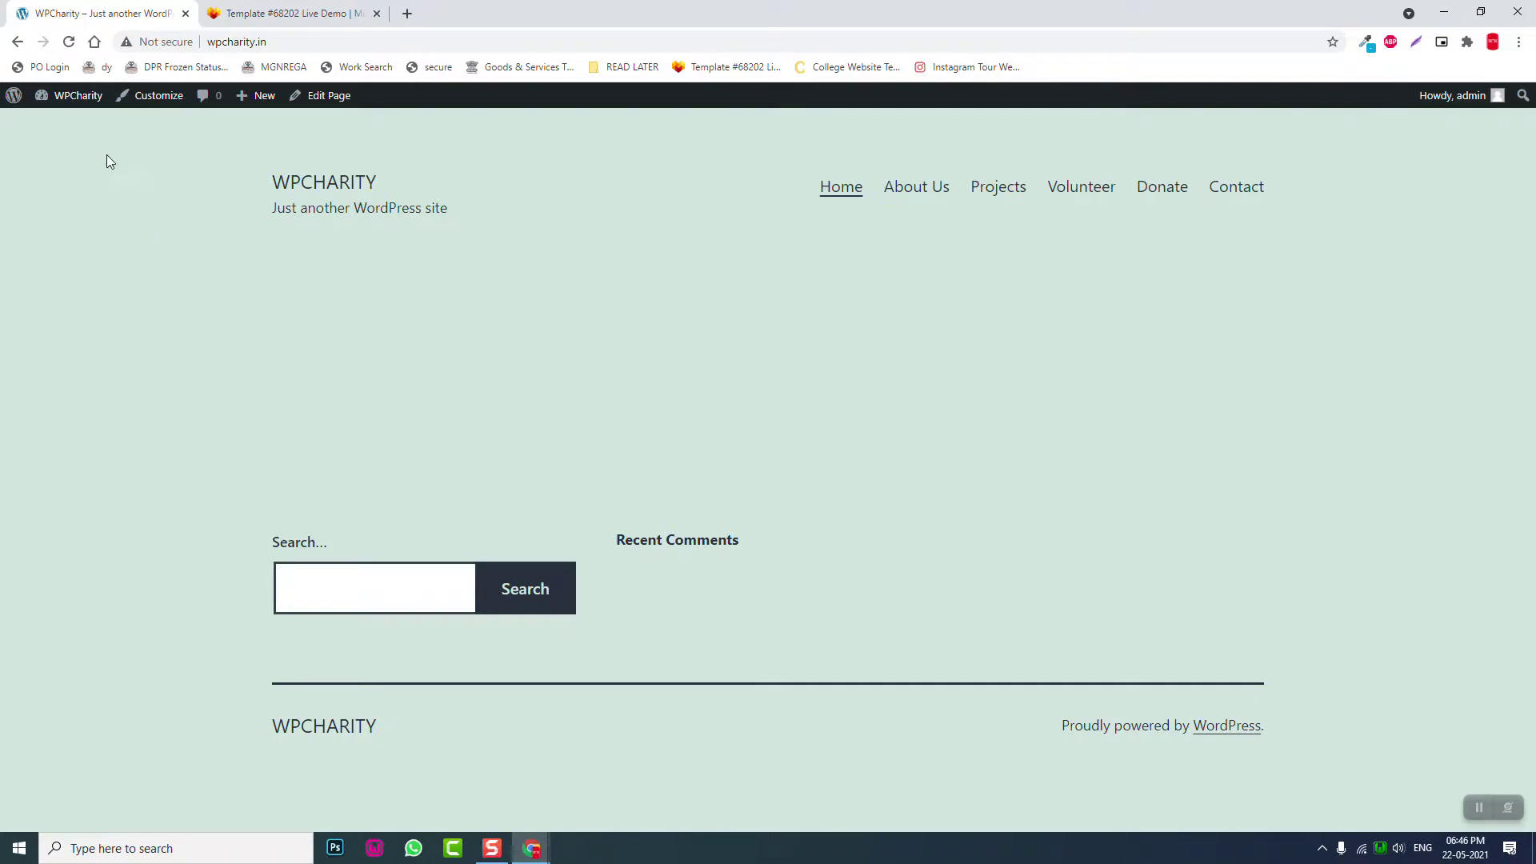
click(151, 98)
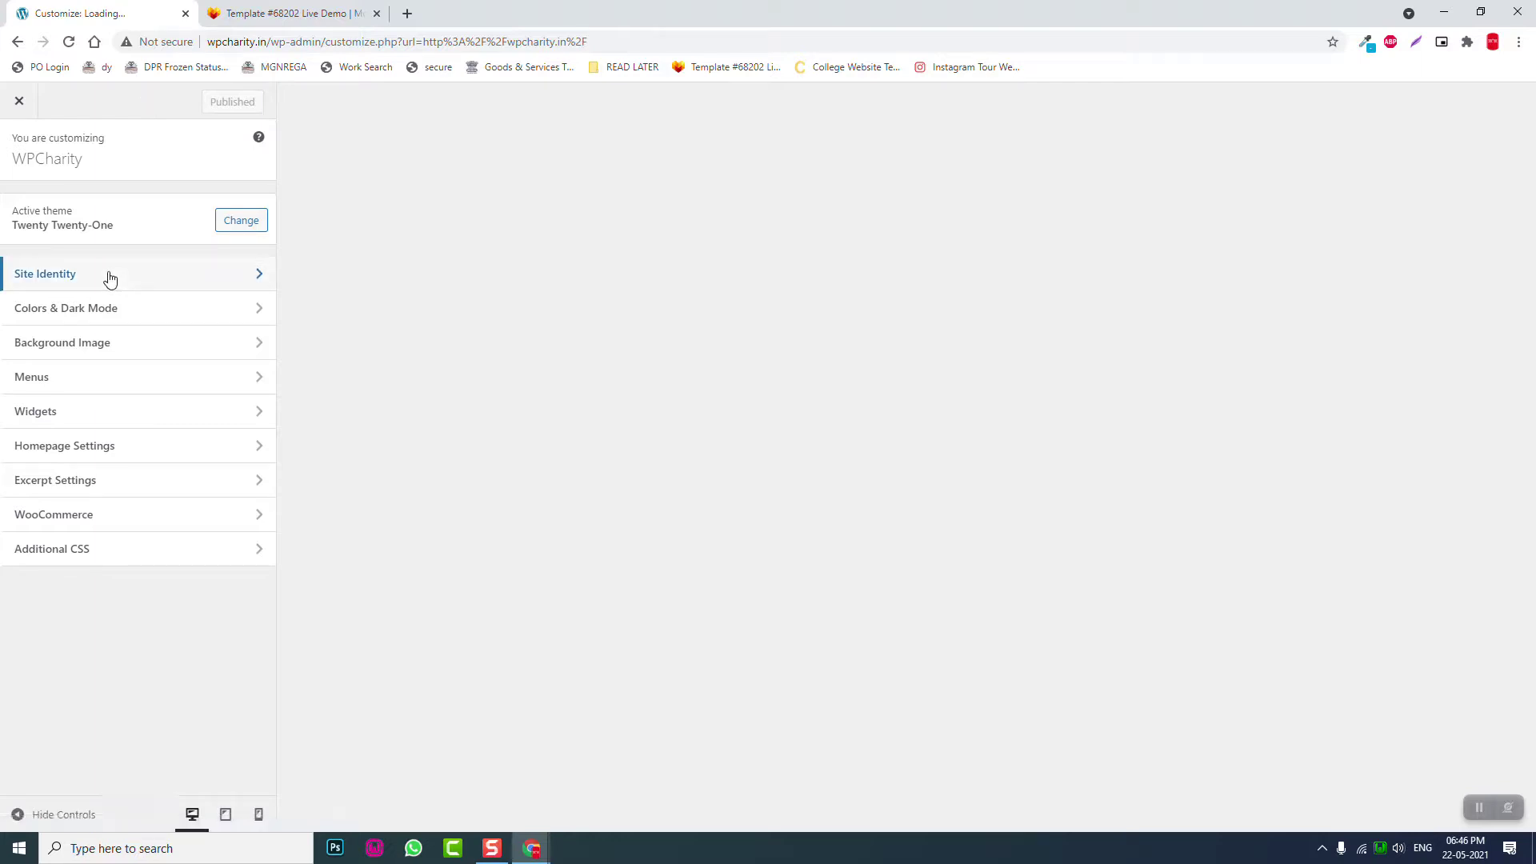
click(110, 280)
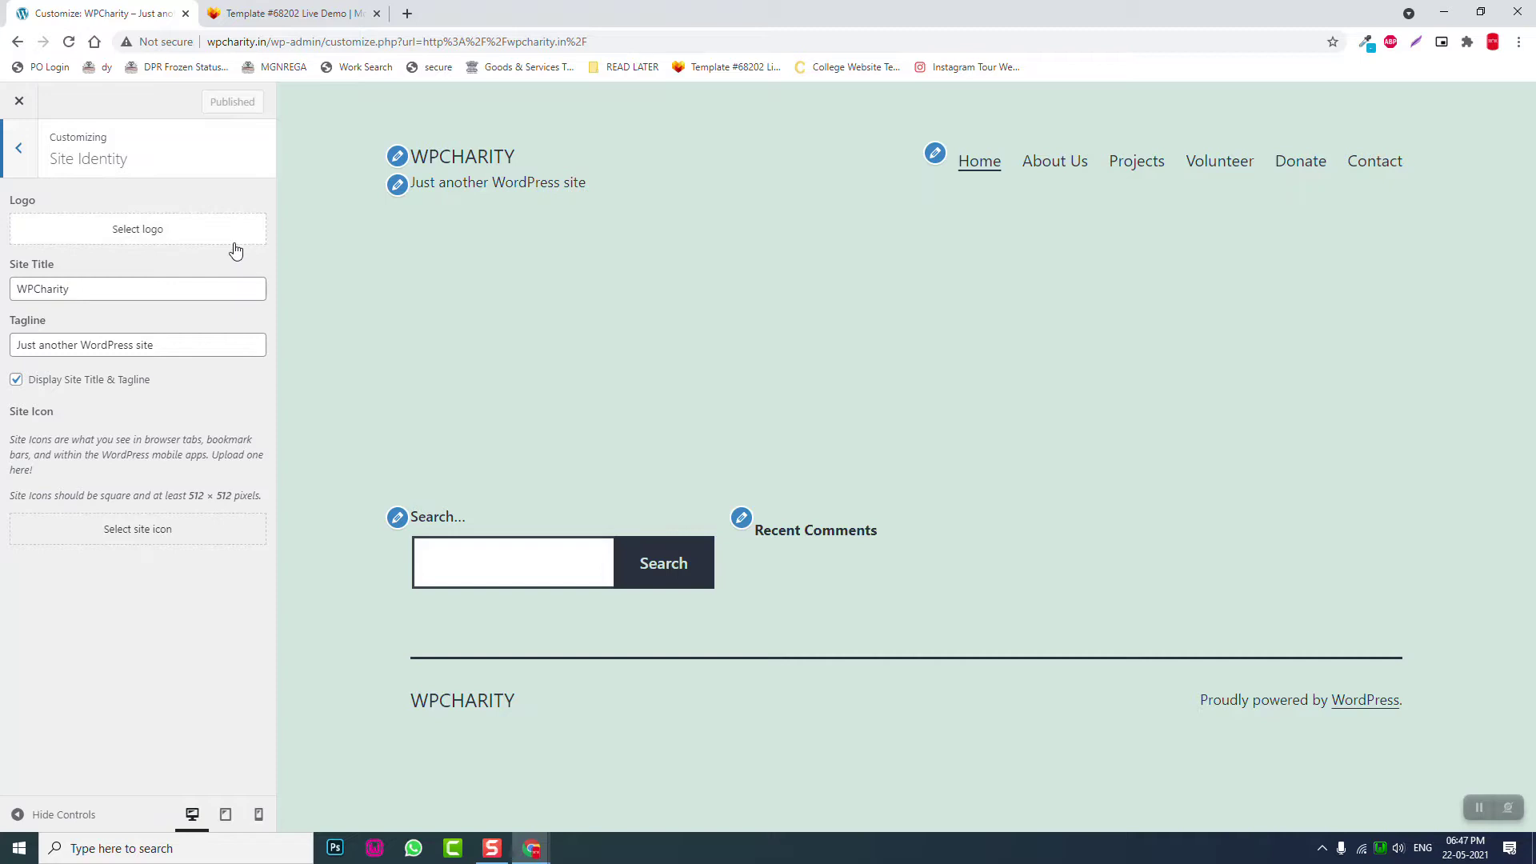
drag(183, 346, 3, 344)
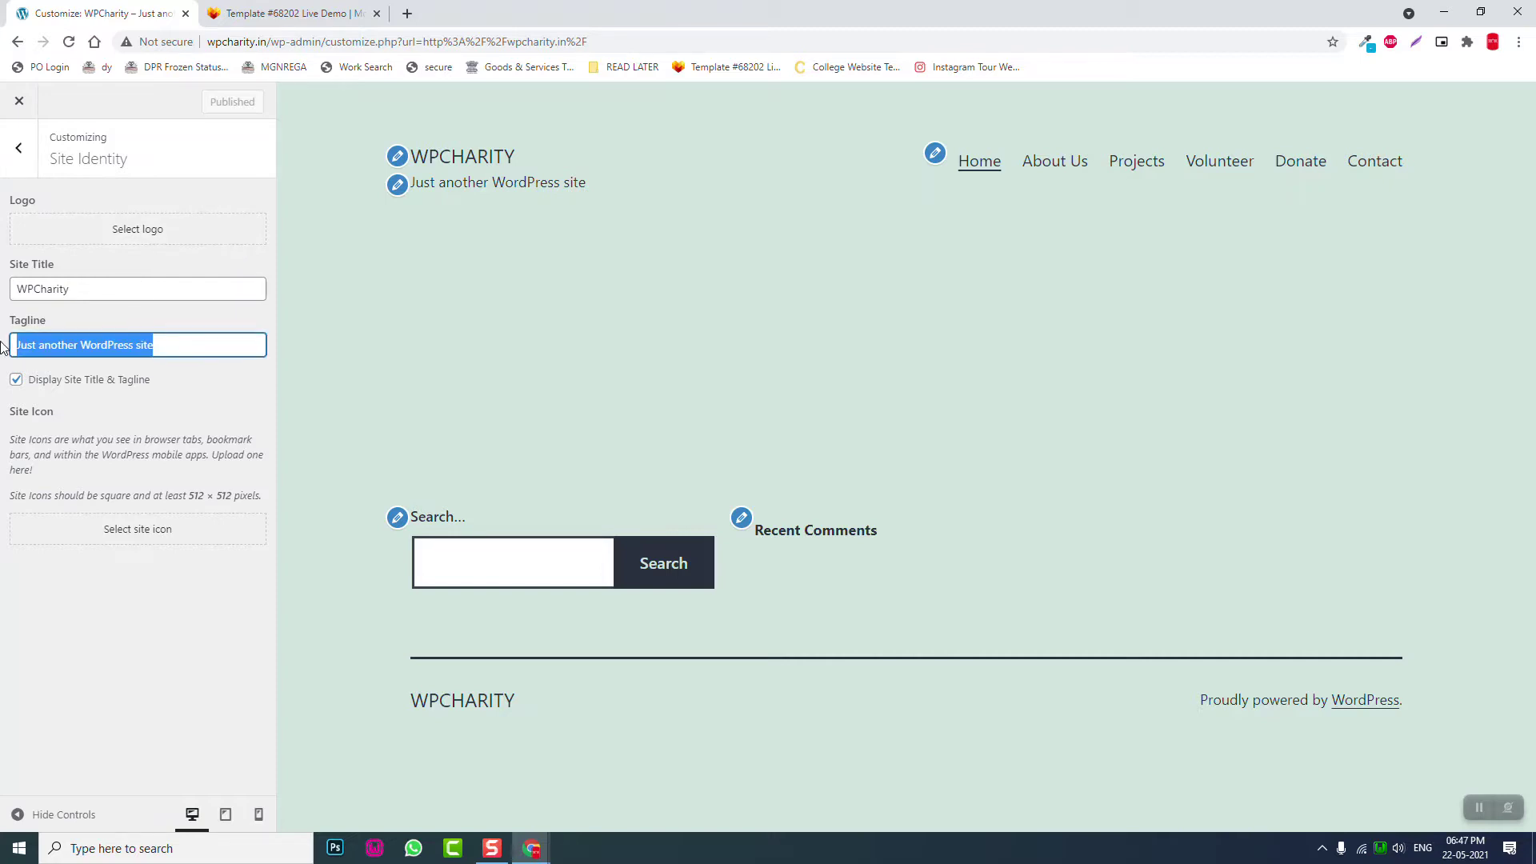
text(#)
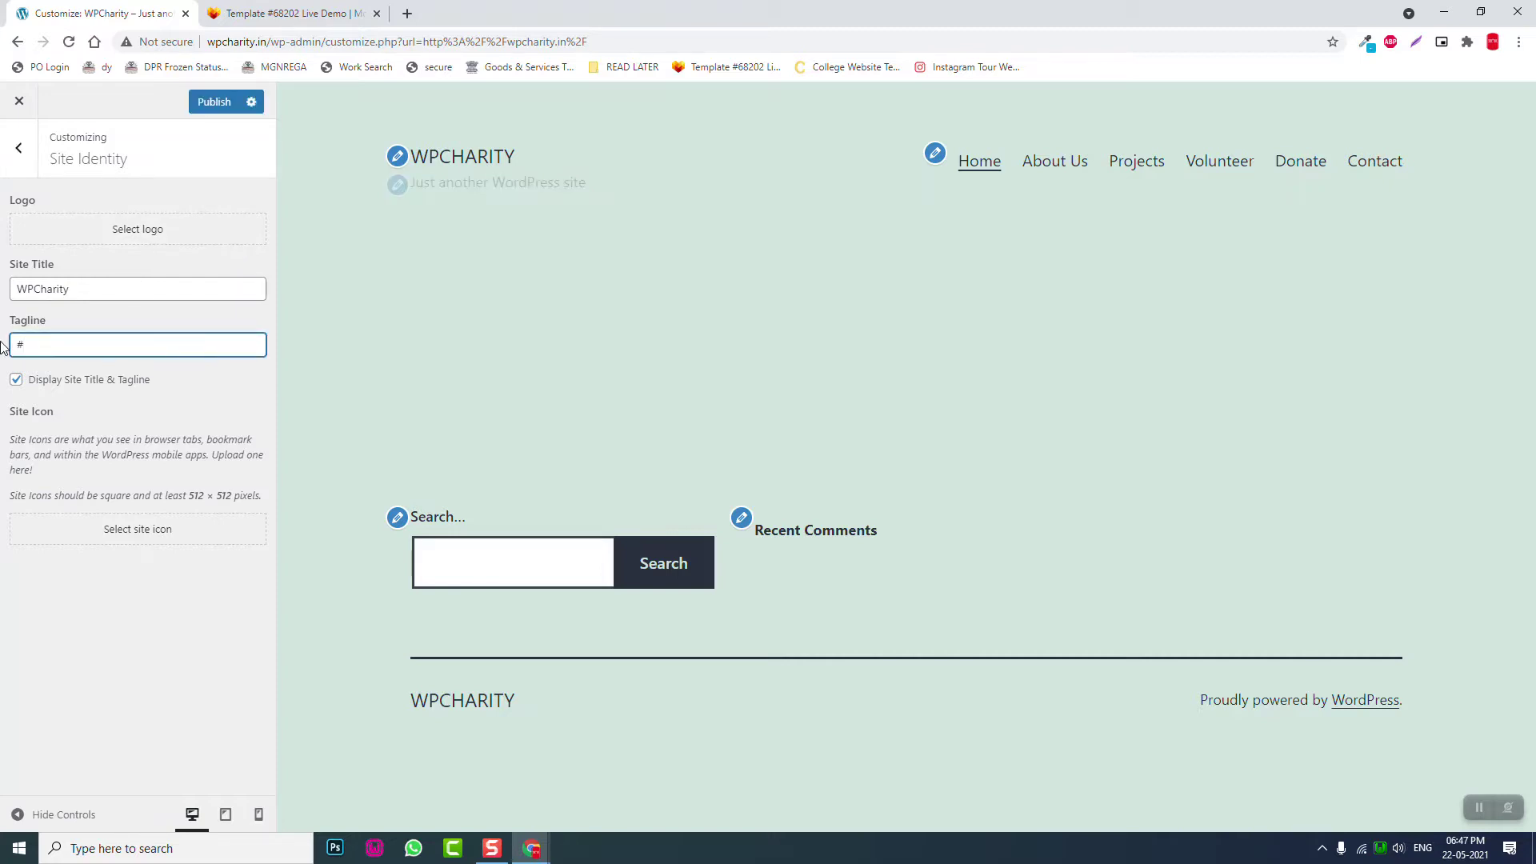
text(1 NGO in India)
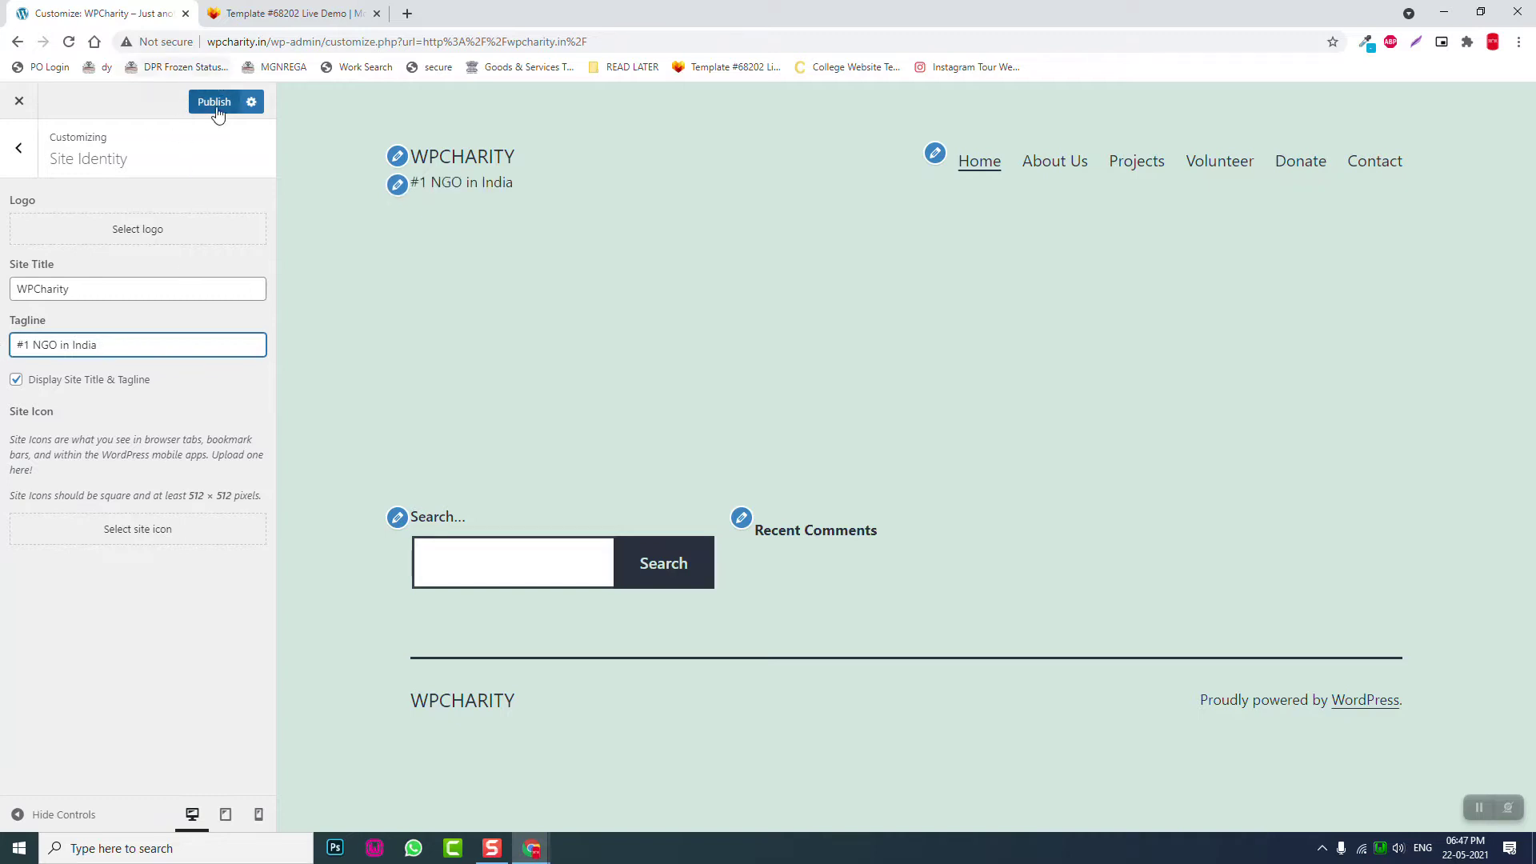
click(213, 102)
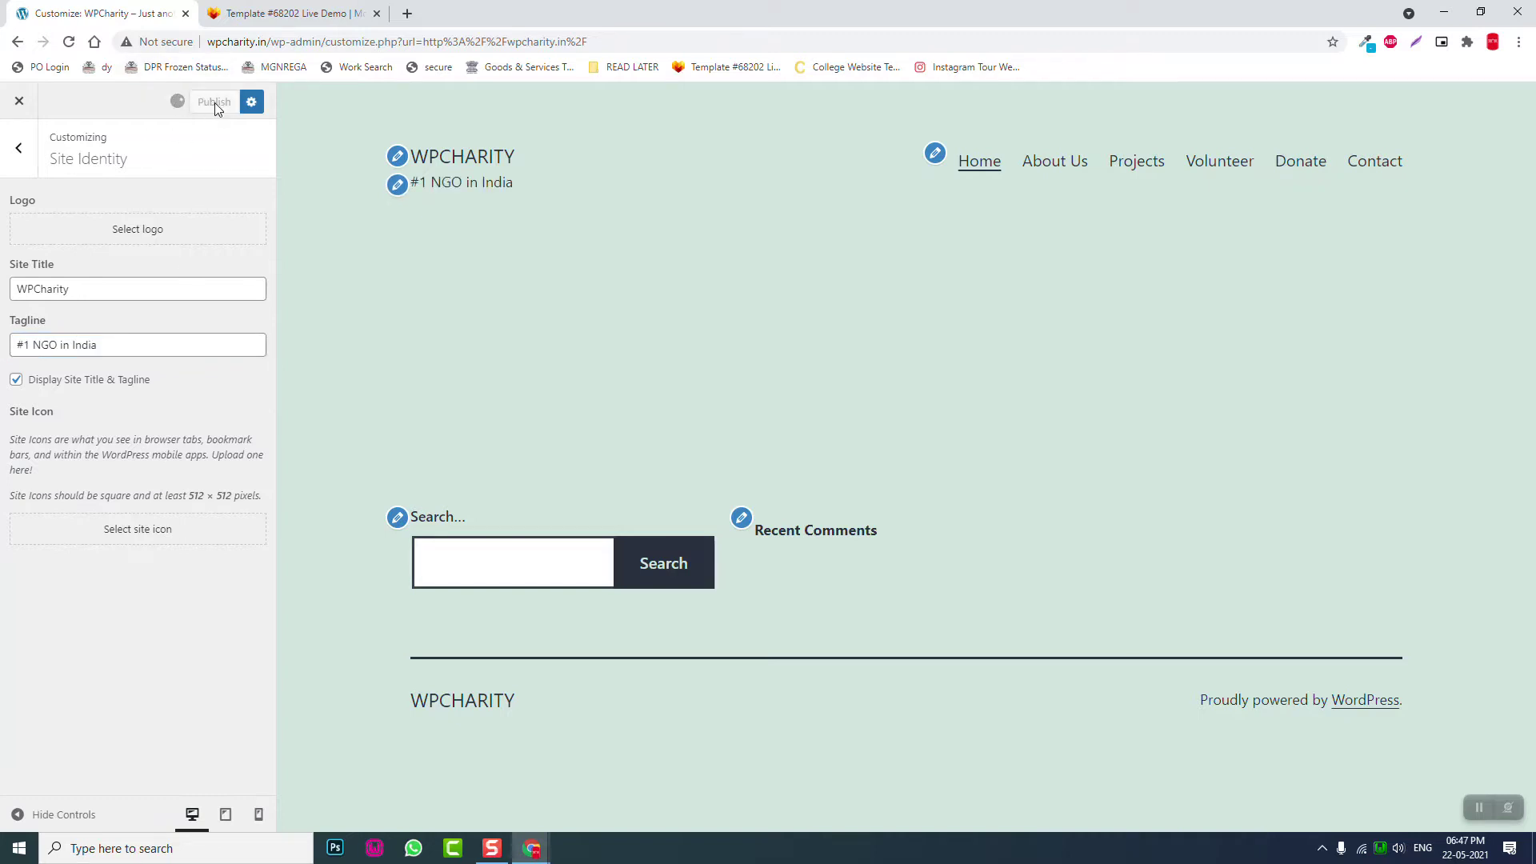
click(16, 104)
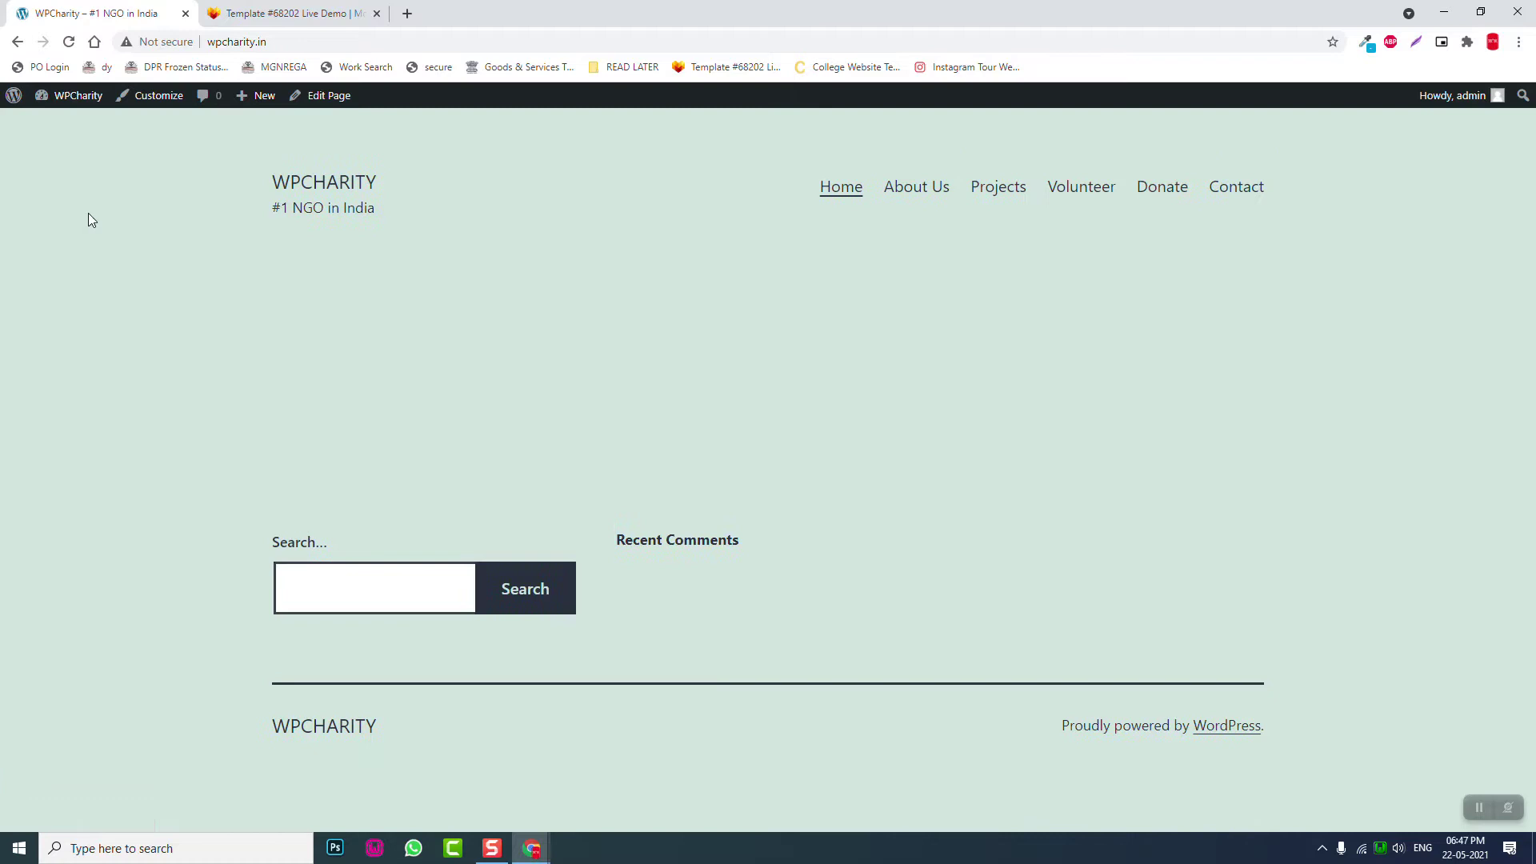
- Remove the Search, Recent Posts and Recent Comments widgets from the site's Footer widget area
mouse_move(72, 96)
click(64, 165)
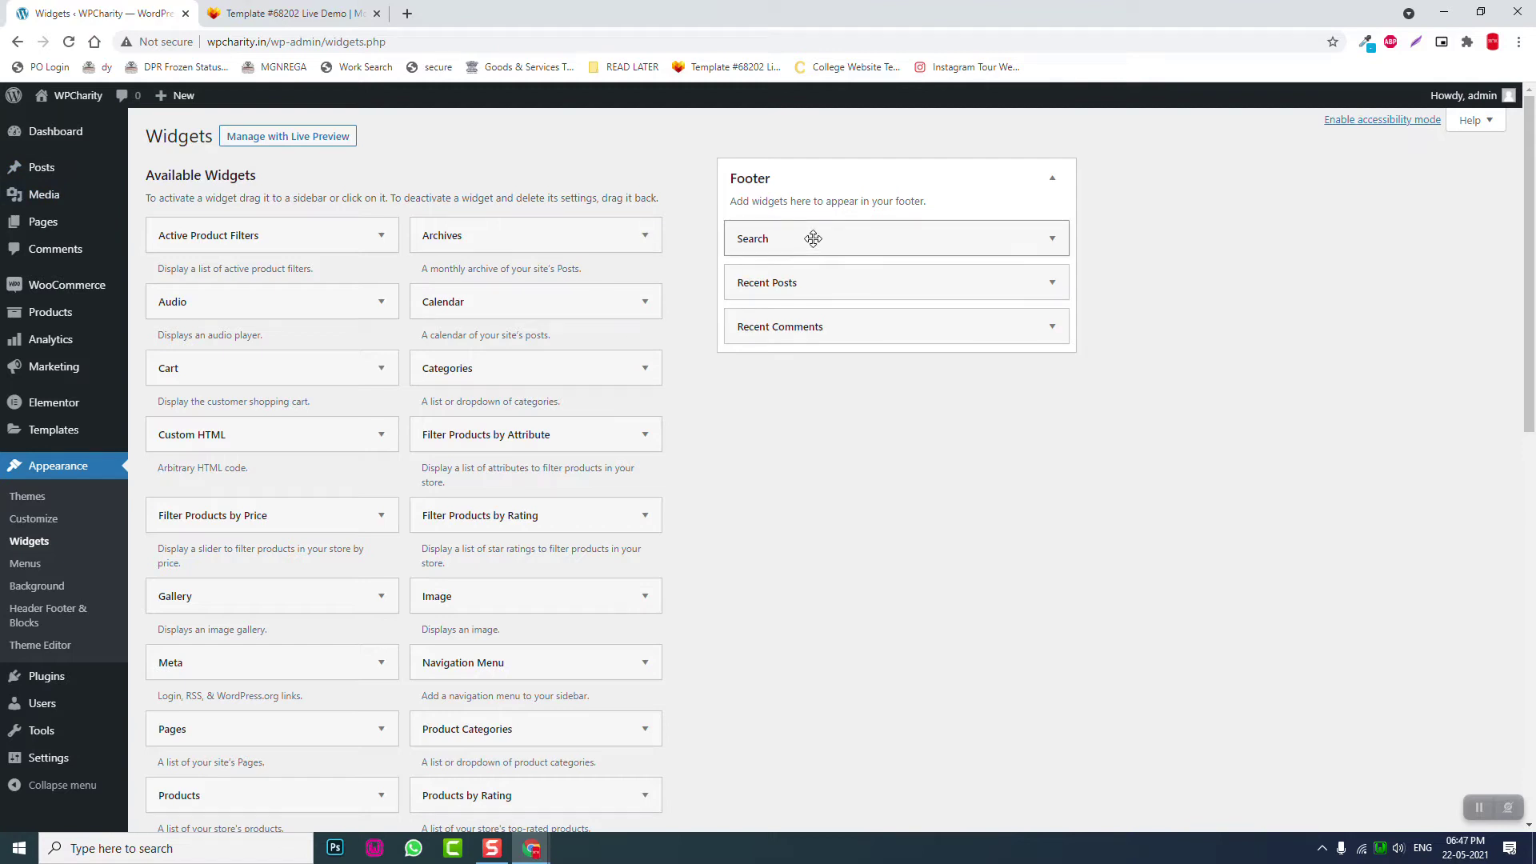
drag(813, 238, 253, 241)
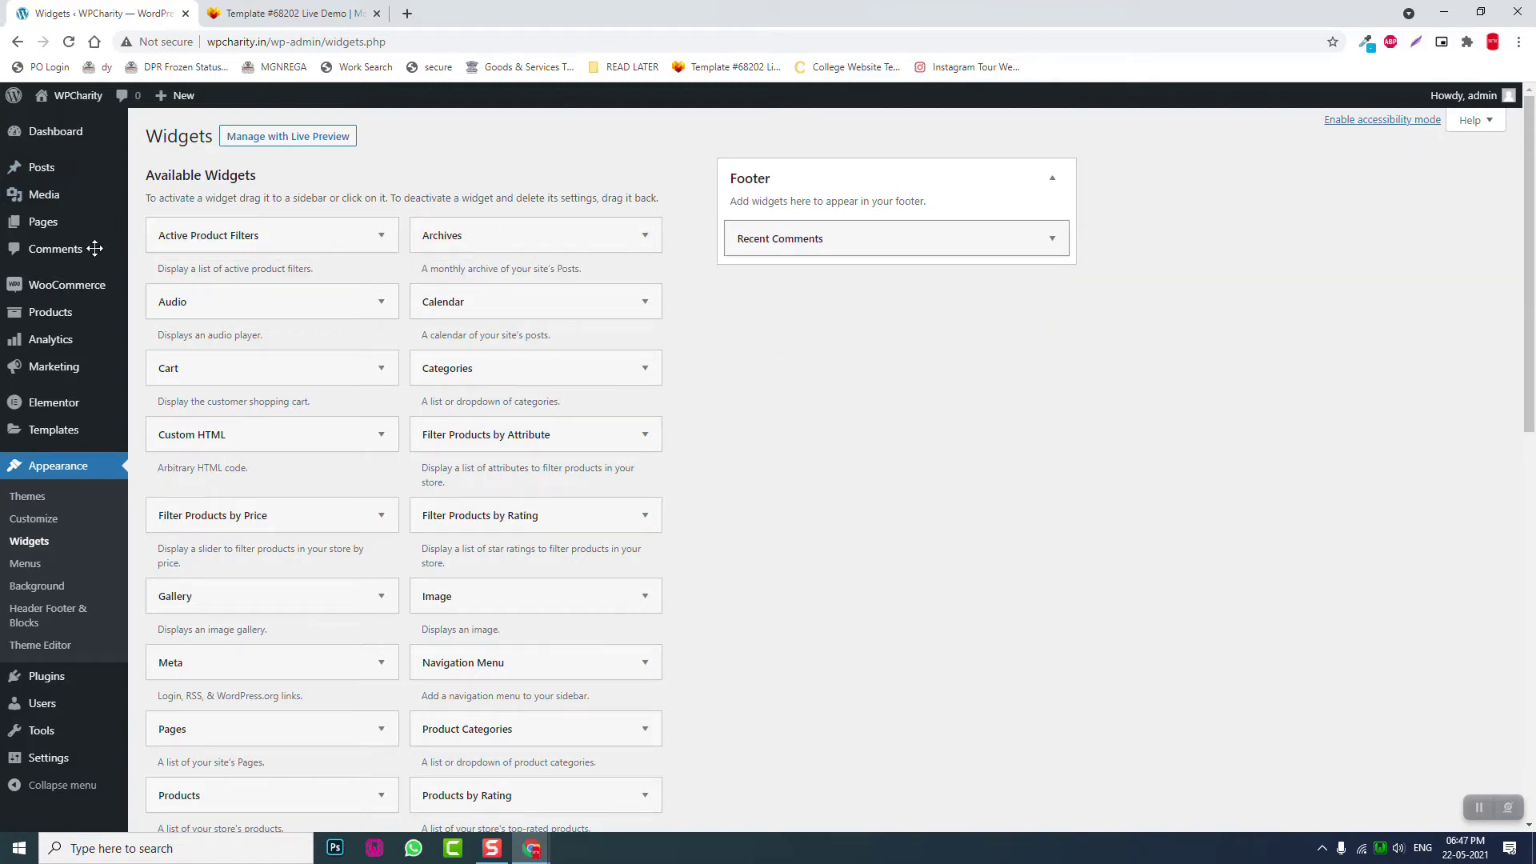
drag(761, 243, 232, 248)
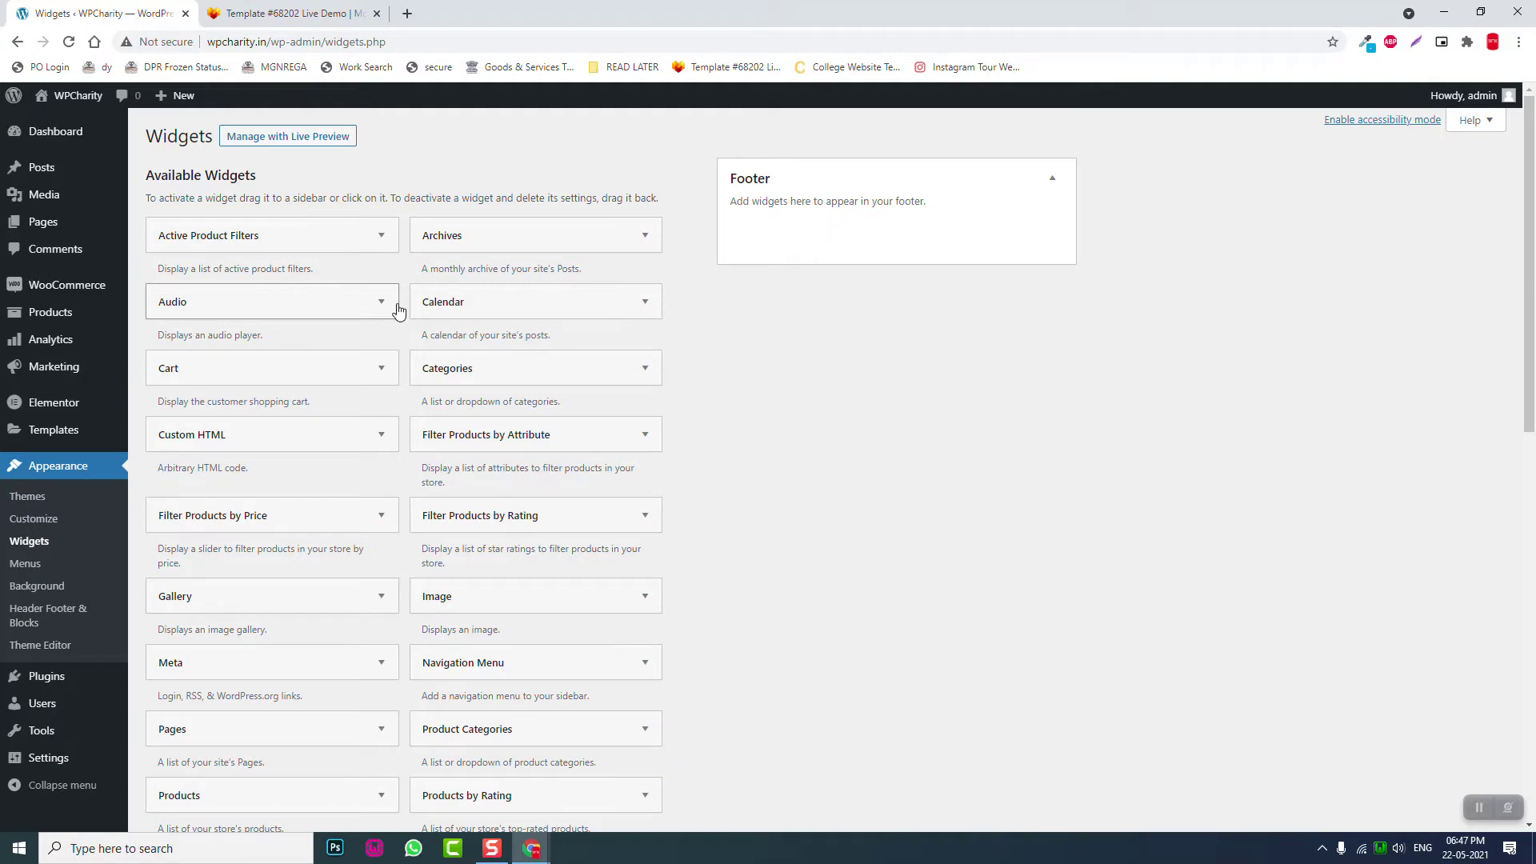
scroll(1038, 334, down, 10)
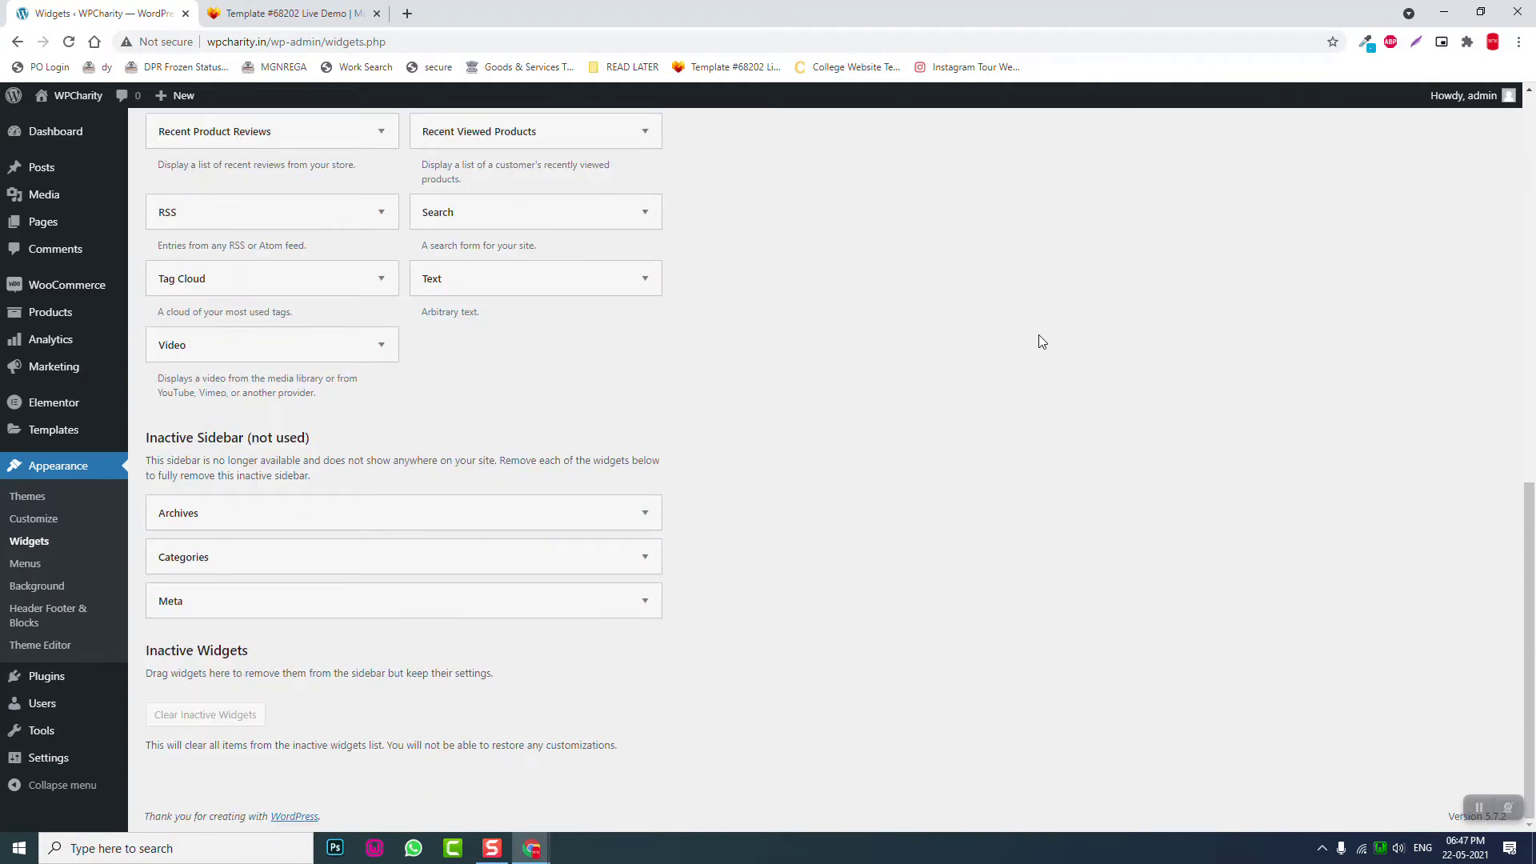